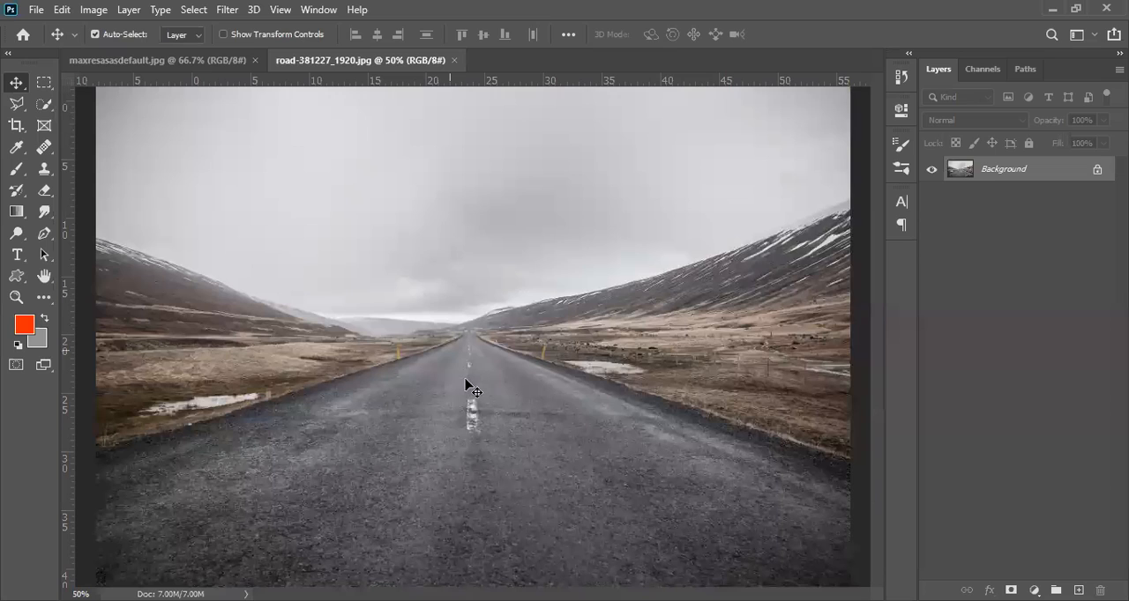
{"action": "key", "text": "ctrl+minus"}
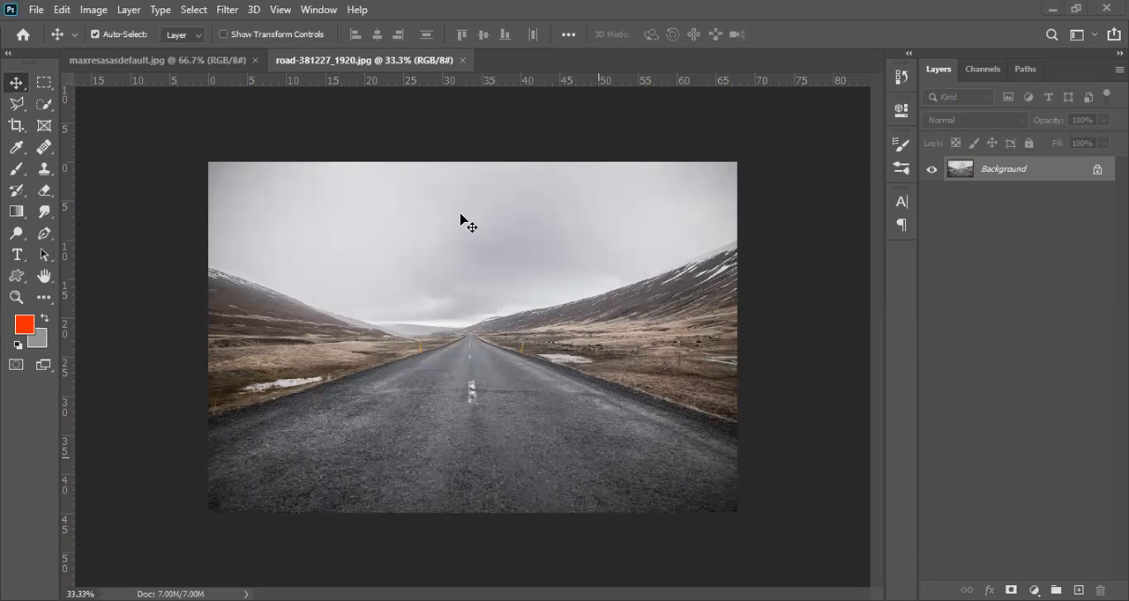
{"action": "key", "text": "c"}
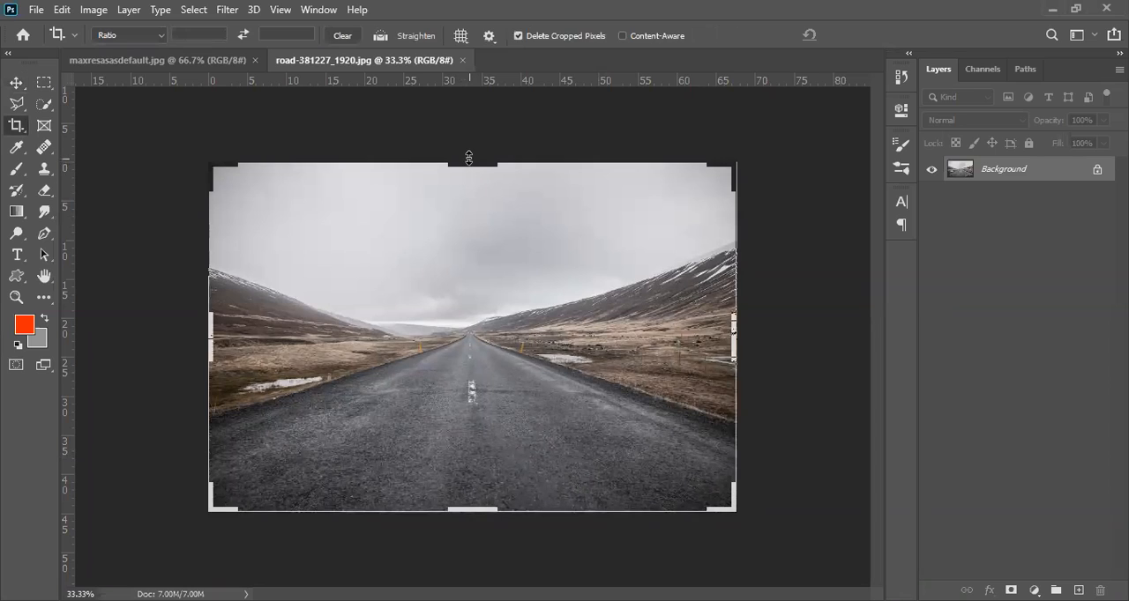
{"action": "left_click_drag", "start_coordinate": [469, 158], "coordinate": [474, 134]}
{"action": "key", "text": "Return"}
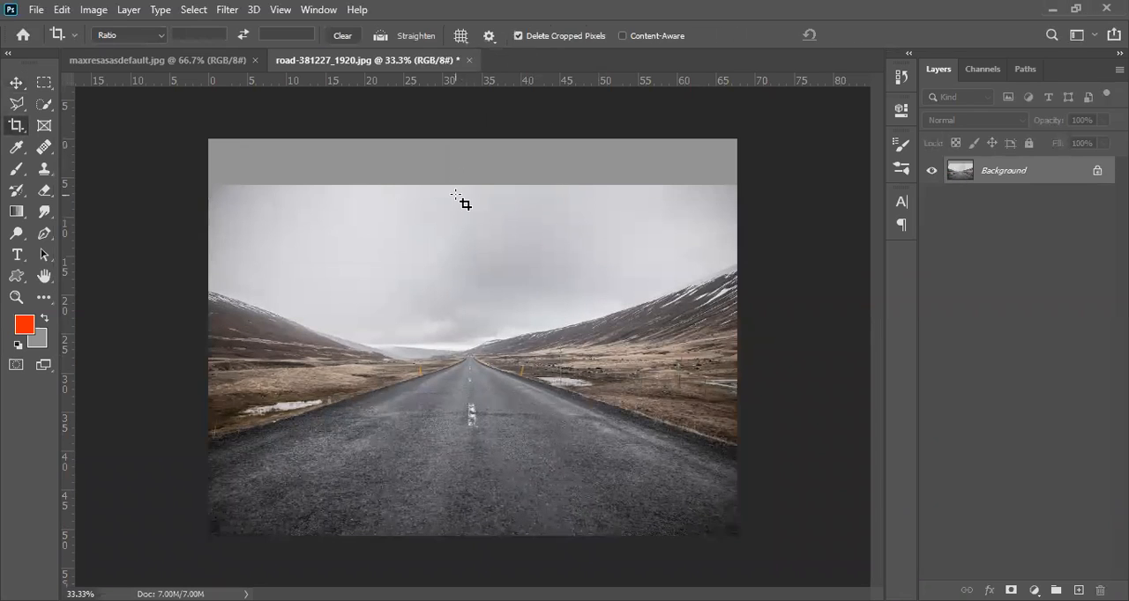
{"action": "key", "text": "ctrl+z"}
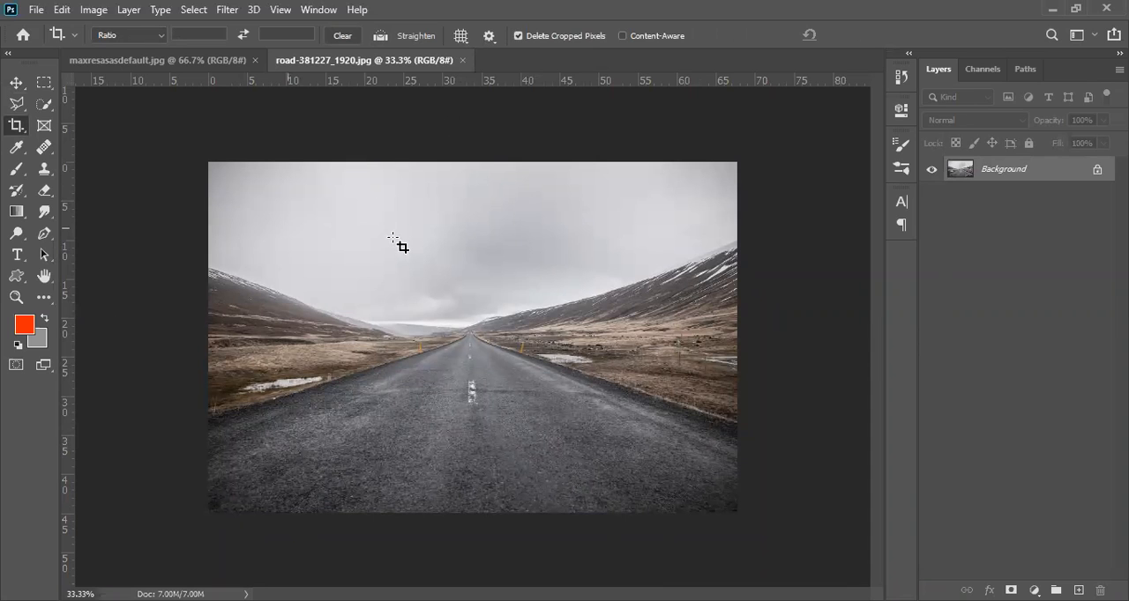
{"action": "left_click", "coordinate": [393, 239]}
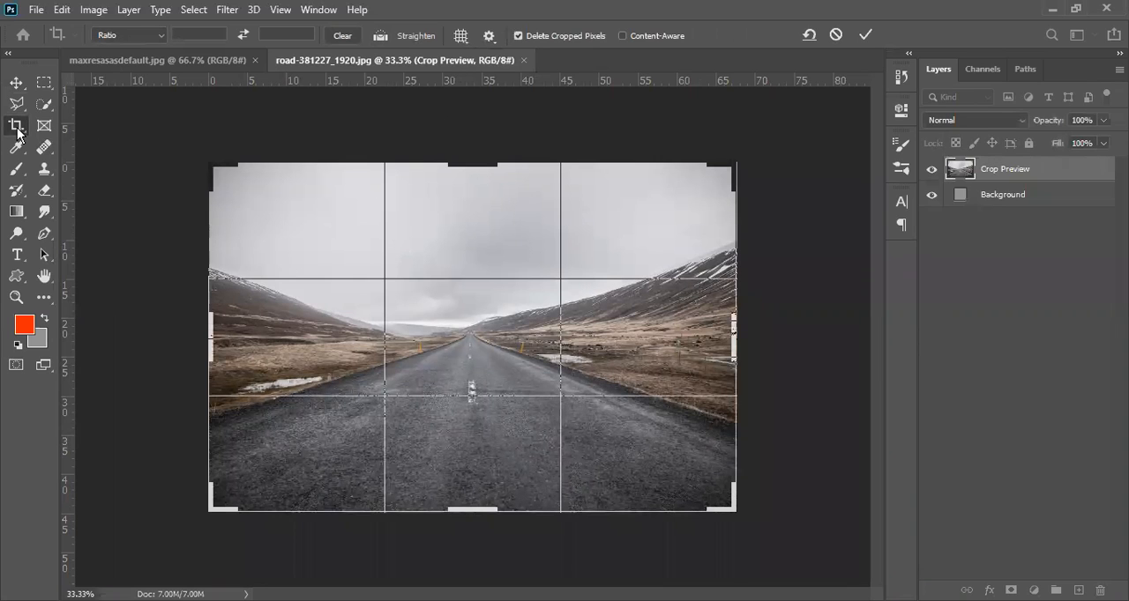
{"action": "key", "text": "Return"}
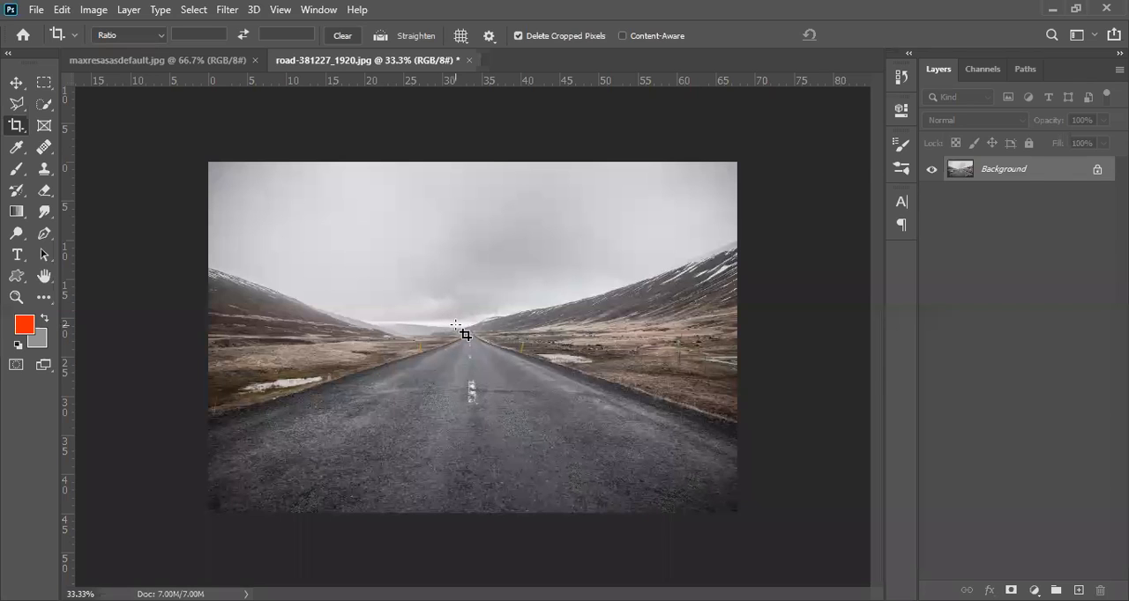
Step: Extend the canvas above the sky with the Crop tool, adding a blank strip along the road photo's upper edge
{"action": "left_click", "coordinate": [464, 334]}
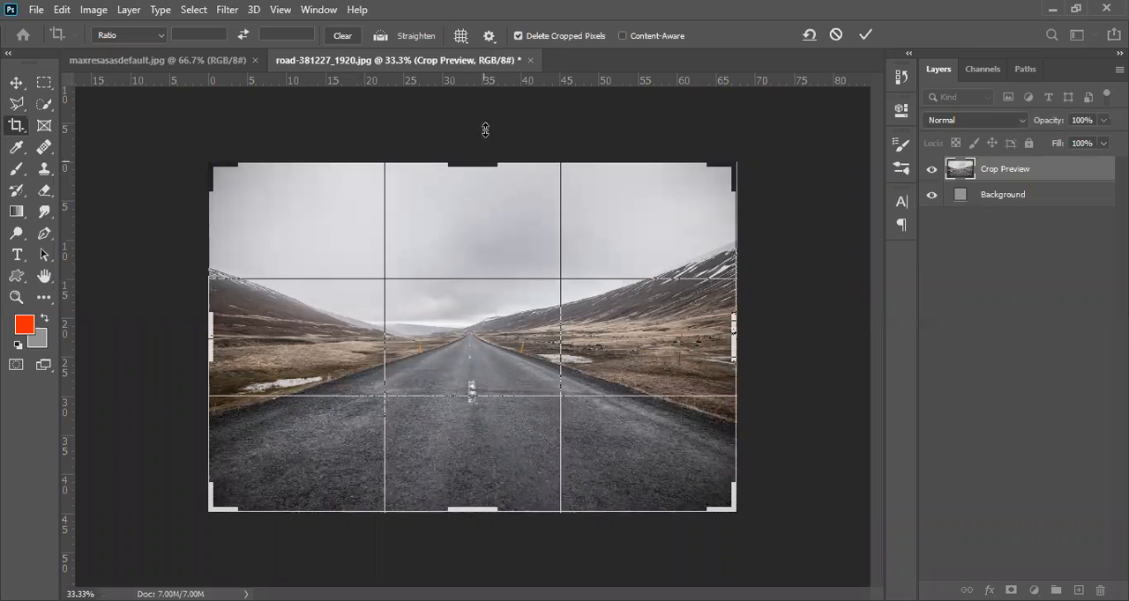
{"action": "left_click_drag", "start_coordinate": [485, 134], "coordinate": [485, 108]}
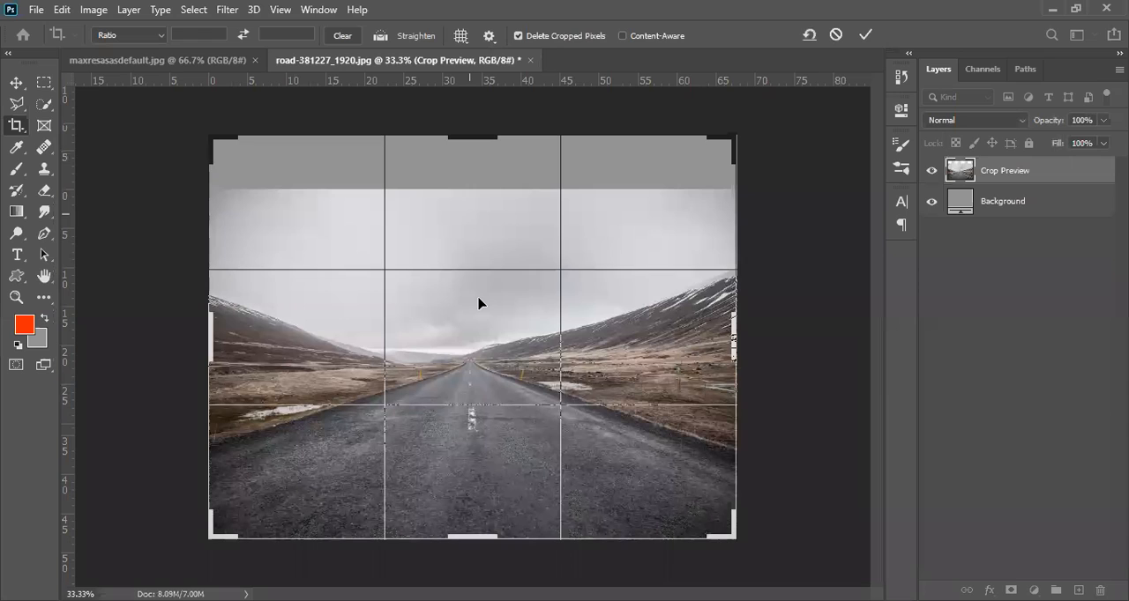
{"action": "key", "text": "Return"}
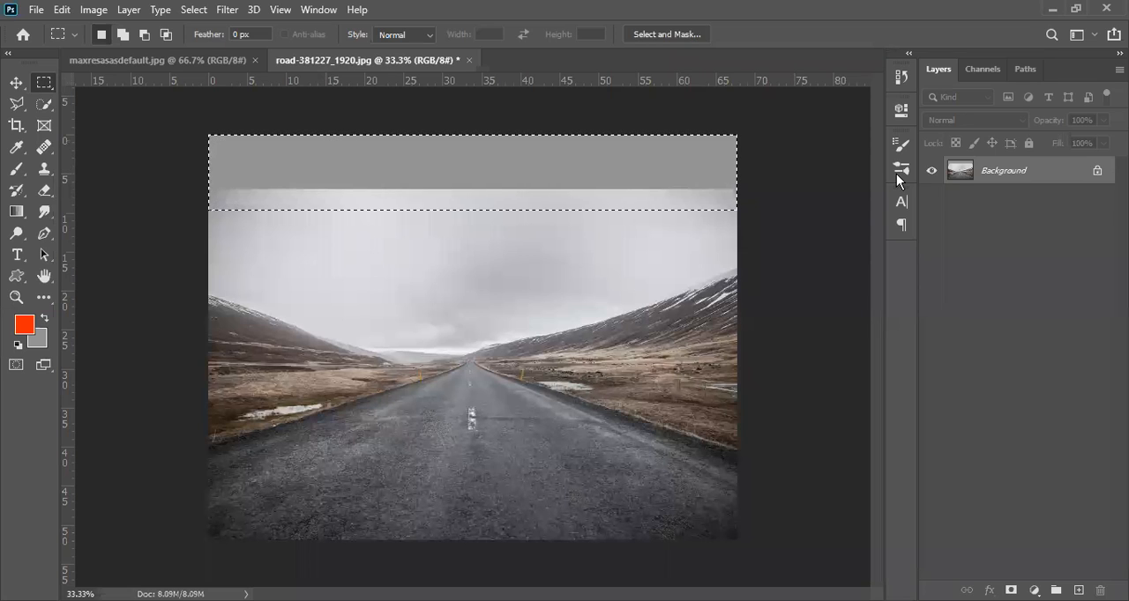
Step: Fill the selected strip covering the blank area and upper sky edge with Content-Aware, Color Adaptation on, Normal mode and 100% opacity
{"action": "key", "text": "ctrl+d"}
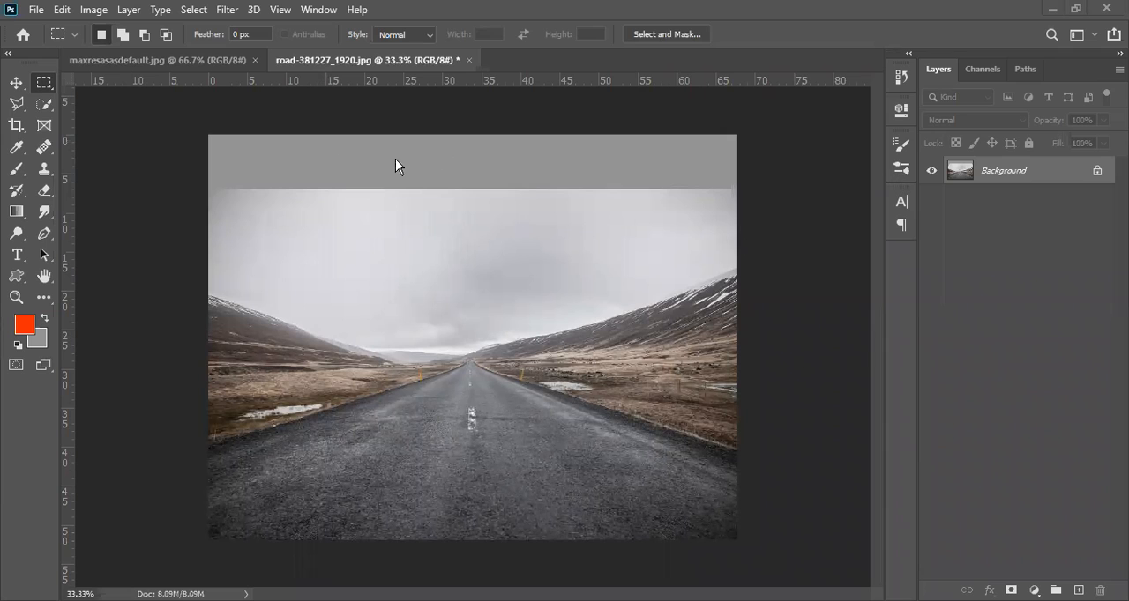
{"action": "key", "text": "ctrl+z"}
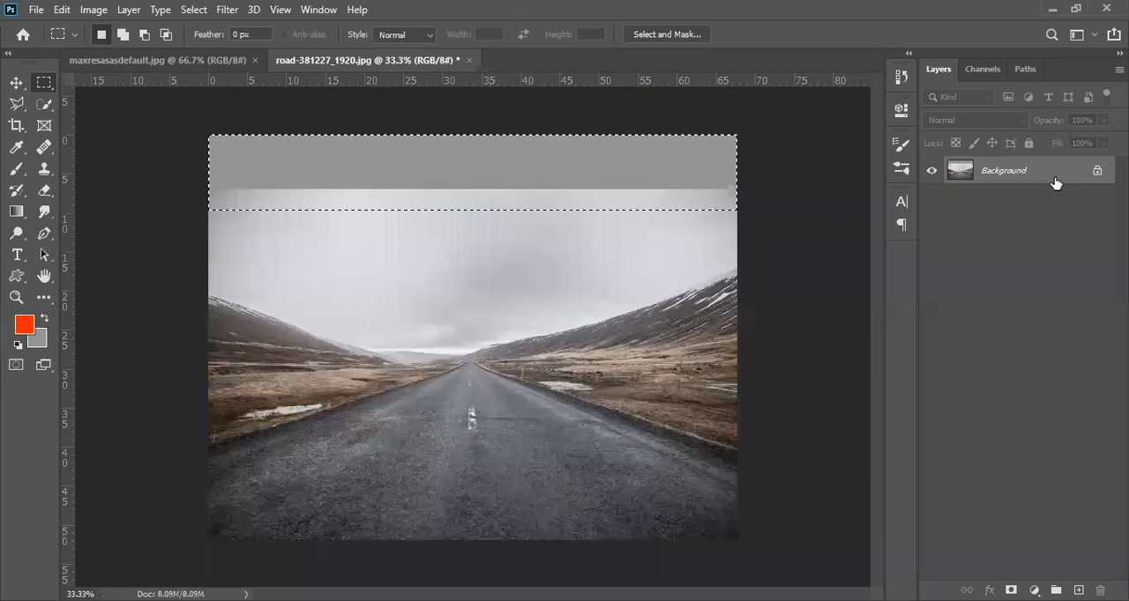
{"action": "key", "text": "shift+BackSpace"}
{"action": "left_click_drag", "start_coordinate": [275, 179], "coordinate": [412, 187]}
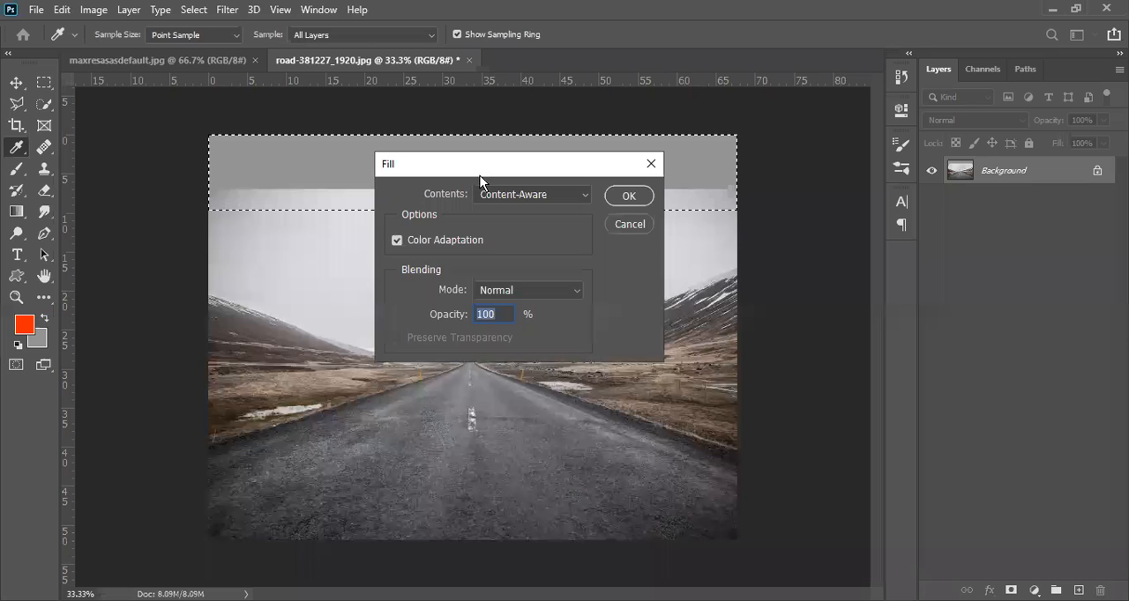
{"action": "left_click_drag", "start_coordinate": [479, 175], "coordinate": [514, 238]}
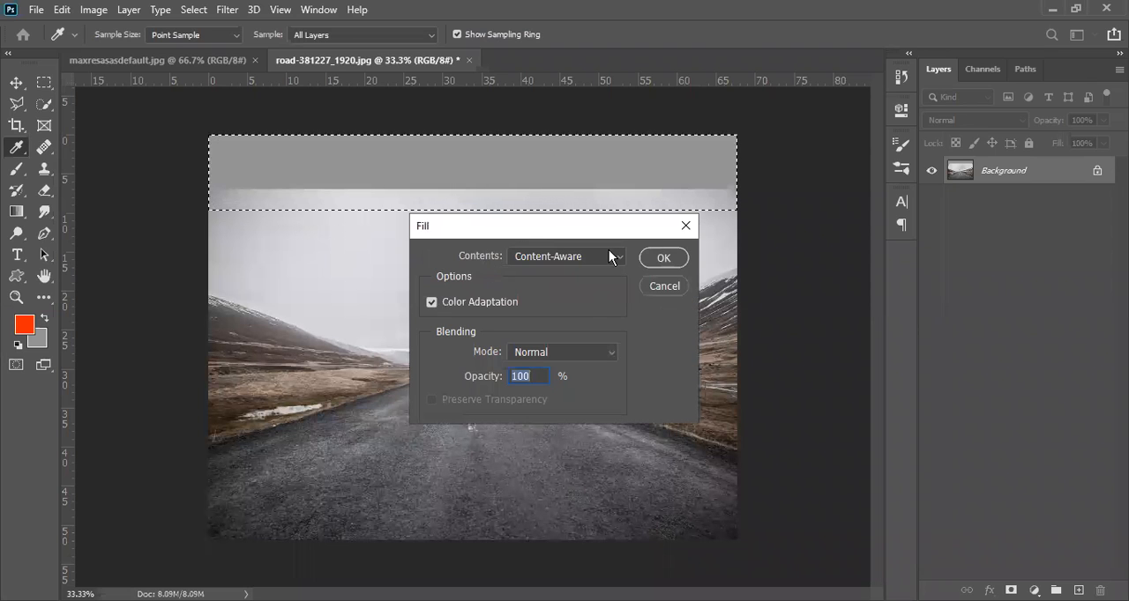
{"action": "left_click", "coordinate": [667, 258]}
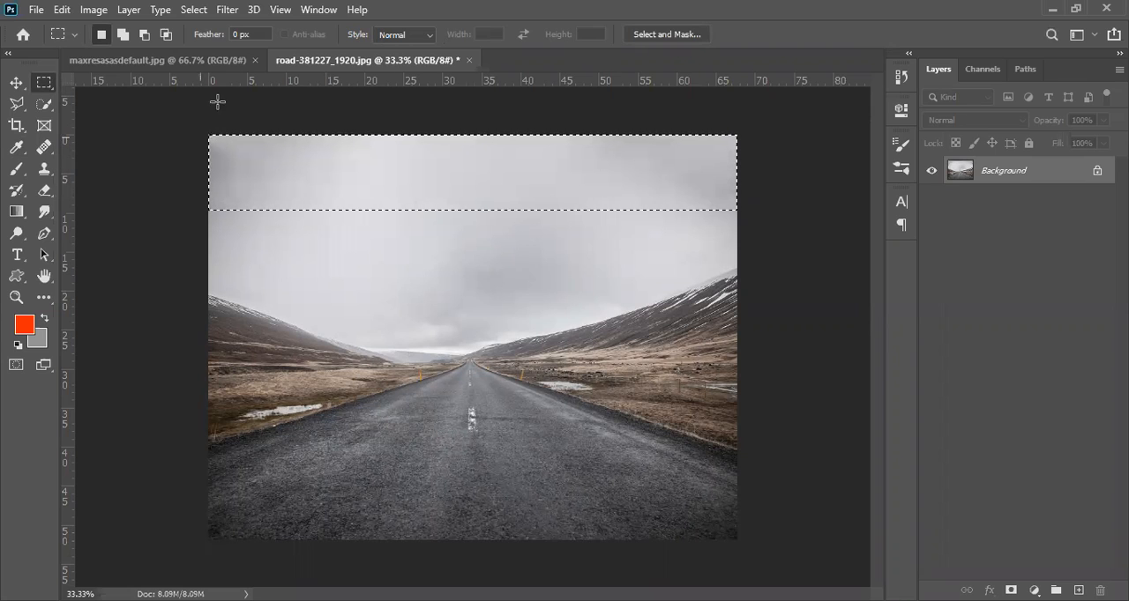
Step: Duplicate the Background layer and soften the patchy upper-left corner of the filled sky with the Blur tool at 100% strength
{"action": "left_click", "coordinate": [50, 221]}
{"action": "left_click_drag", "start_coordinate": [49, 225], "coordinate": [114, 213]}
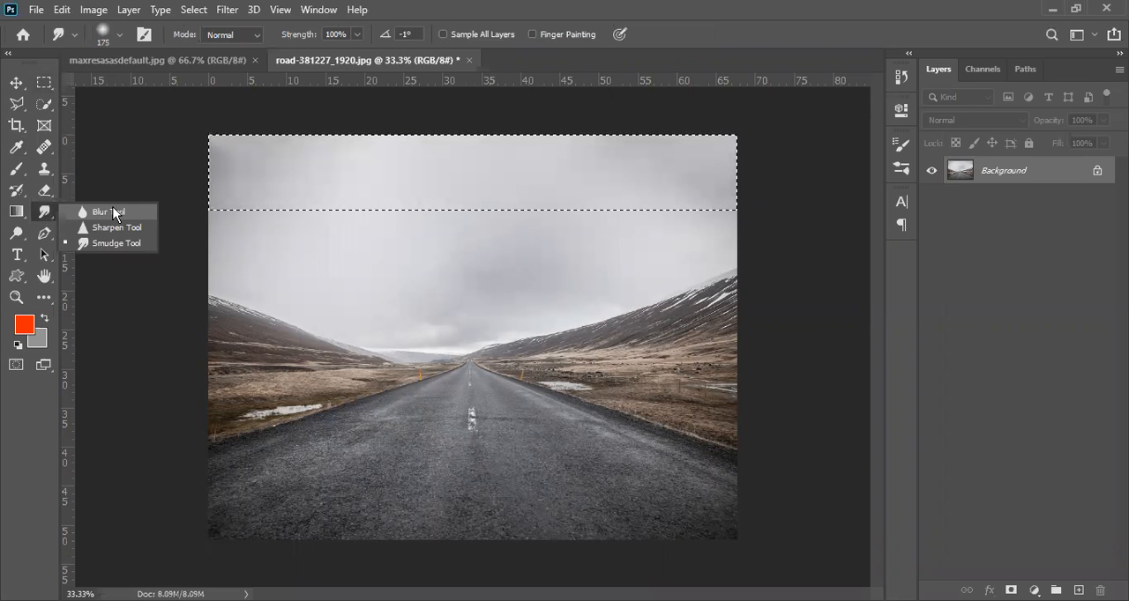
{"action": "left_click", "coordinate": [114, 214]}
{"action": "scroll", "coordinate": [239, 154], "scroll_direction": "up", "scroll_amount": 1}
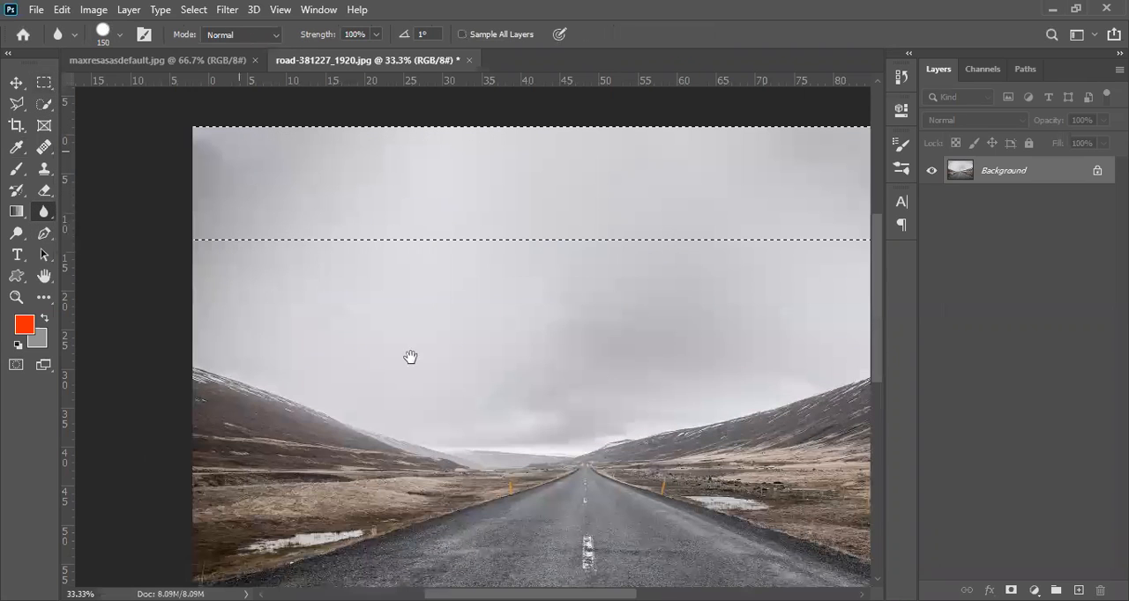
{"action": "scroll", "coordinate": [332, 332], "scroll_direction": "up", "scroll_amount": 2}
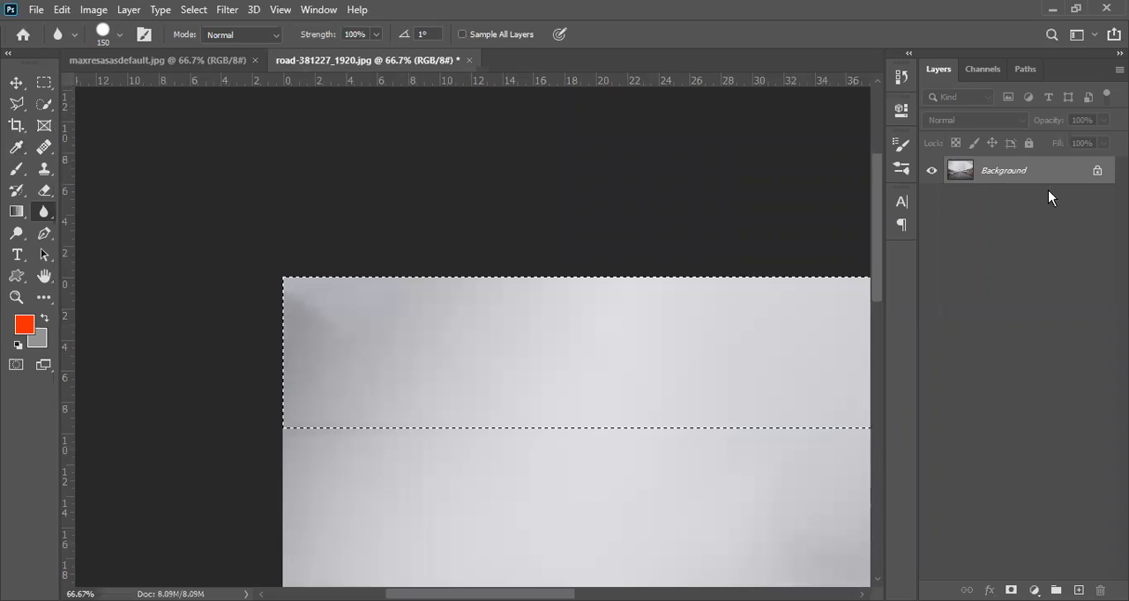
{"action": "left_click_drag", "start_coordinate": [1055, 170], "coordinate": [1078, 590]}
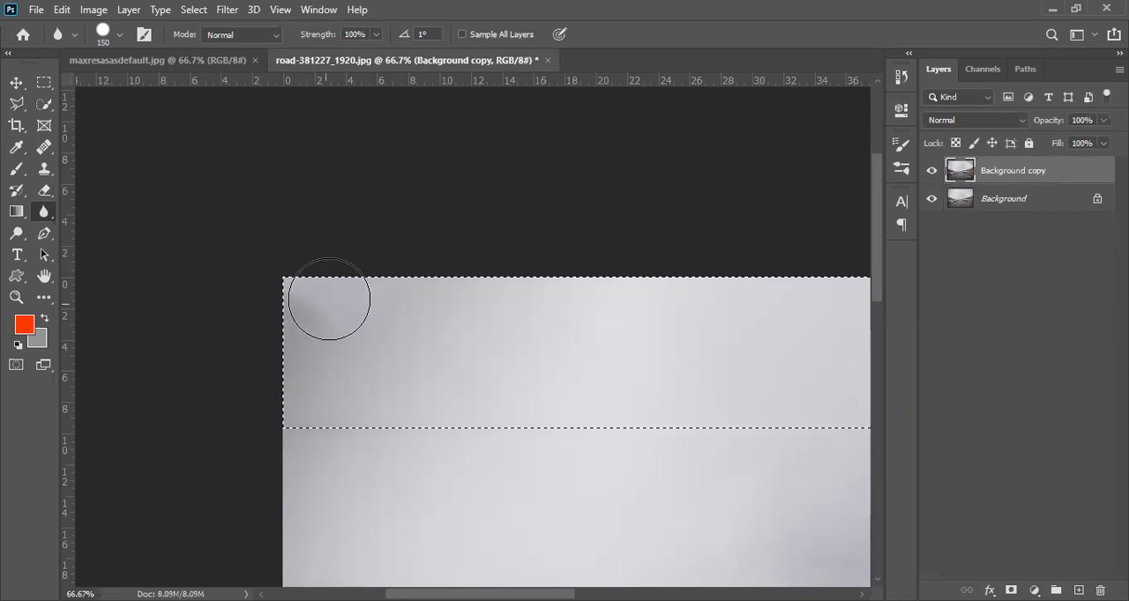
{"action": "mouse_move", "coordinate": [319, 321]}
{"action": "left_mouse_down"}
{"action": "mouse_move", "coordinate": [343, 272]}
{"action": "mouse_move", "coordinate": [311, 339]}
{"action": "mouse_move", "coordinate": [375, 252]}
{"action": "left_mouse_up"}
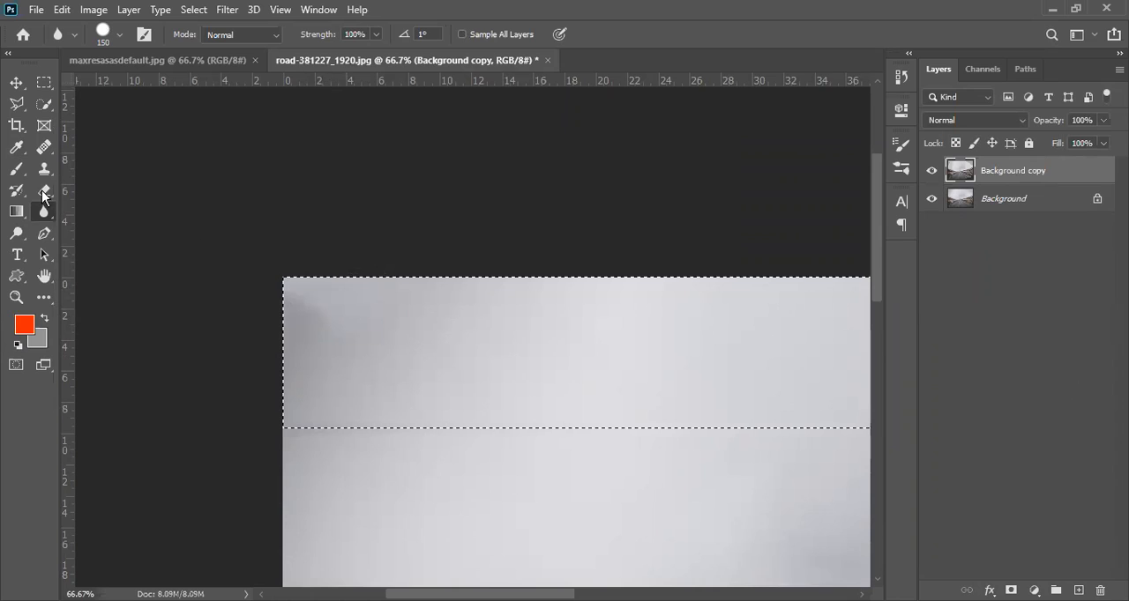
Step: Smooth the patchy upper-left sky corner on the duplicated layer with the Smudge tool at 100% strength, and clear the selection
{"action": "right_click", "coordinate": [50, 211]}
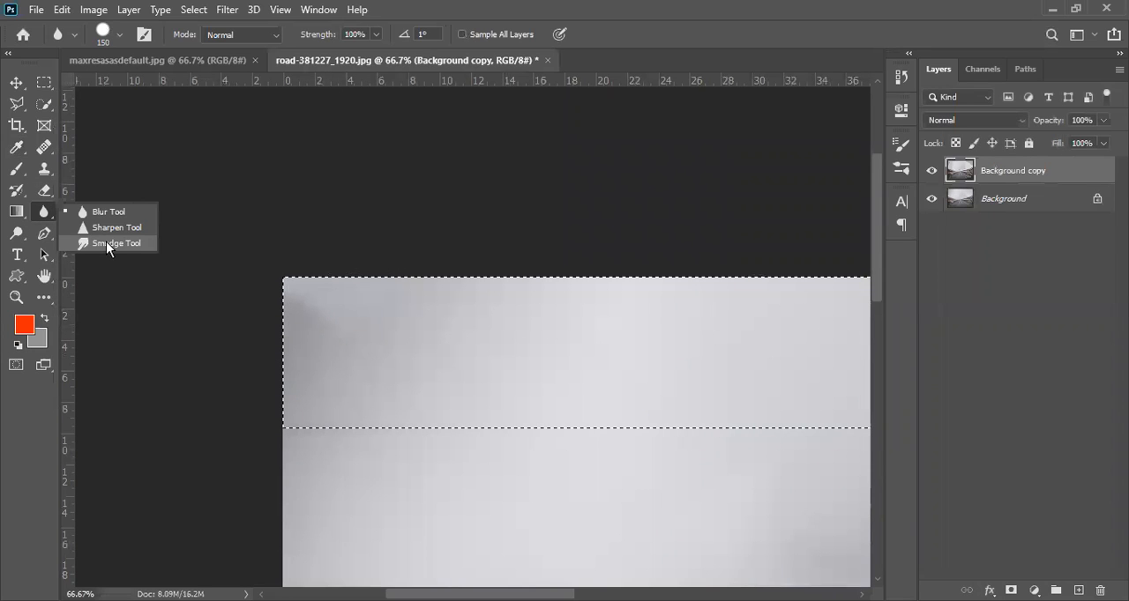
{"action": "left_click", "coordinate": [107, 244]}
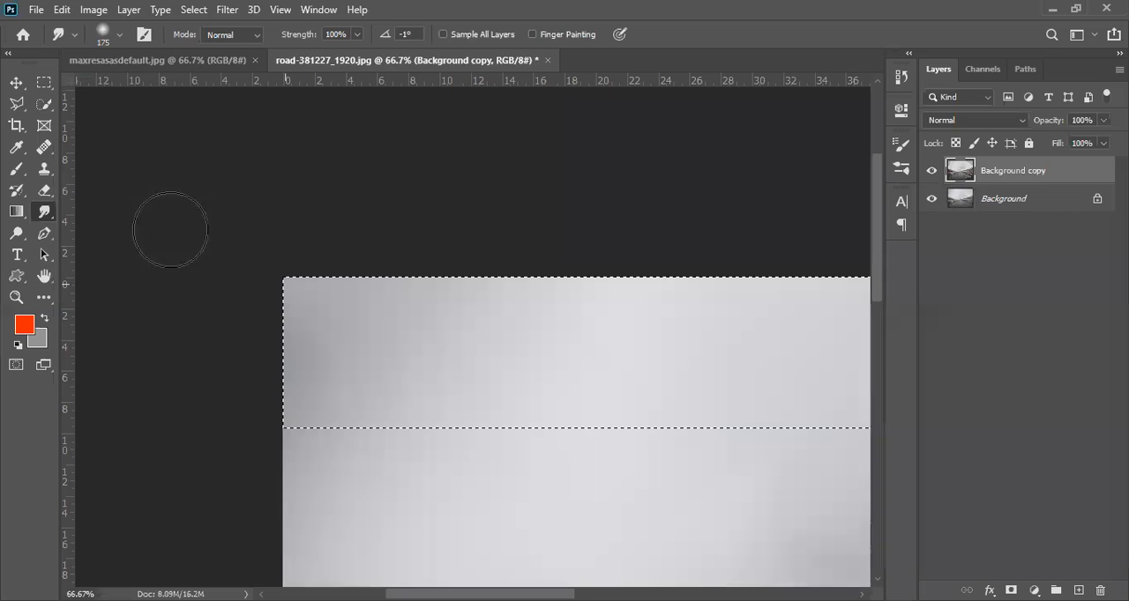
{"action": "key", "text": "ctrl+minus"}
{"action": "key", "text": "ctrl+minus"}
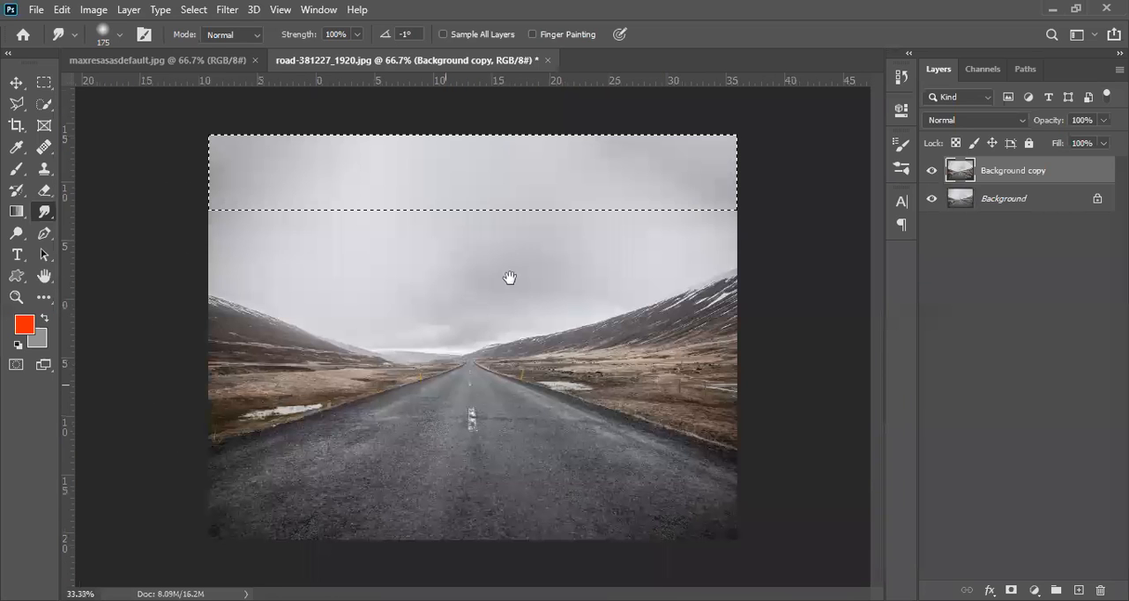
{"action": "key", "text": "ctrl+d"}
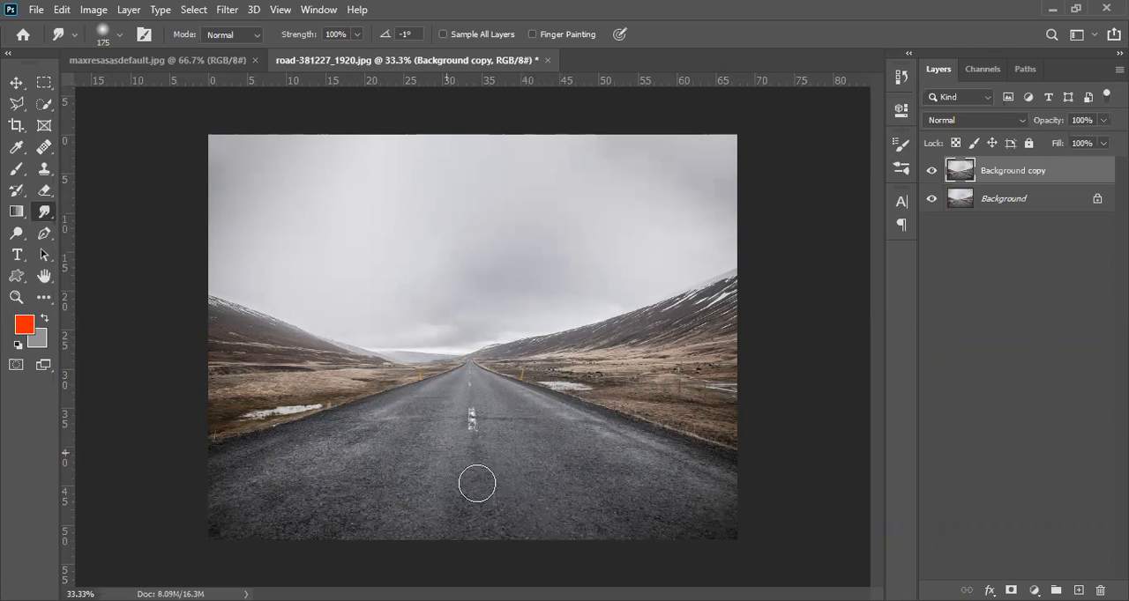
Step: Bring the swimmer picture from maxresasasdefault.jpg into the road document and place it over the lower middle of the road
{"action": "left_click", "coordinate": [162, 64]}
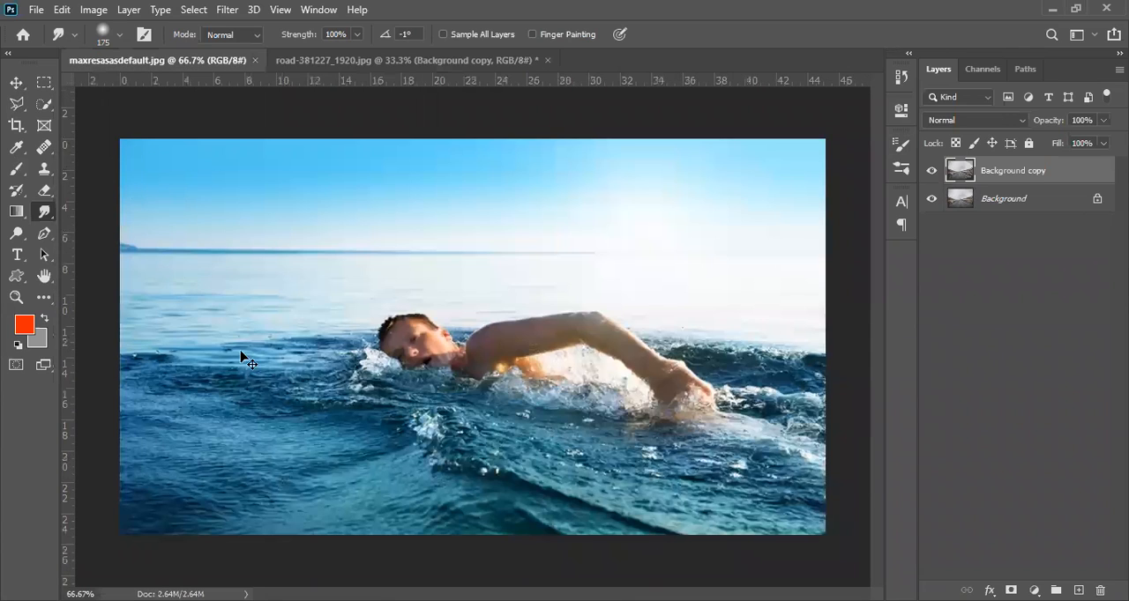
{"action": "key", "text": "v"}
{"action": "left_click_drag", "start_coordinate": [432, 106], "coordinate": [450, 356]}
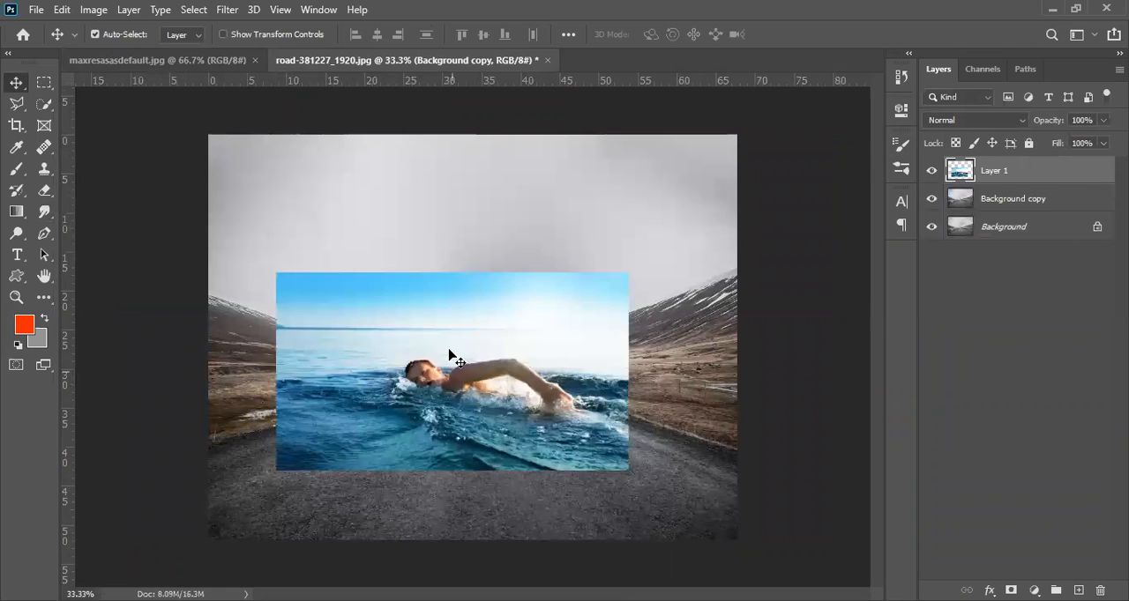
{"action": "left_click_drag", "start_coordinate": [494, 404], "coordinate": [498, 458]}
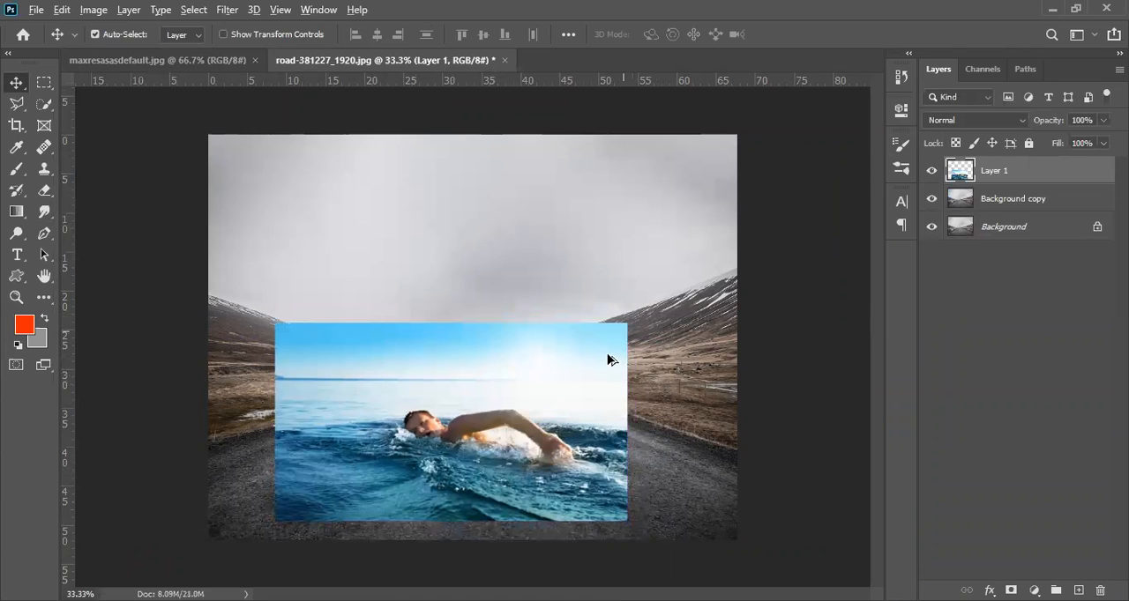
Step: Scale the swimmer layer down to 90% and adjust its position over the road
{"action": "key", "text": "ctrl+t"}
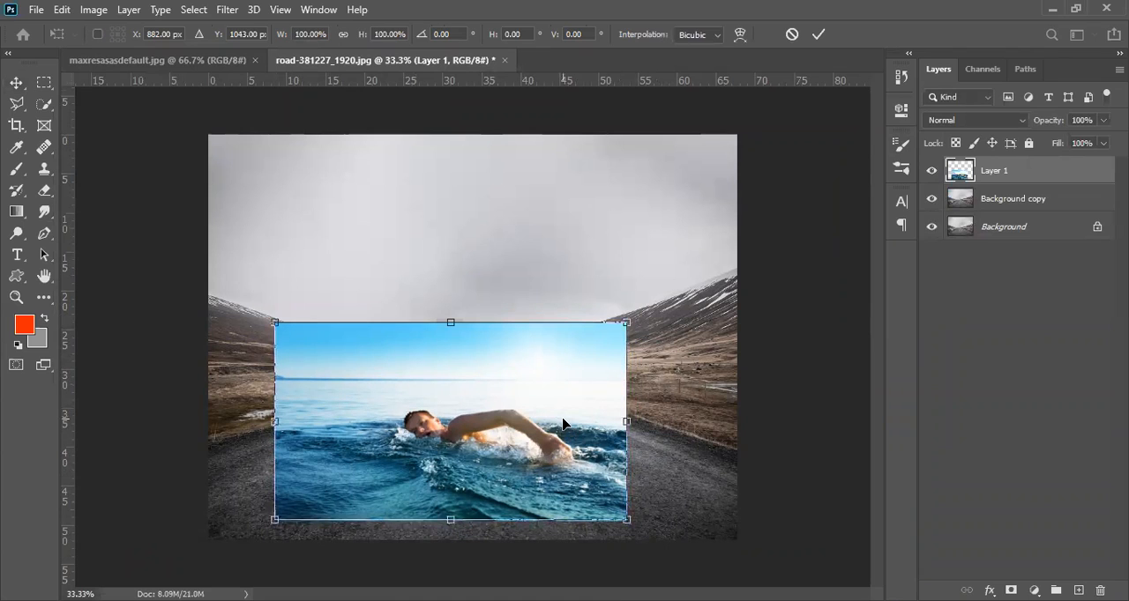
{"action": "left_click_drag", "start_coordinate": [627, 319], "coordinate": [616, 337]}
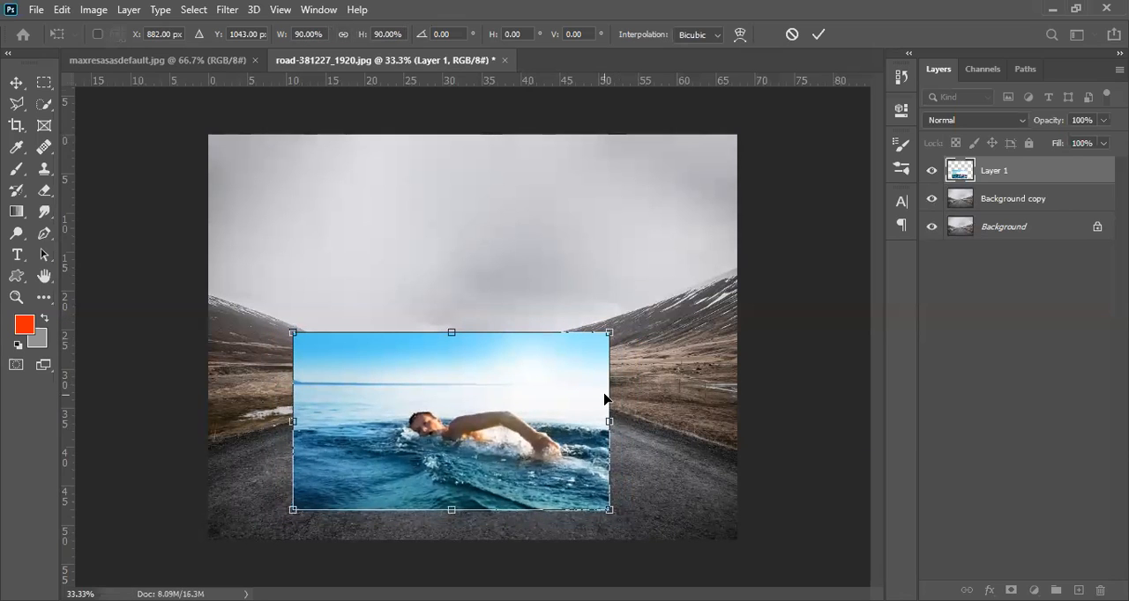
{"action": "key", "text": "Return"}
{"action": "left_click_drag", "start_coordinate": [436, 421], "coordinate": [470, 416]}
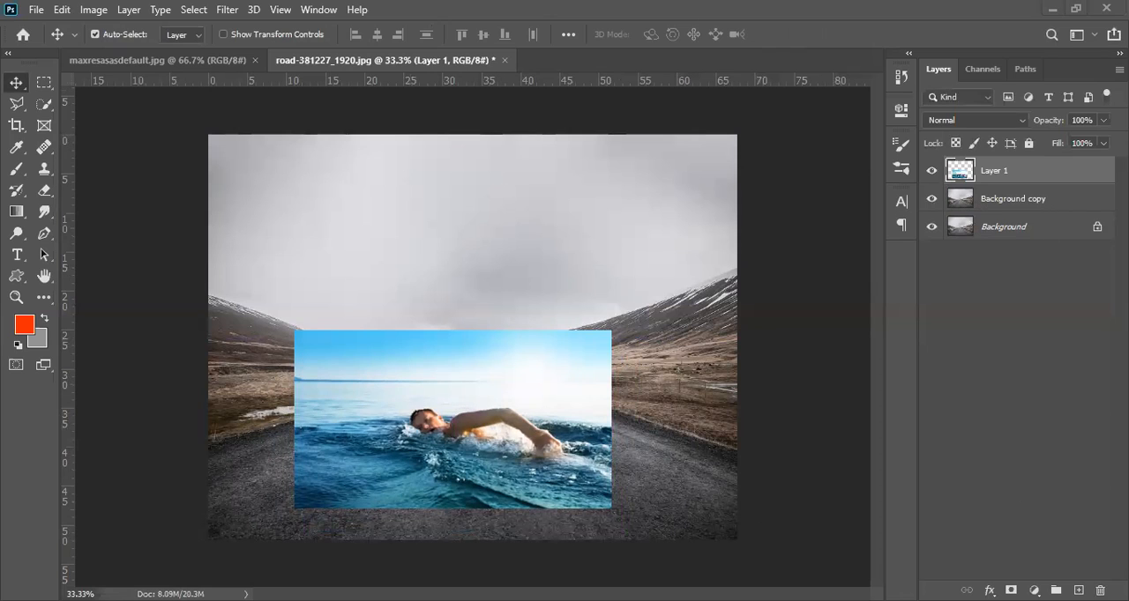
Step: Rename the swimmer layer as Swim and add a white layer mask to it
{"action": "double_click", "coordinate": [1008, 171]}
{"action": "key", "text": "Return"}
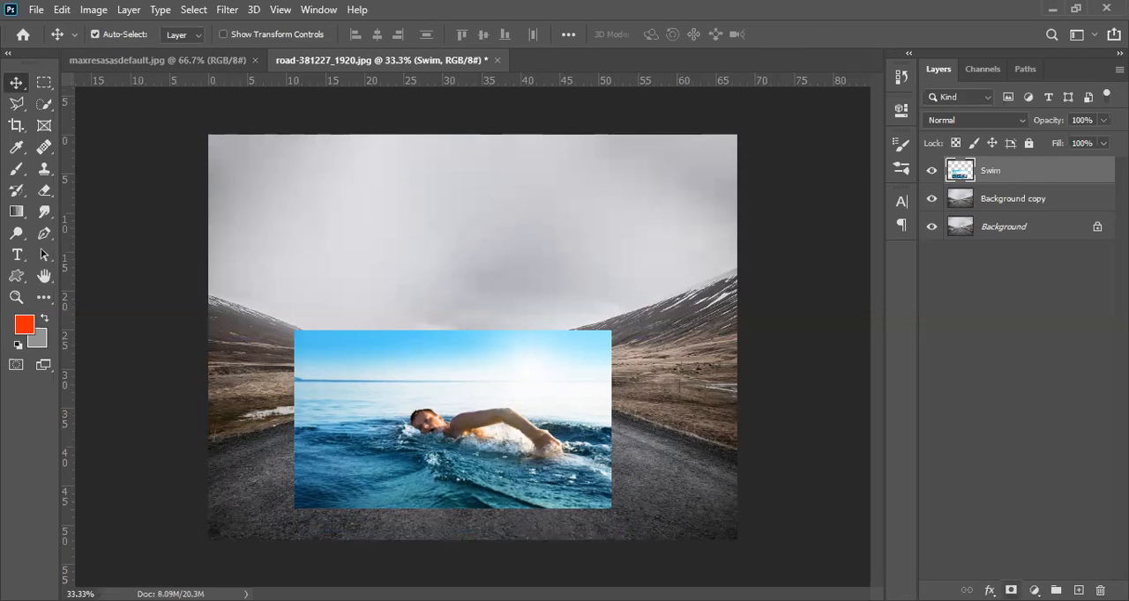
{"action": "left_click", "coordinate": [1011, 590]}
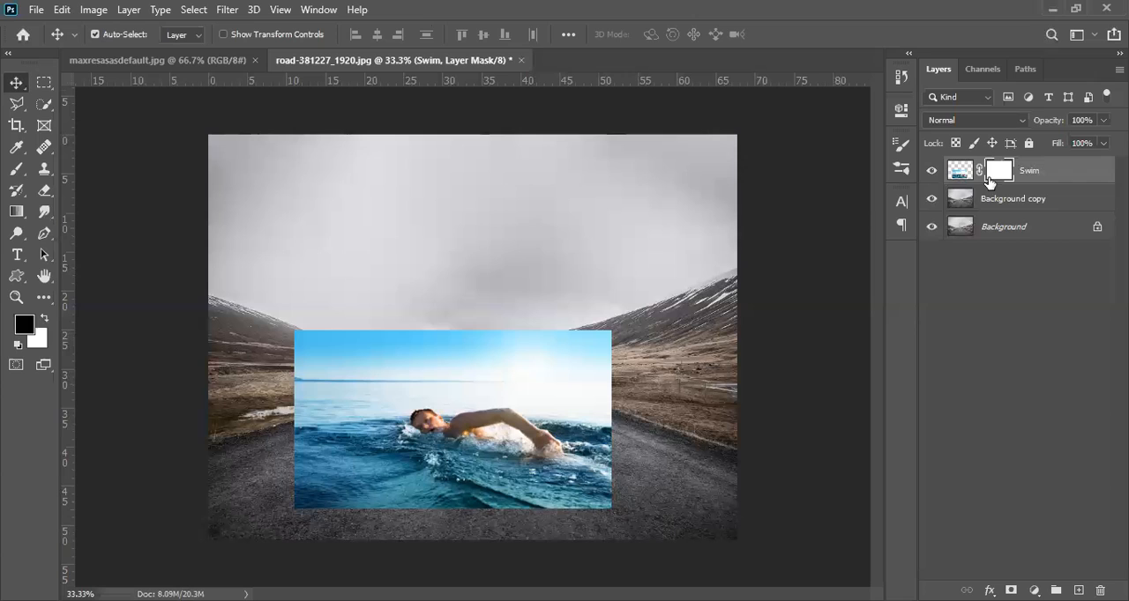
Step: Paint black on the Swim layer mask with a soft 500 px brush to hide the sky above the swimmer
{"action": "left_click", "coordinate": [954, 176]}
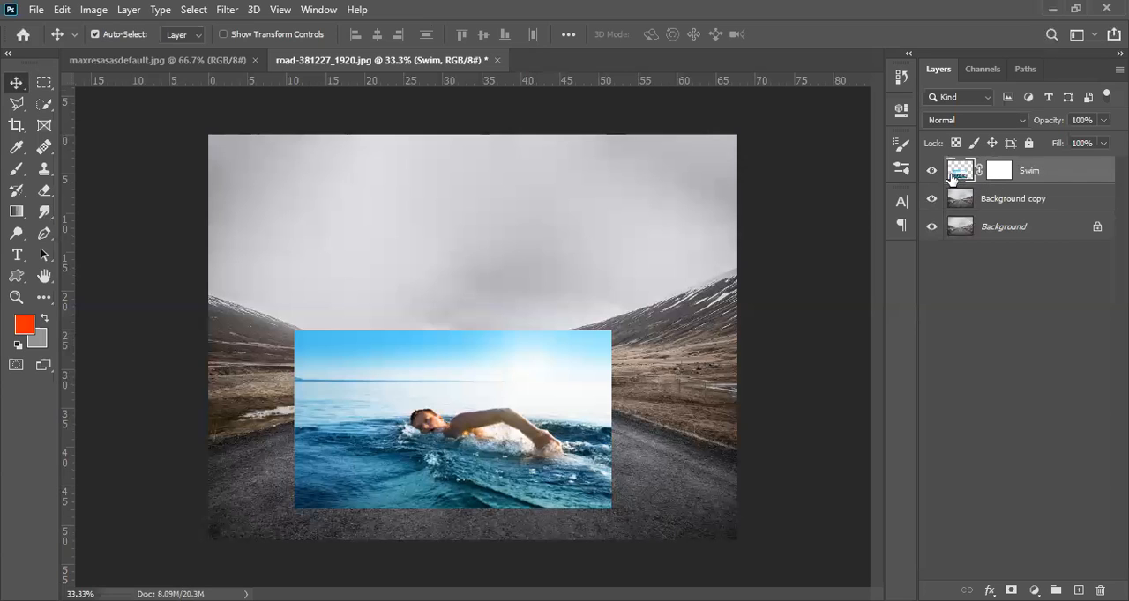
{"action": "left_click", "coordinate": [999, 171]}
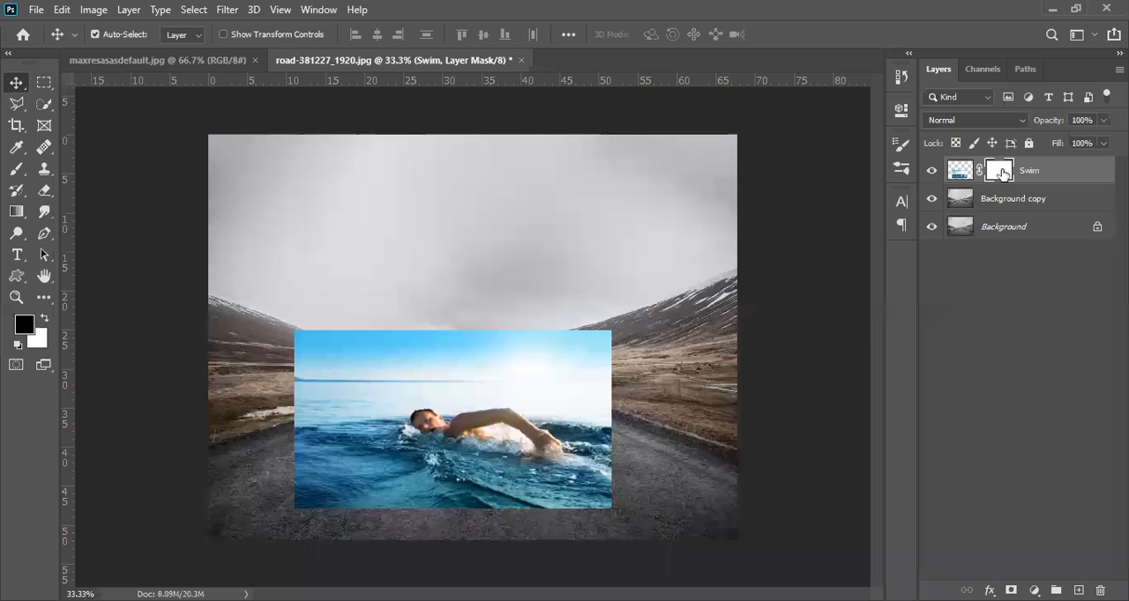
{"action": "left_click", "coordinate": [15, 171]}
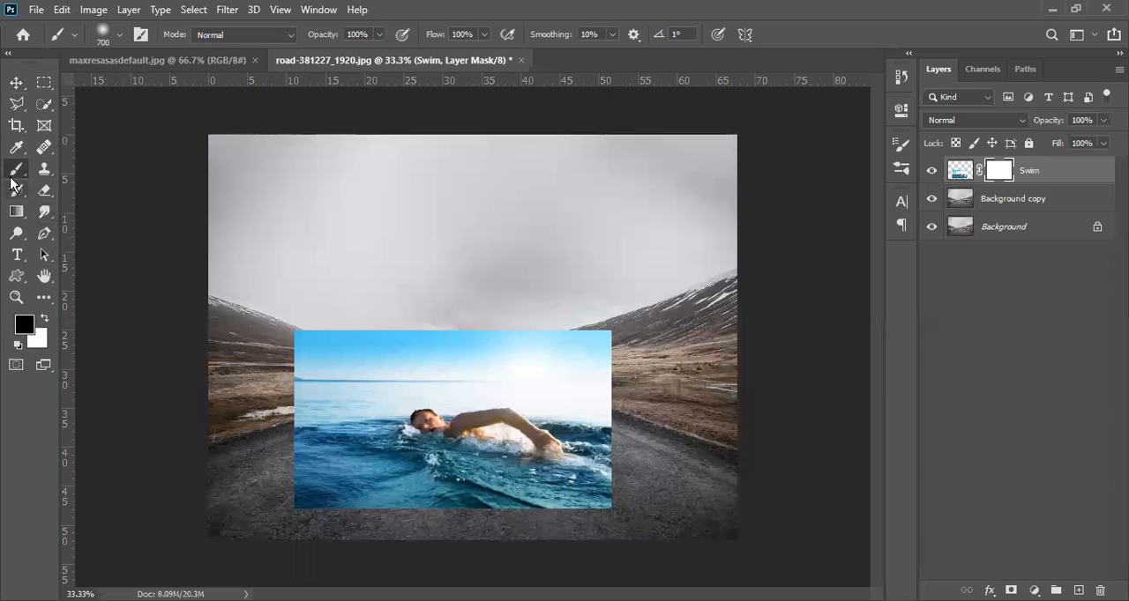
{"action": "left_click", "coordinate": [121, 34]}
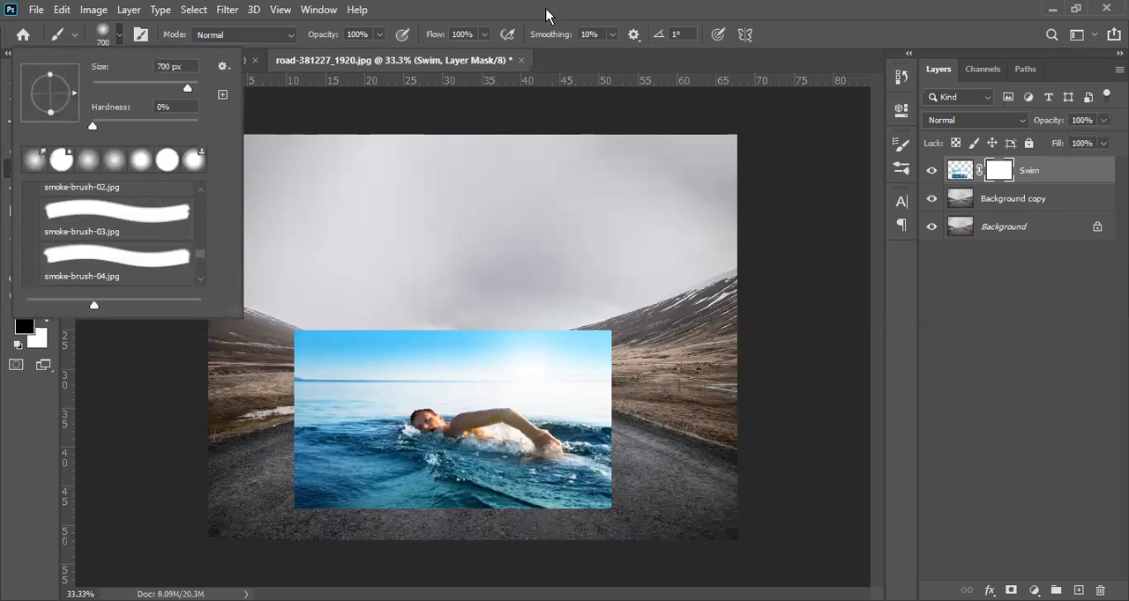
{"action": "left_click", "coordinate": [424, 13]}
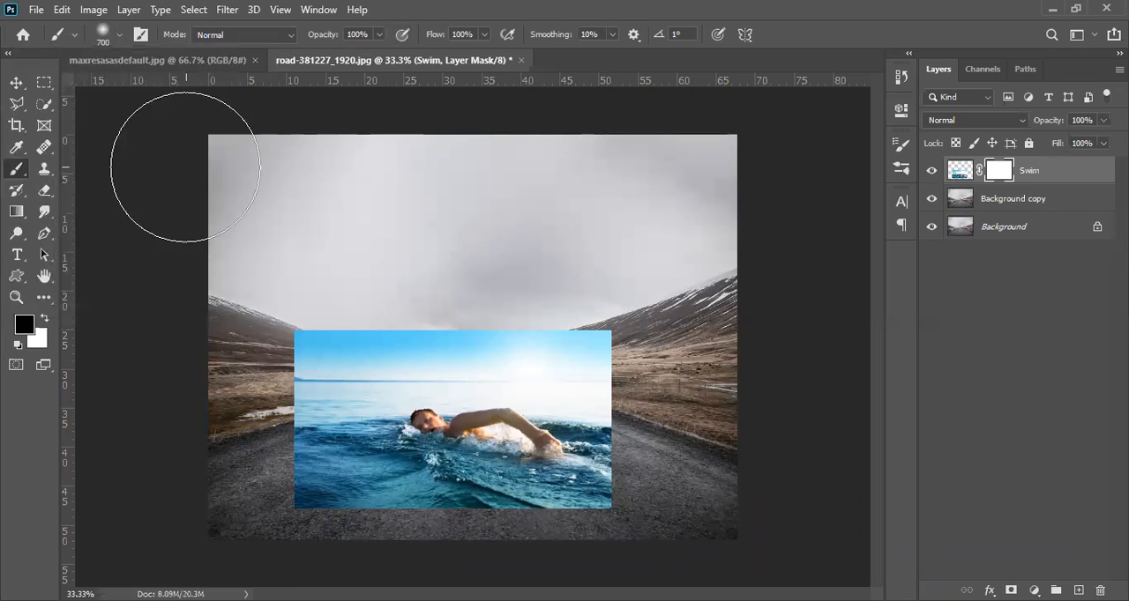
{"action": "key", "text": "bracketleft"}
{"action": "key", "text": "bracketleft"}
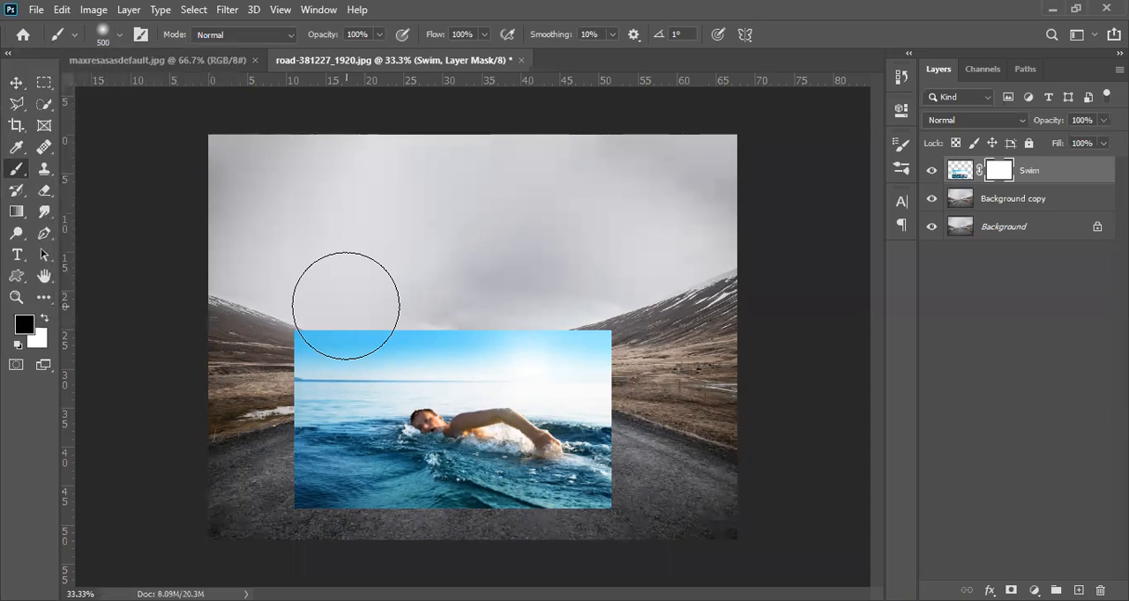
{"action": "mouse_move", "coordinate": [315, 322]}
{"action": "left_mouse_down"}
{"action": "mouse_move", "coordinate": [283, 339]}
{"action": "mouse_move", "coordinate": [354, 312]}
{"action": "mouse_move", "coordinate": [344, 311]}
{"action": "mouse_move", "coordinate": [486, 291]}
{"action": "mouse_move", "coordinate": [677, 293]}
{"action": "mouse_move", "coordinate": [609, 298]}
{"action": "mouse_move", "coordinate": [649, 322]}
{"action": "mouse_move", "coordinate": [633, 344]}
{"action": "mouse_move", "coordinate": [559, 303]}
{"action": "left_mouse_up"}
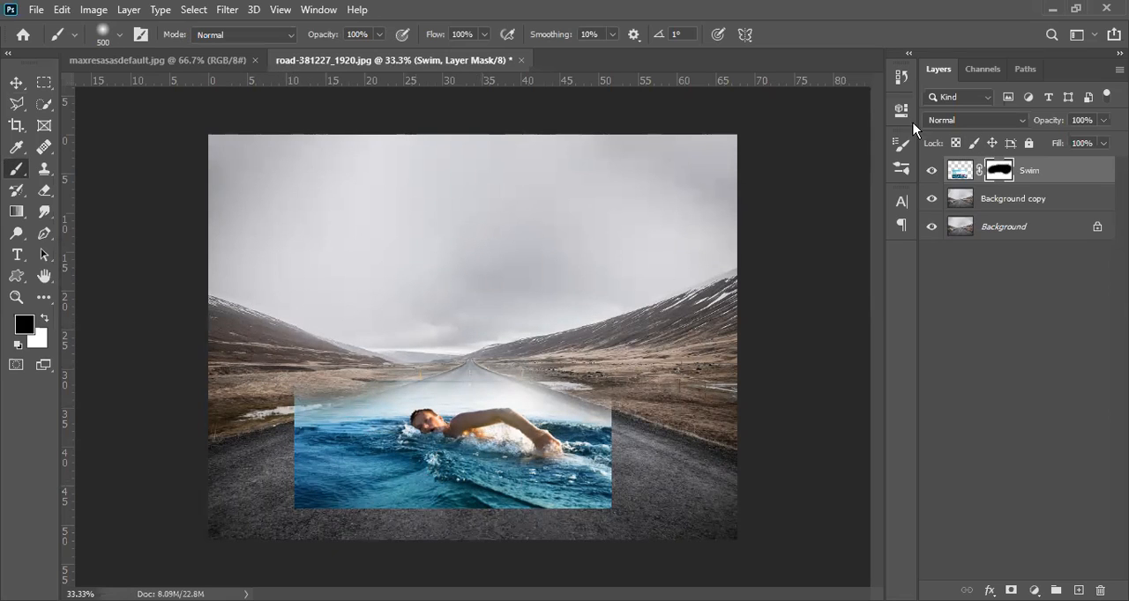
Step: Try applying the painted mask permanently to the Swim layer, and undo the application
{"action": "left_click", "coordinate": [959, 171]}
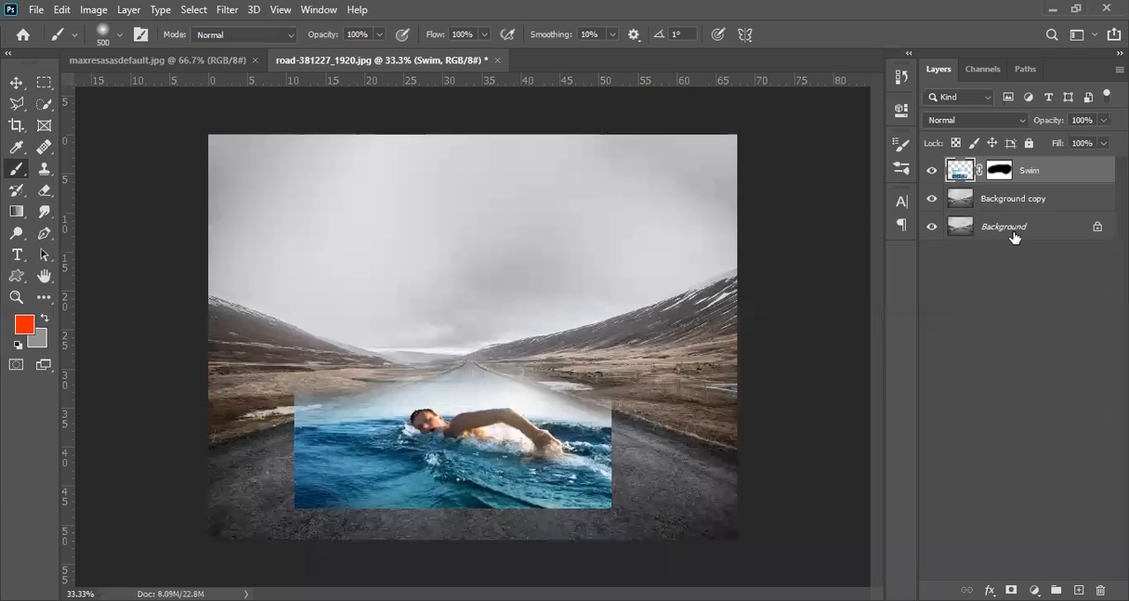
{"action": "left_click", "coordinate": [1000, 171]}
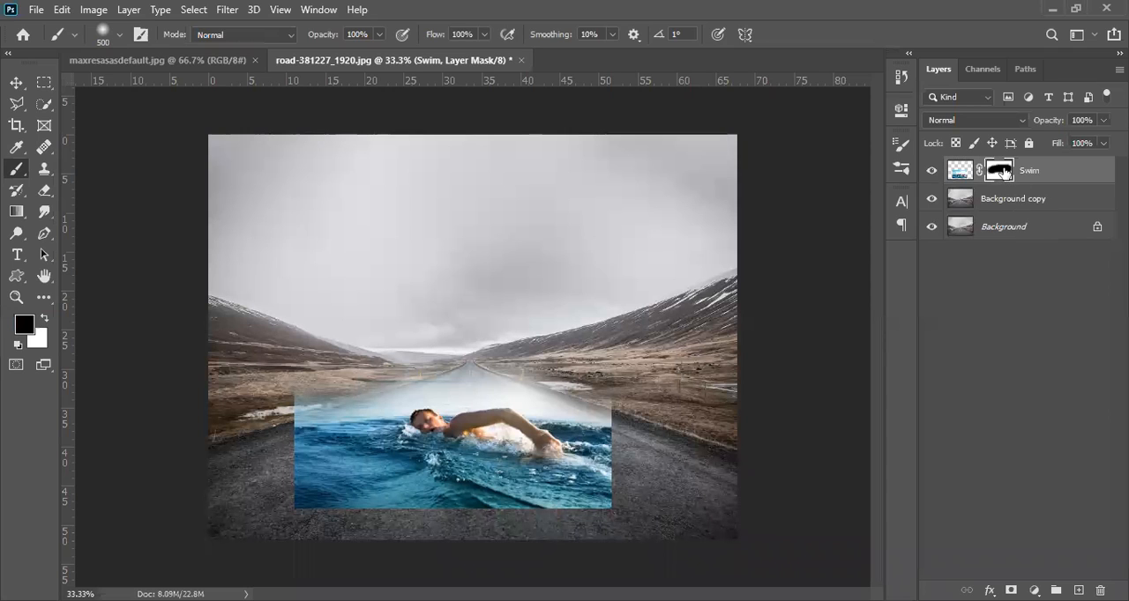
{"action": "left_click_drag", "start_coordinate": [996, 170], "coordinate": [1099, 589]}
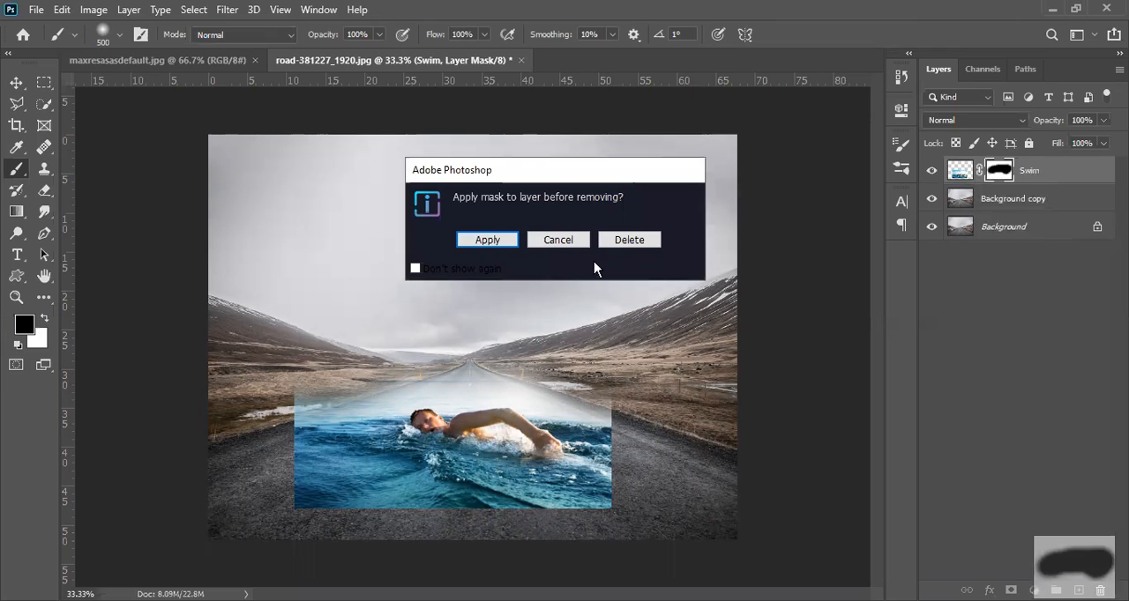
{"action": "left_click", "coordinate": [488, 240]}
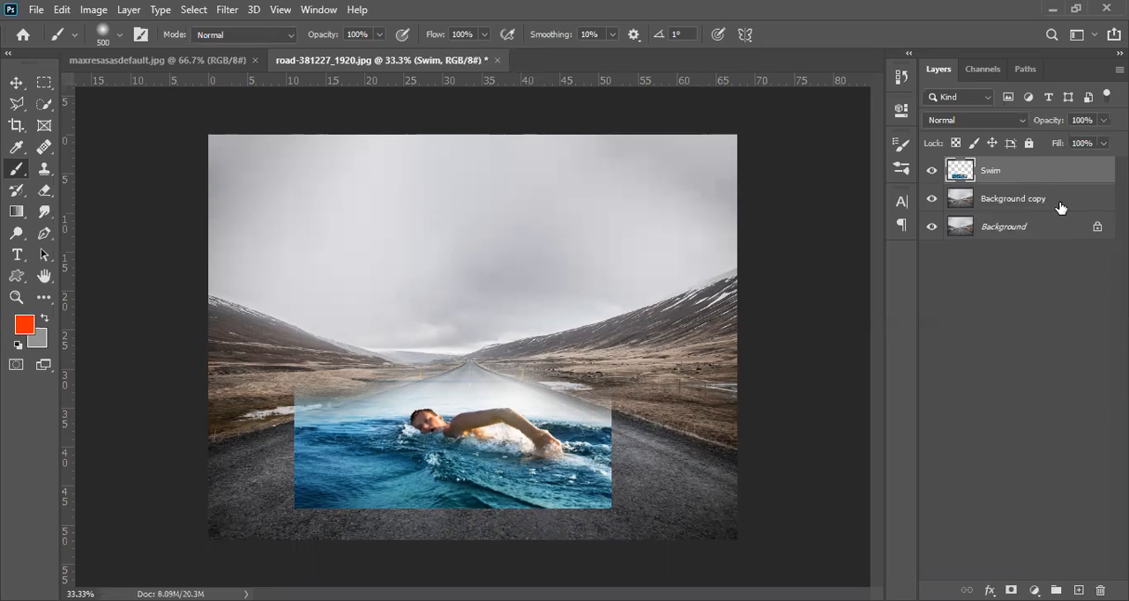
{"action": "key", "text": "ctrl+z"}
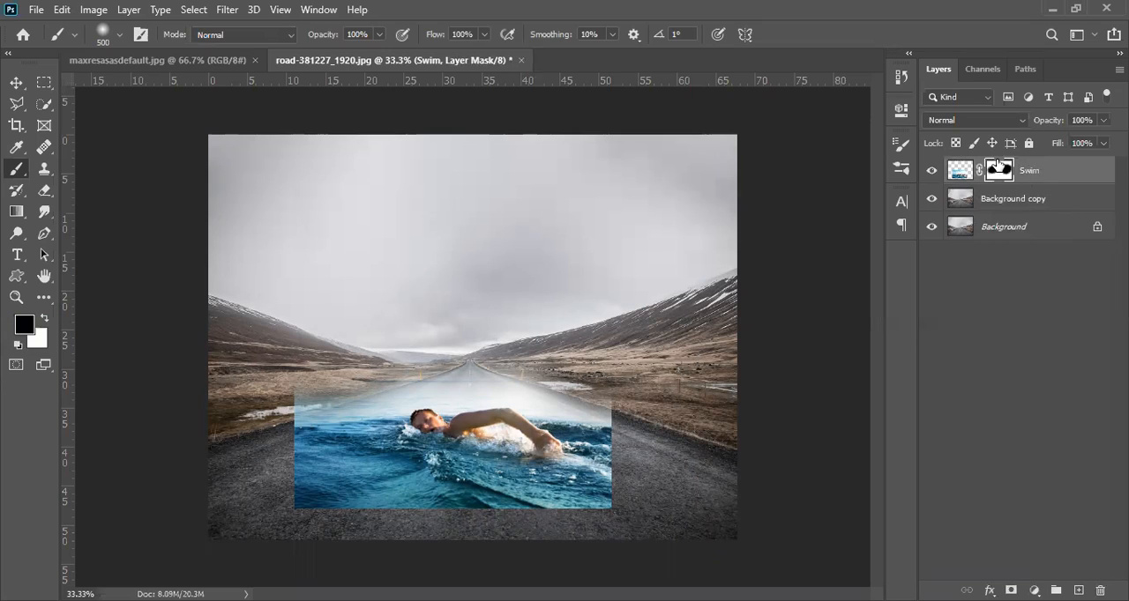
Step: Delete the Swim layer's painted mask without applying it, and add a fresh white mask
{"action": "left_click_drag", "start_coordinate": [1001, 181], "coordinate": [1100, 590]}
{"action": "left_click", "coordinate": [628, 239]}
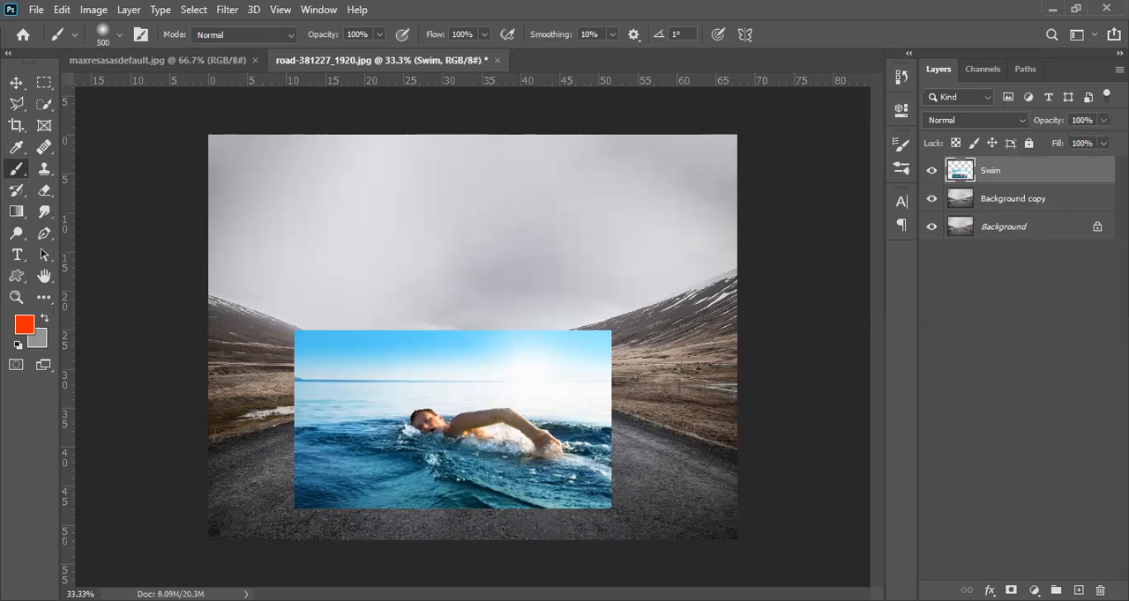
{"action": "left_click", "coordinate": [1011, 590]}
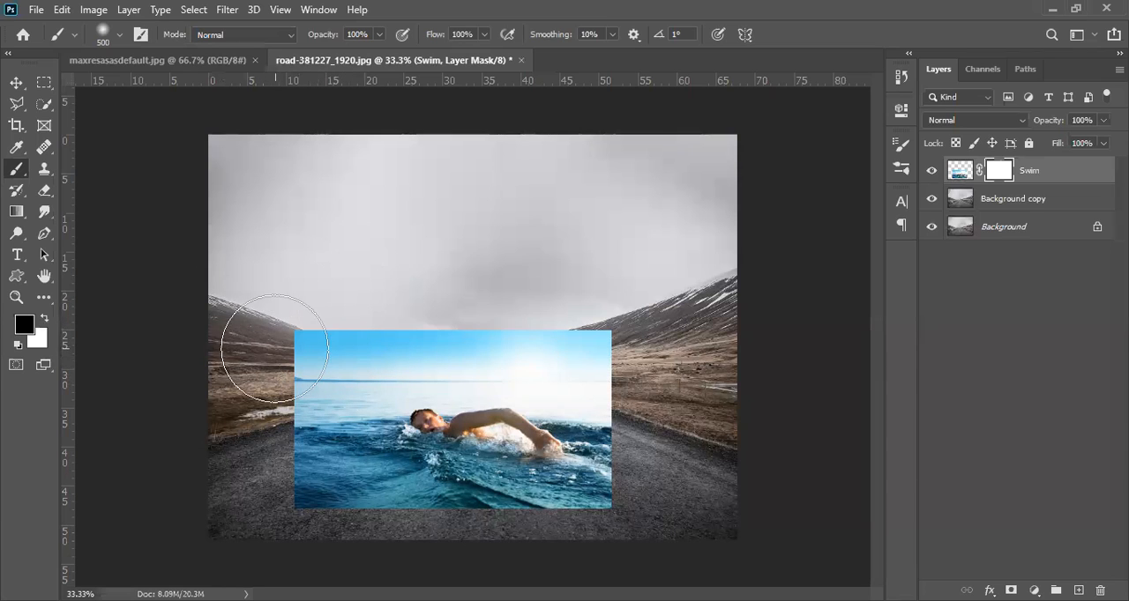
Step: Paint black on the Swim mask to fade the picture's sky and outer edges into the road, reducing the brush to 200 px for the right edge
{"action": "mouse_move", "coordinate": [302, 384]}
{"action": "left_mouse_down"}
{"action": "mouse_move", "coordinate": [336, 324]}
{"action": "mouse_move", "coordinate": [427, 294]}
{"action": "mouse_move", "coordinate": [505, 295]}
{"action": "mouse_move", "coordinate": [491, 297]}
{"action": "mouse_move", "coordinate": [657, 333]}
{"action": "mouse_move", "coordinate": [555, 293]}
{"action": "mouse_move", "coordinate": [454, 274]}
{"action": "mouse_move", "coordinate": [262, 422]}
{"action": "mouse_move", "coordinate": [254, 518]}
{"action": "mouse_move", "coordinate": [275, 498]}
{"action": "left_mouse_up"}
{"action": "left_click_drag", "start_coordinate": [344, 498], "coordinate": [608, 502]}
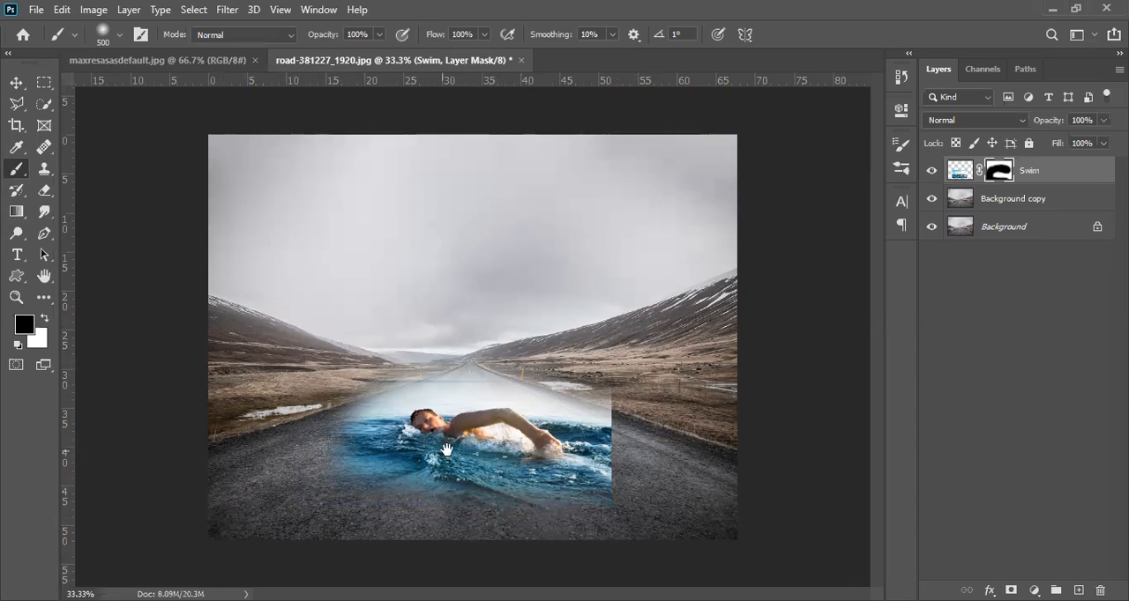
{"action": "left_click", "coordinate": [494, 445], "text": "ctrl"}
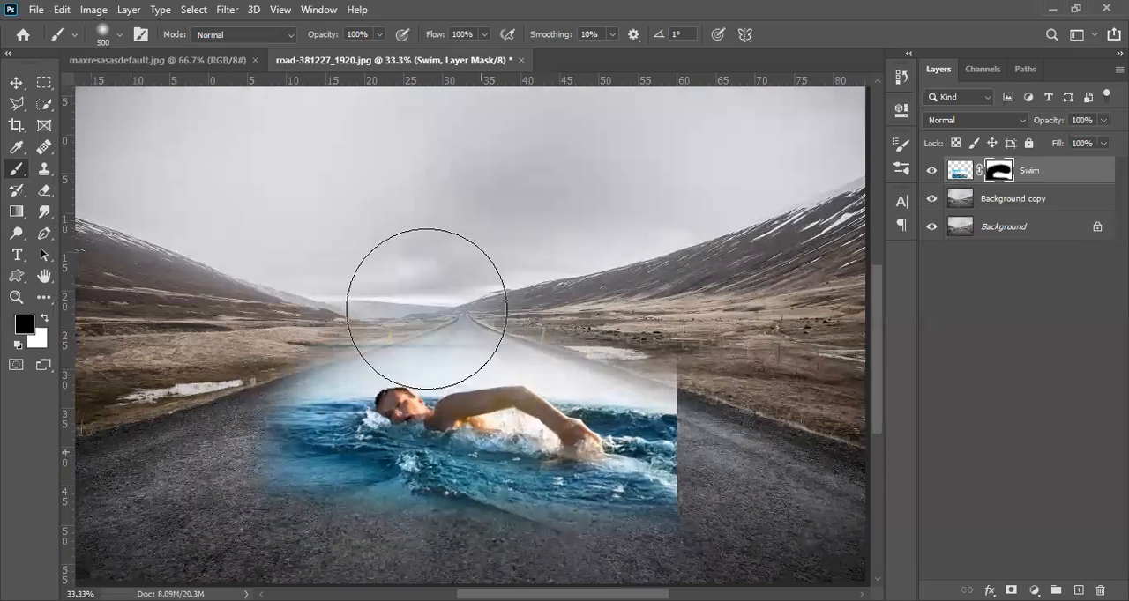
{"action": "key", "text": "["}
{"action": "key", "text": "["}
{"action": "key", "text": "["}
{"action": "left_click_drag", "start_coordinate": [723, 316], "coordinate": [411, 318]}
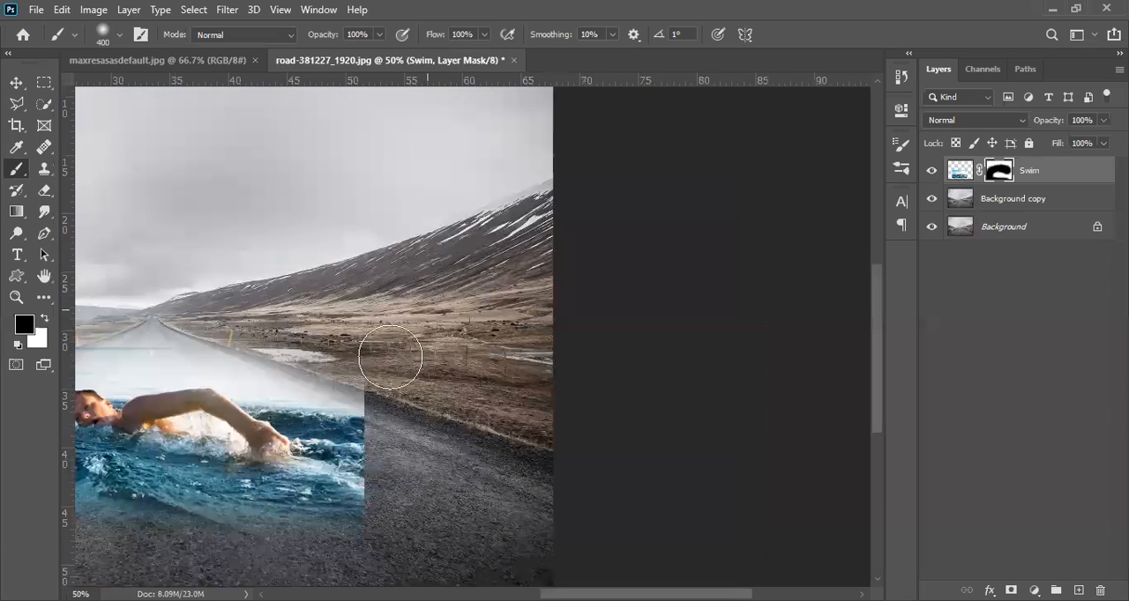
{"action": "left_click_drag", "start_coordinate": [332, 351], "coordinate": [371, 408]}
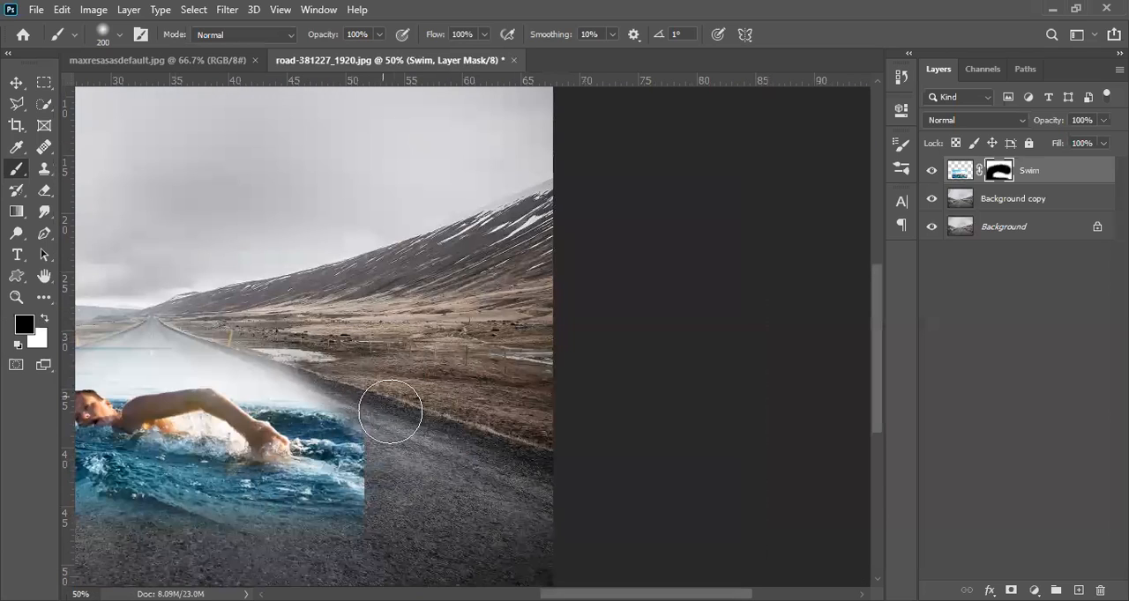
{"action": "mouse_move", "coordinate": [411, 532]}
{"action": "left_mouse_down"}
{"action": "mouse_move", "coordinate": [406, 484]}
{"action": "mouse_move", "coordinate": [372, 537]}
{"action": "mouse_move", "coordinate": [389, 528]}
{"action": "mouse_move", "coordinate": [301, 579]}
{"action": "left_mouse_up"}
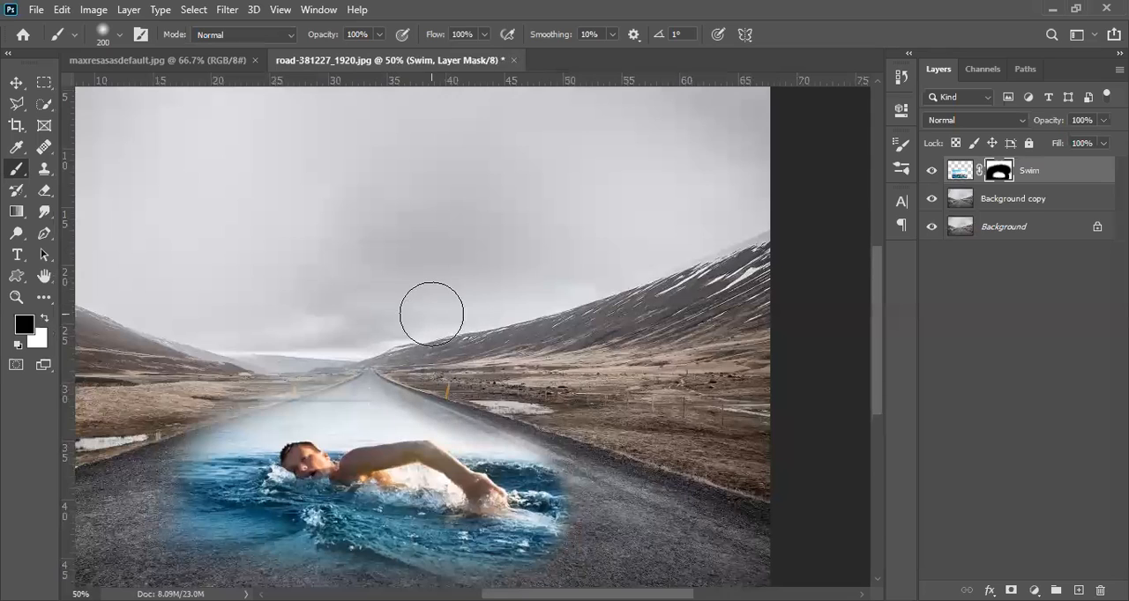
Step: Mask out the remaining haze along both road edges and the horizon above the swimmer with the 200 px black brush
{"action": "key", "text": "ctrl+z"}
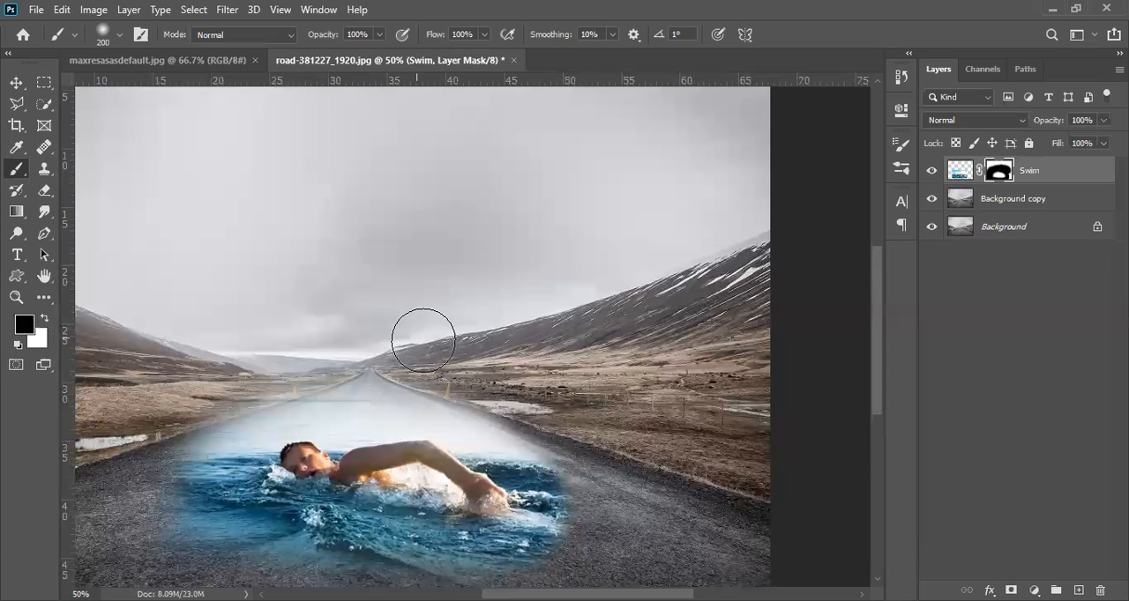
{"action": "left_click_drag", "start_coordinate": [460, 375], "coordinate": [546, 395]}
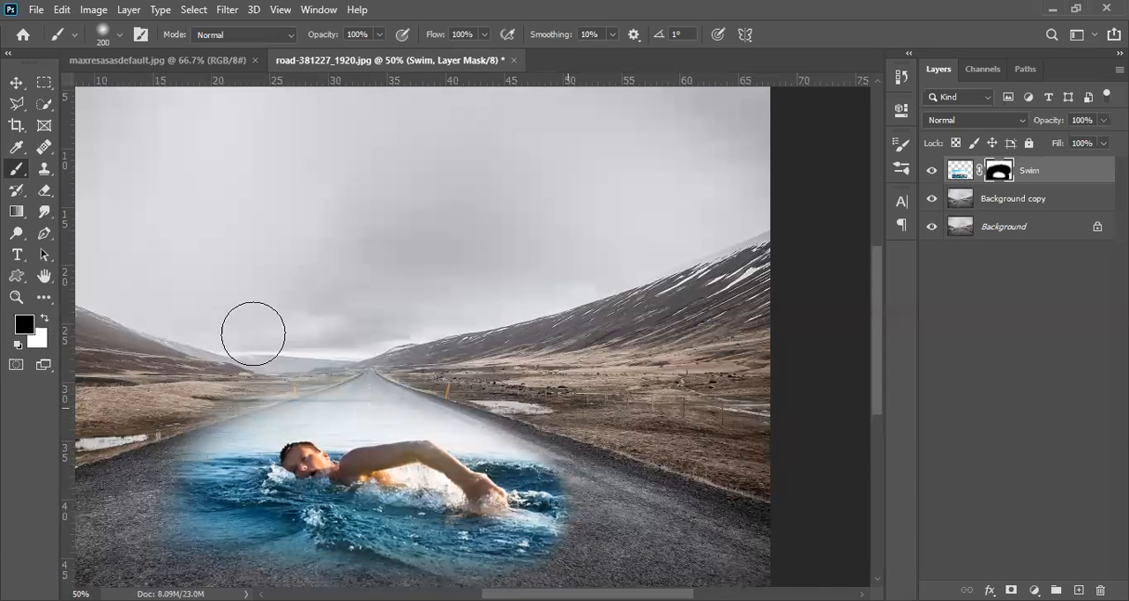
{"action": "left_click_drag", "start_coordinate": [280, 349], "coordinate": [345, 317]}
{"action": "left_click_drag", "start_coordinate": [300, 357], "coordinate": [123, 430]}
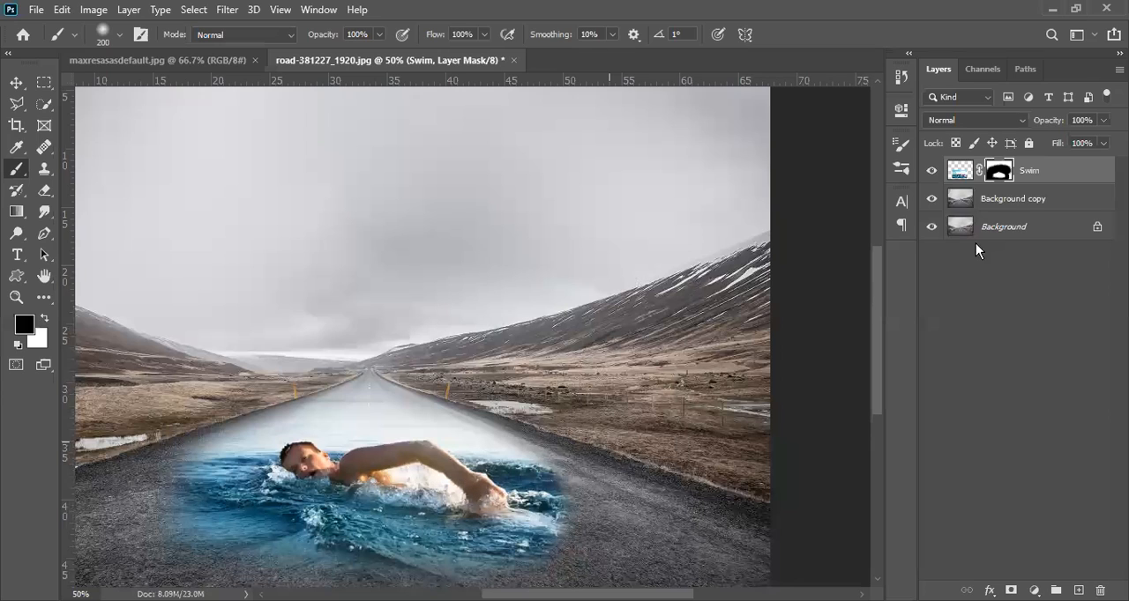
{"action": "left_click", "coordinate": [375, 520], "text": "alt"}
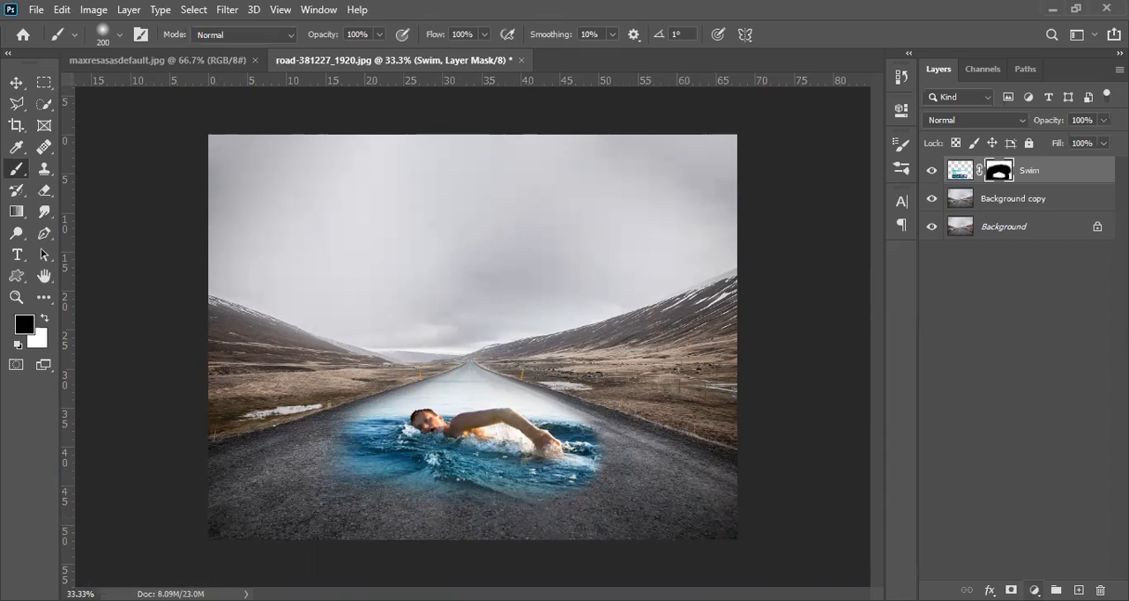
Step: Add a Hue/Saturation adjustment layer above the Swim layer and target its Reds range
{"action": "left_click", "coordinate": [1033, 588]}
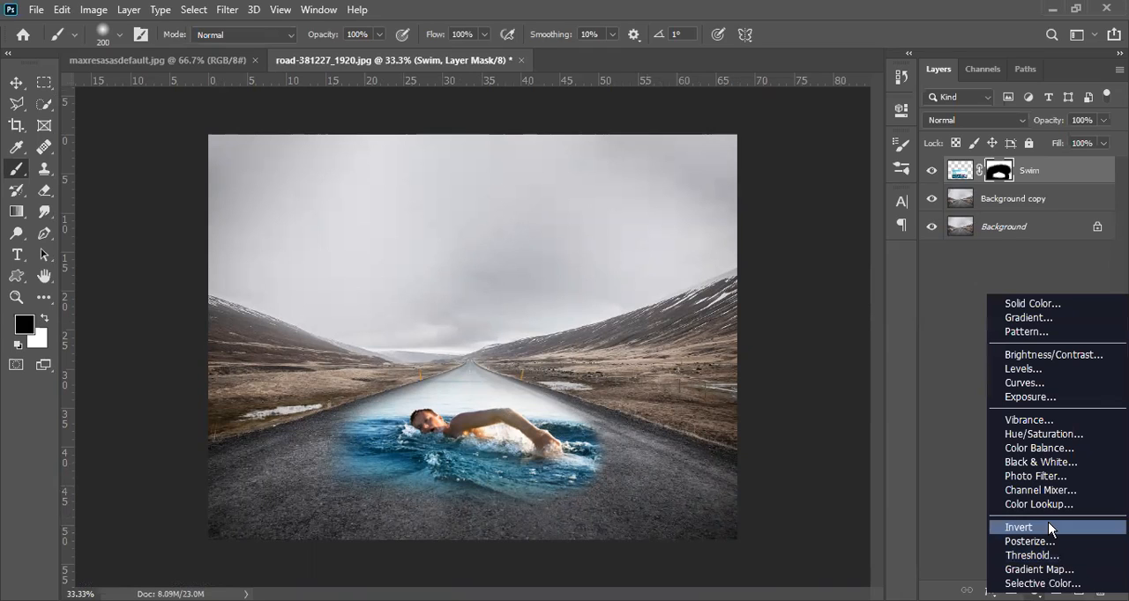
{"action": "left_click", "coordinate": [1050, 434]}
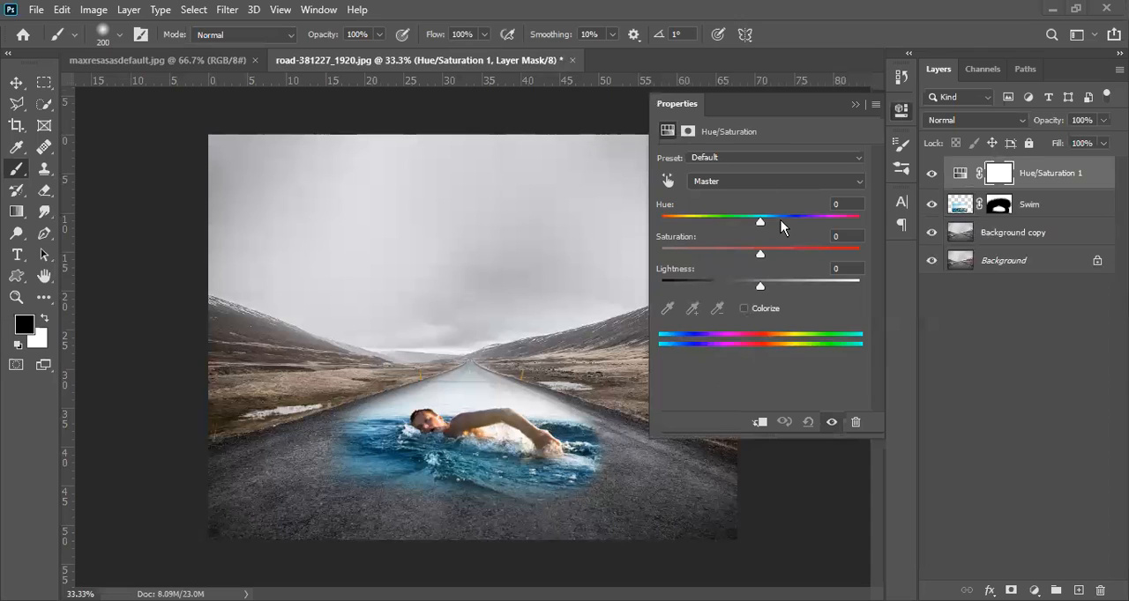
{"action": "left_click", "coordinate": [730, 181]}
{"action": "left_click", "coordinate": [716, 208]}
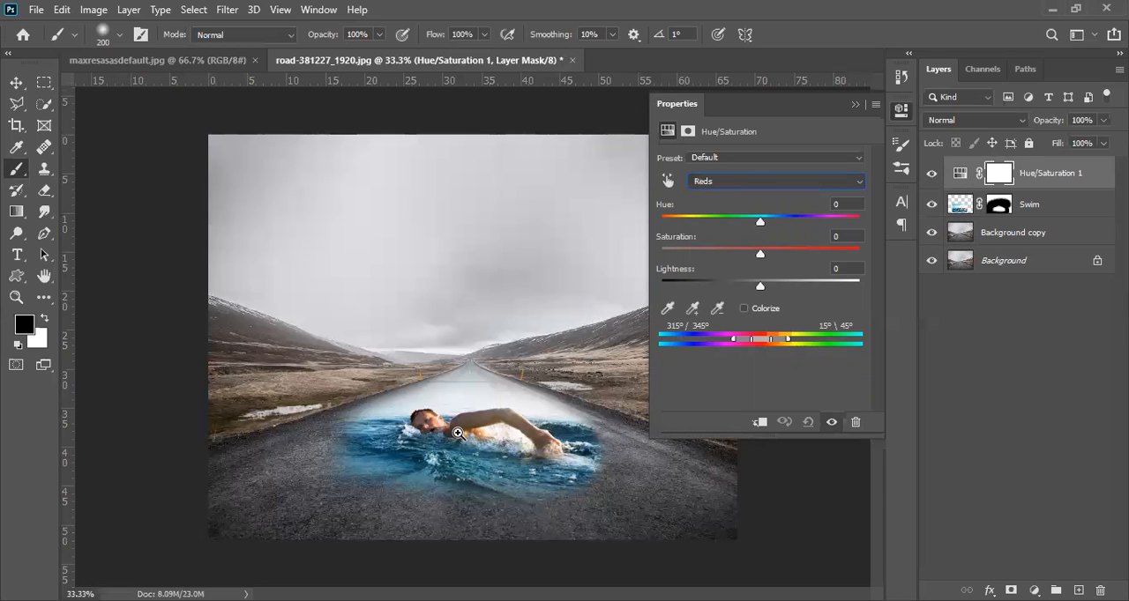
Step: Try lowering the Reds saturation to -70 on the swimmer's skin, and reset it to 0
{"action": "left_click", "coordinate": [458, 433], "text": "ctrl"}
{"action": "left_click", "coordinate": [457, 433], "text": "ctrl"}
{"action": "left_click", "coordinate": [458, 433], "text": "ctrl"}
{"action": "left_click", "coordinate": [457, 433], "text": "ctrl"}
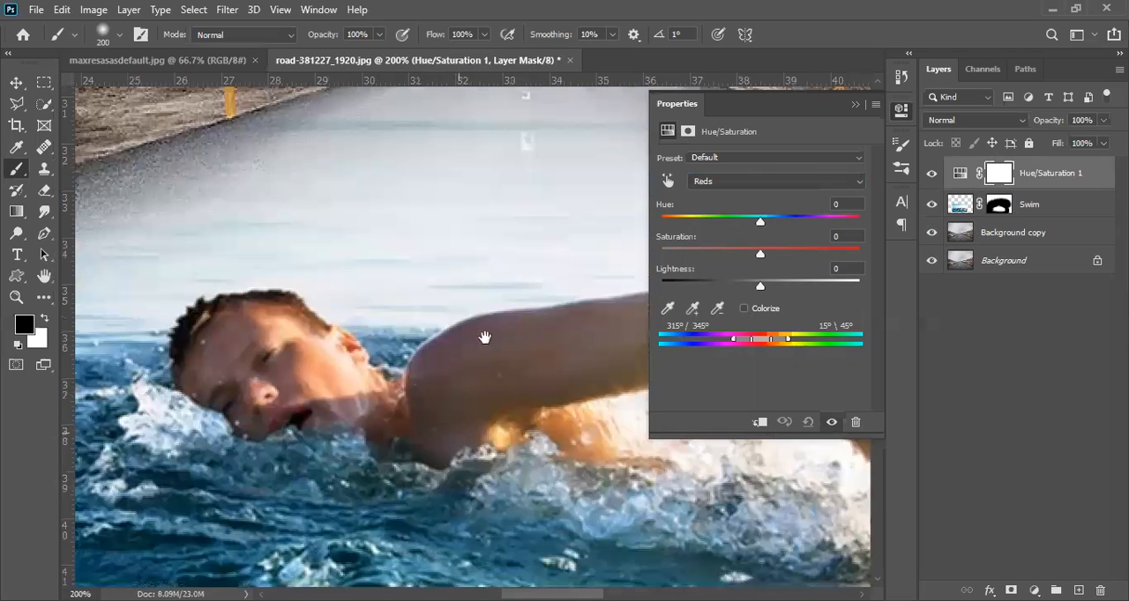
{"action": "left_click", "coordinate": [403, 380], "text": "ctrl"}
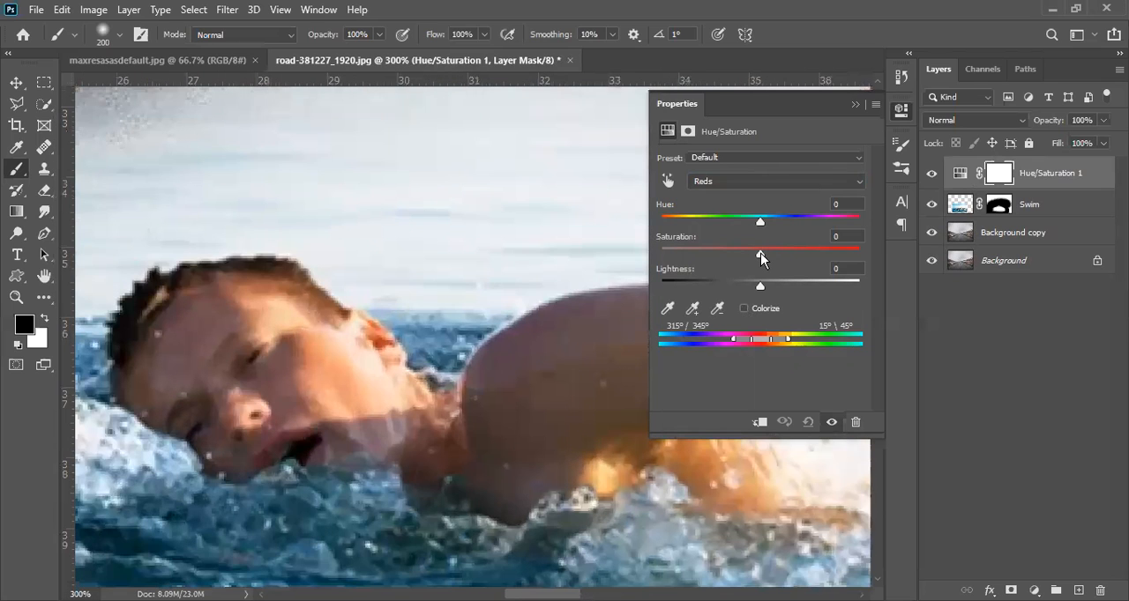
{"action": "left_click_drag", "start_coordinate": [760, 255], "coordinate": [692, 278]}
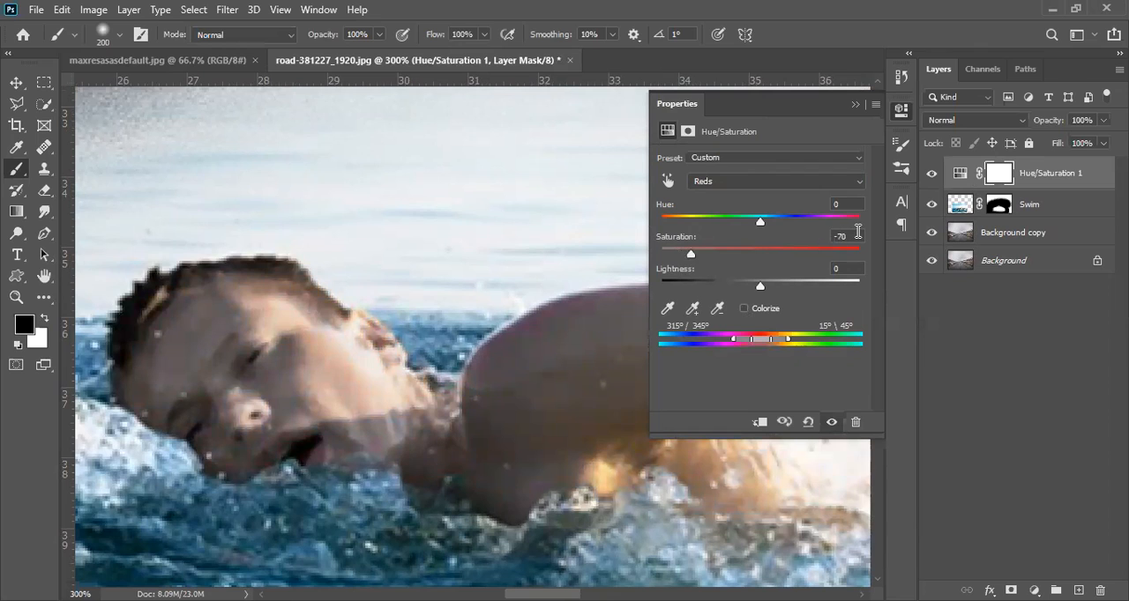
{"action": "left_click_drag", "start_coordinate": [691, 257], "coordinate": [776, 255]}
{"action": "left_click", "coordinate": [852, 233]}
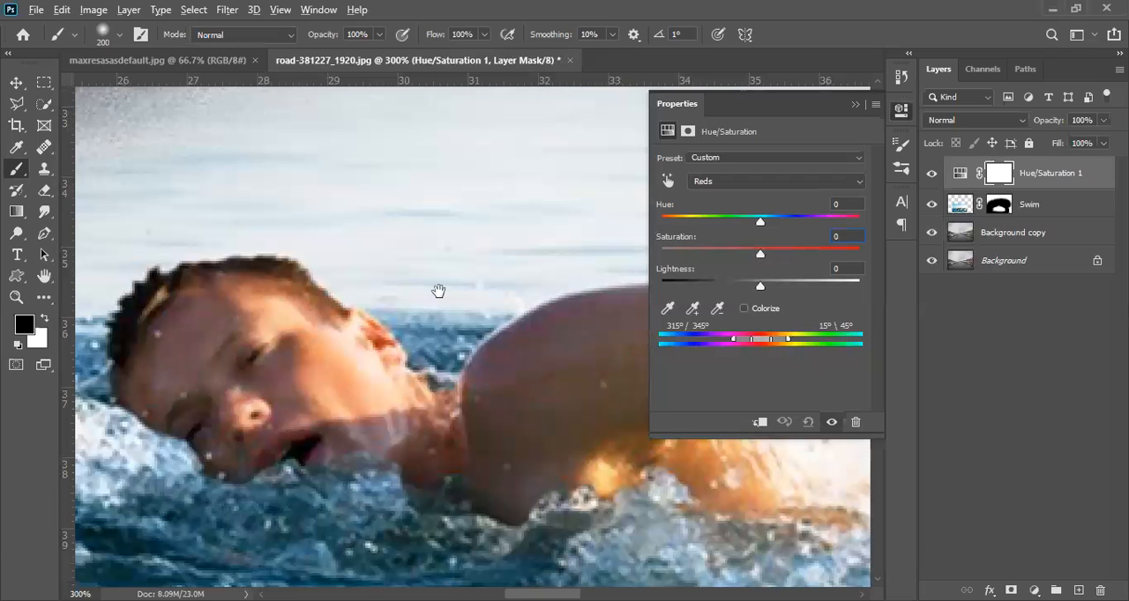
Step: Set the Blues saturation to -100 in the Hue/Saturation adjustment and check the water around the swimmer
{"action": "key", "text": "ctrl+minus"}
{"action": "left_click", "coordinate": [786, 181]}
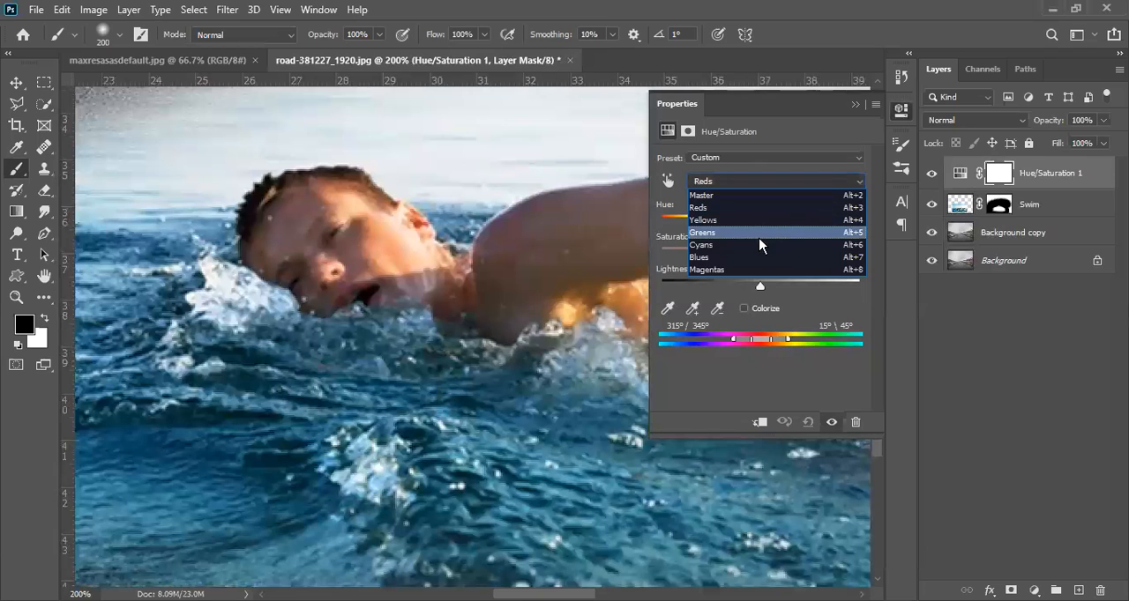
{"action": "left_click", "coordinate": [749, 259]}
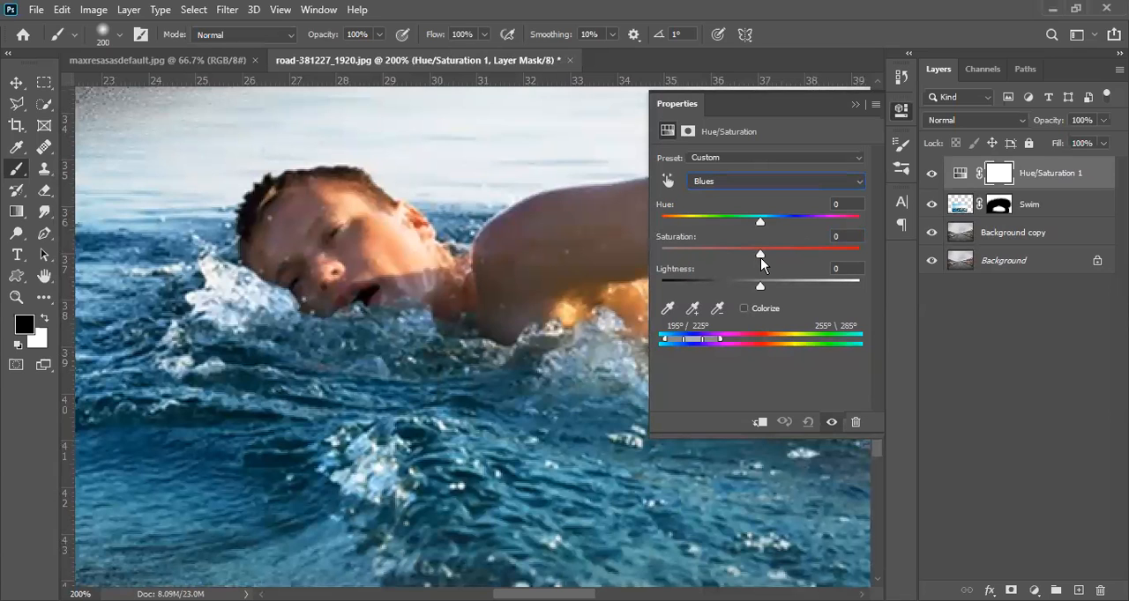
{"action": "left_click_drag", "start_coordinate": [760, 257], "coordinate": [645, 265]}
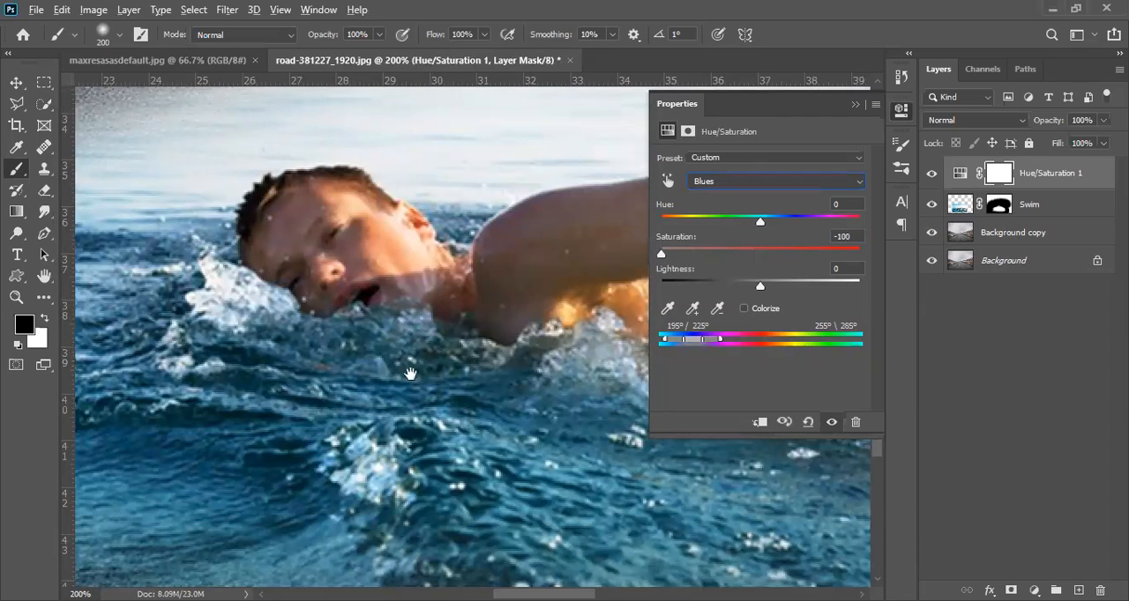
{"action": "scroll", "coordinate": [345, 408], "scroll_direction": "down", "scroll_amount": 1}
{"action": "mouse_move", "coordinate": [492, 338]}
{"action": "left_mouse_down"}
{"action": "mouse_move", "coordinate": [448, 395]}
{"action": "mouse_move", "coordinate": [480, 339]}
{"action": "left_mouse_up"}
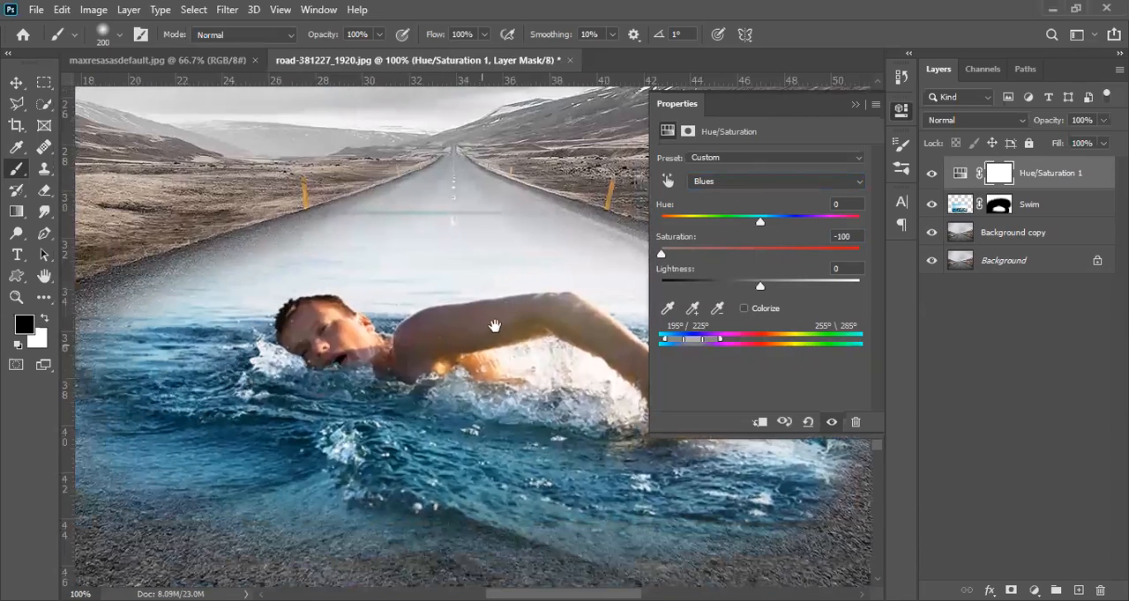
Step: Set the Cyans saturation to -100 in the Hue/Saturation adjustment and inspect the water around the swimmer
{"action": "left_click", "coordinate": [792, 188]}
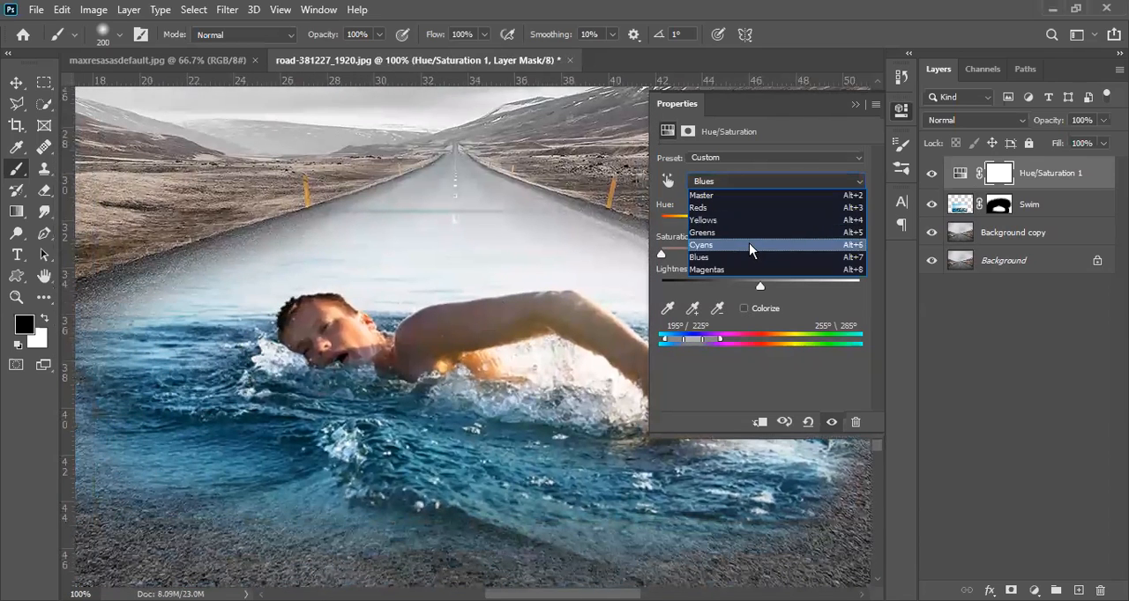
{"action": "left_click", "coordinate": [749, 243]}
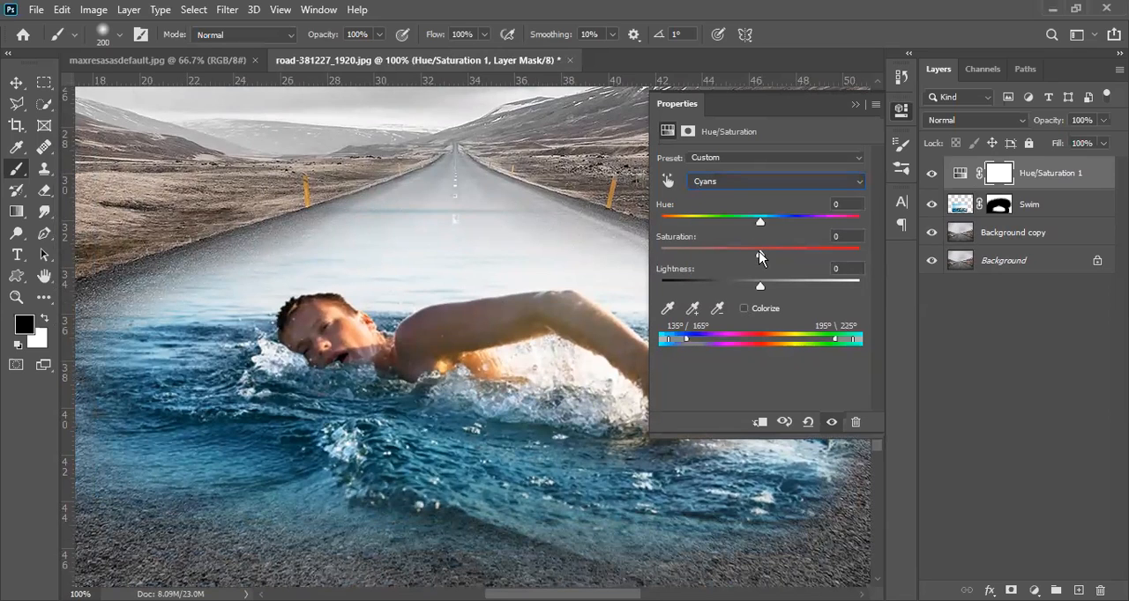
{"action": "left_click_drag", "start_coordinate": [761, 256], "coordinate": [665, 265]}
{"action": "key", "text": "space"}
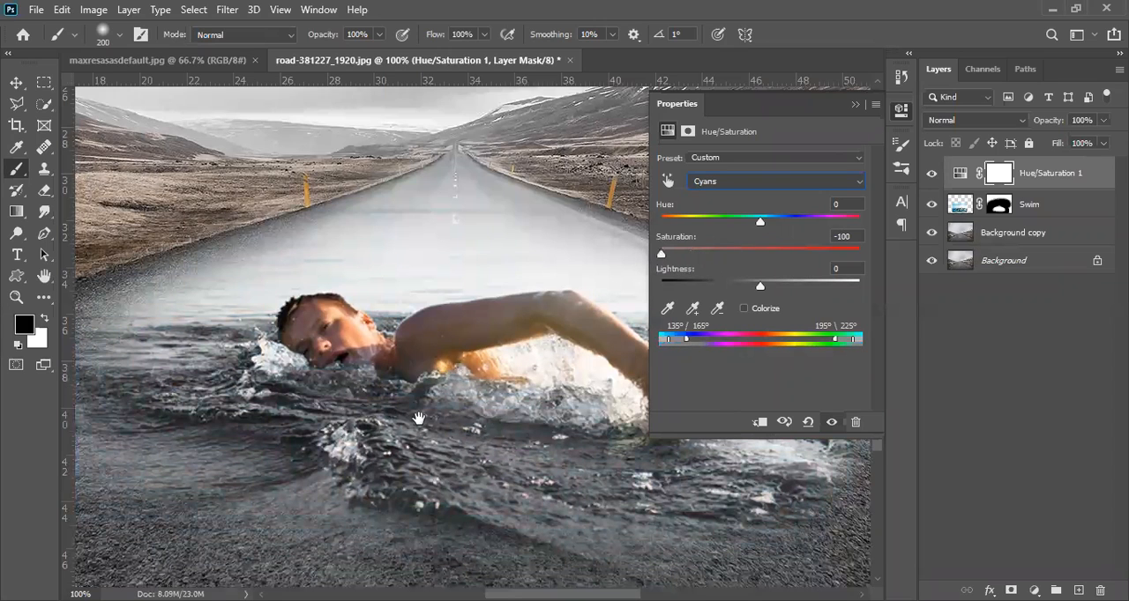
{"action": "left_click", "coordinate": [421, 459], "text": "alt"}
{"action": "left_click", "coordinate": [470, 469], "text": "alt"}
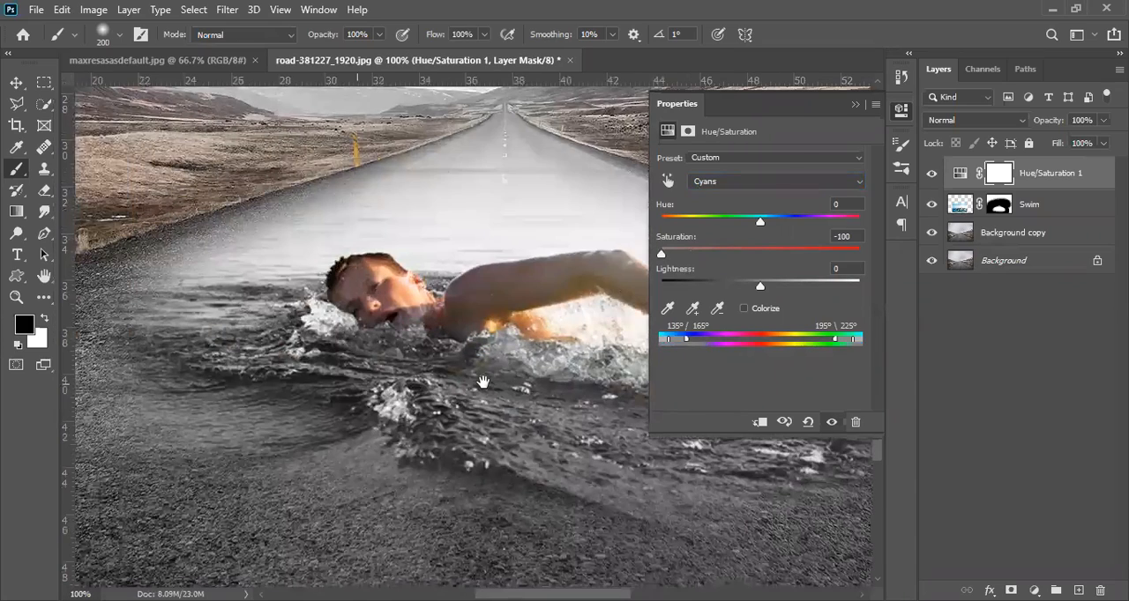
{"action": "key", "text": "ctrl+1"}
{"action": "left_click_drag", "start_coordinate": [237, 440], "coordinate": [264, 446]}
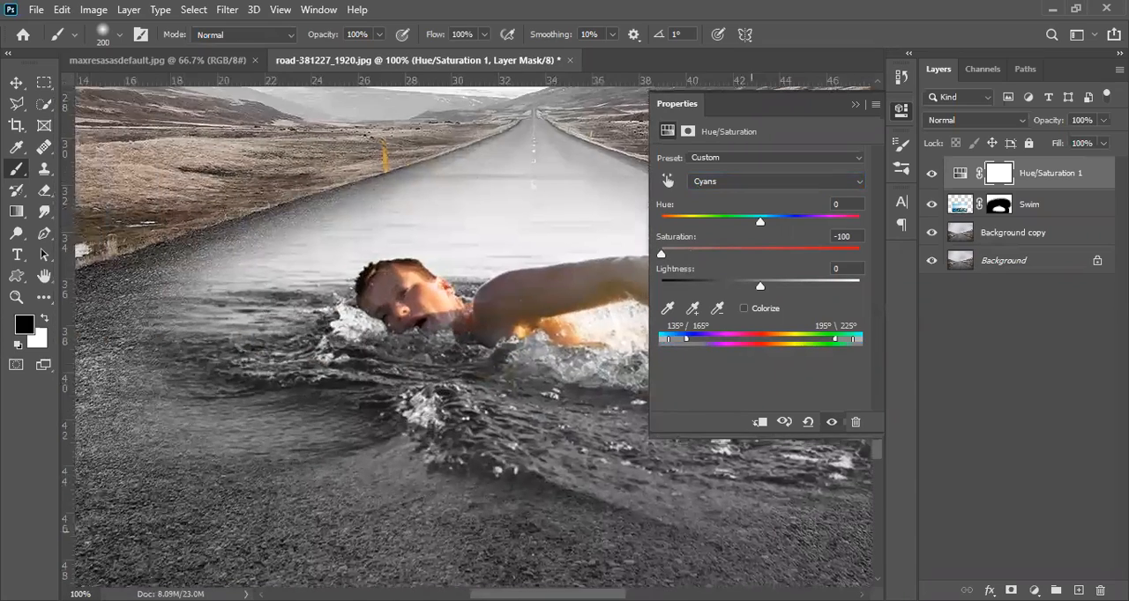
Step: Darken the Cyans range of the Hue/Saturation adjustment by setting its lightness to -36
{"action": "left_click", "coordinate": [758, 283]}
{"action": "left_click", "coordinate": [746, 284]}
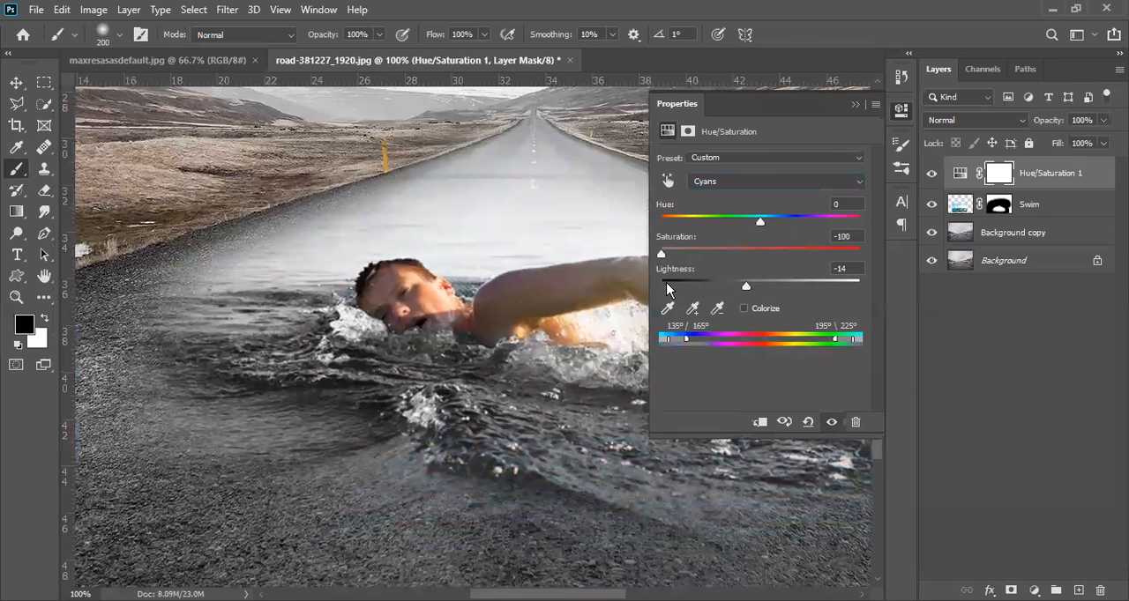
{"action": "left_click_drag", "start_coordinate": [749, 285], "coordinate": [721, 289]}
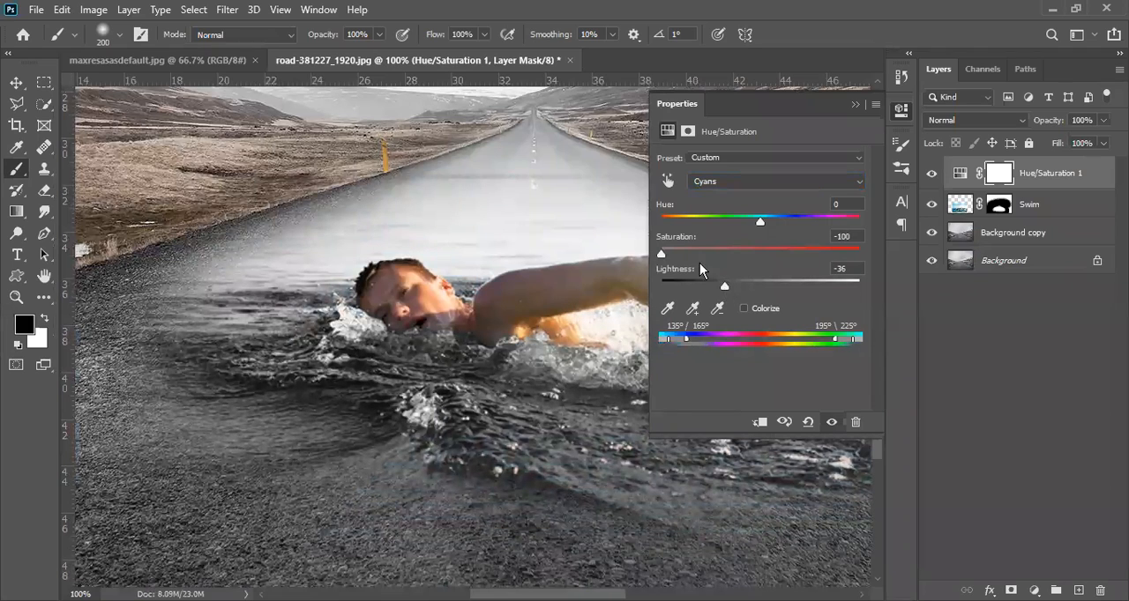
Step: Try a Blues lightness of -37 in the Hue/Saturation adjustment, replace that value, and collapse the adjustment's properties
{"action": "left_click", "coordinate": [738, 182]}
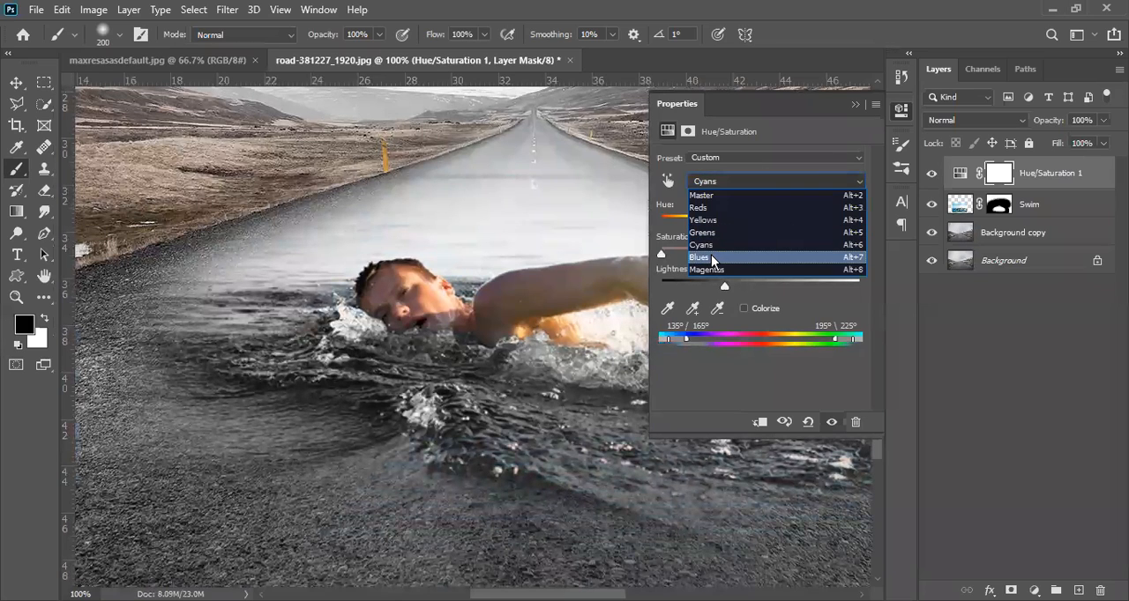
{"action": "left_click", "coordinate": [716, 254]}
{"action": "left_click_drag", "start_coordinate": [763, 287], "coordinate": [724, 290]}
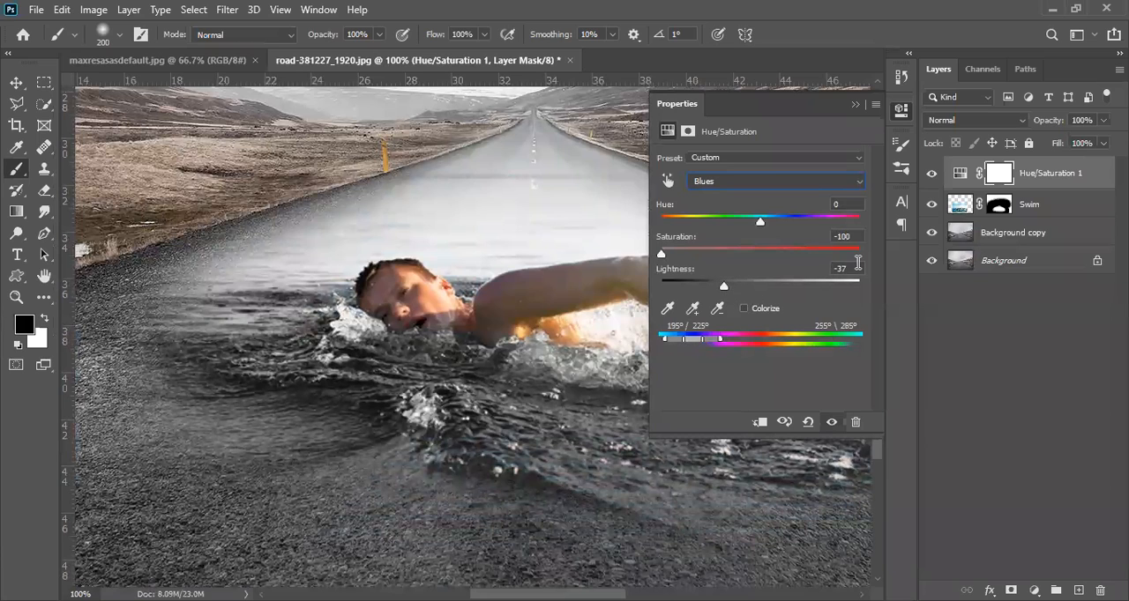
{"action": "type", "text": "-1"}
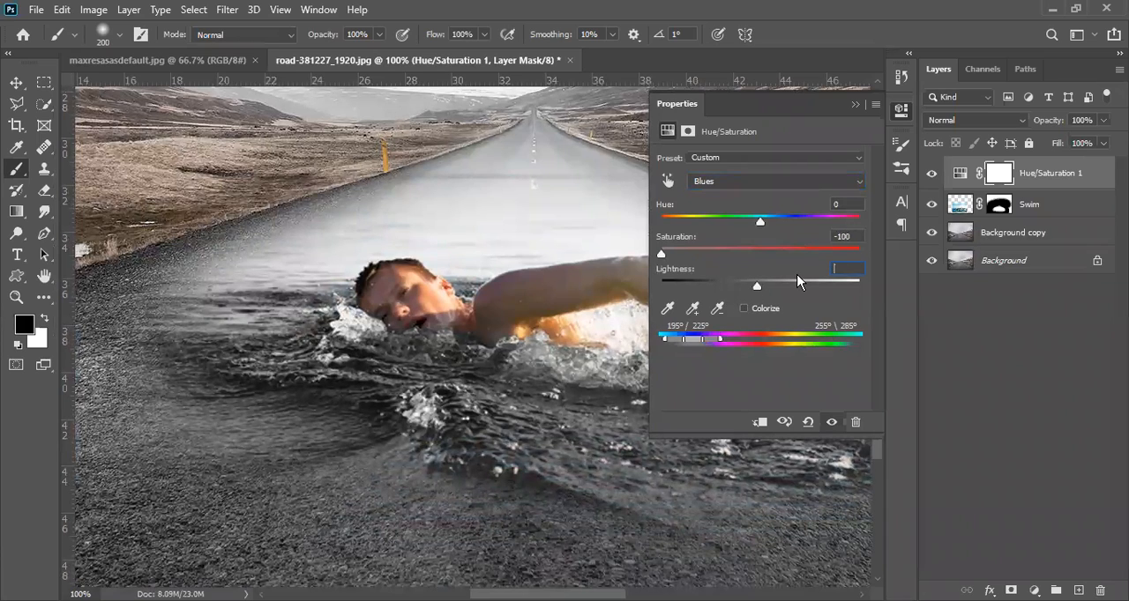
{"action": "type", "text": "0"}
{"action": "left_click", "coordinate": [902, 116]}
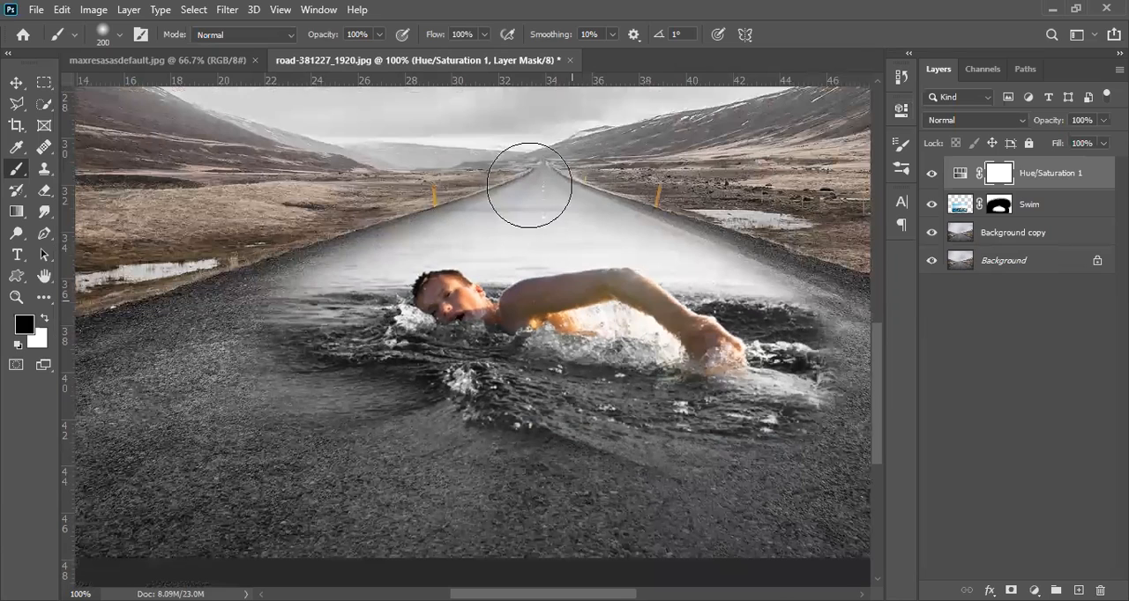
Step: Hide and show the Swim layer again to compare the composite with the empty road
{"action": "key", "text": "ctrl+minus"}
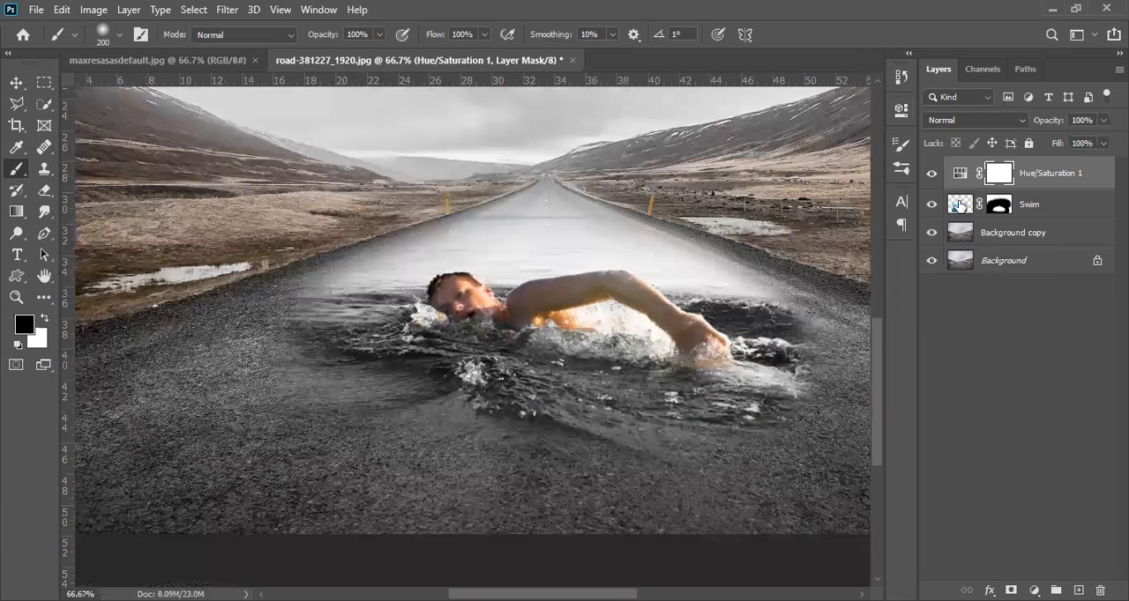
{"action": "left_click", "coordinate": [932, 204]}
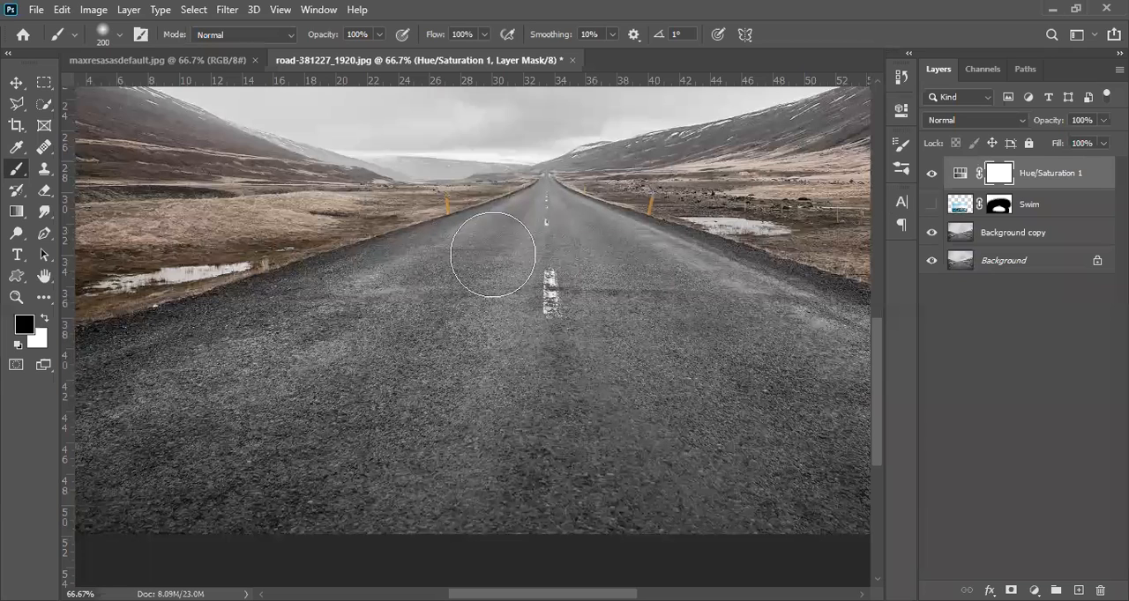
{"action": "left_click", "coordinate": [933, 208]}
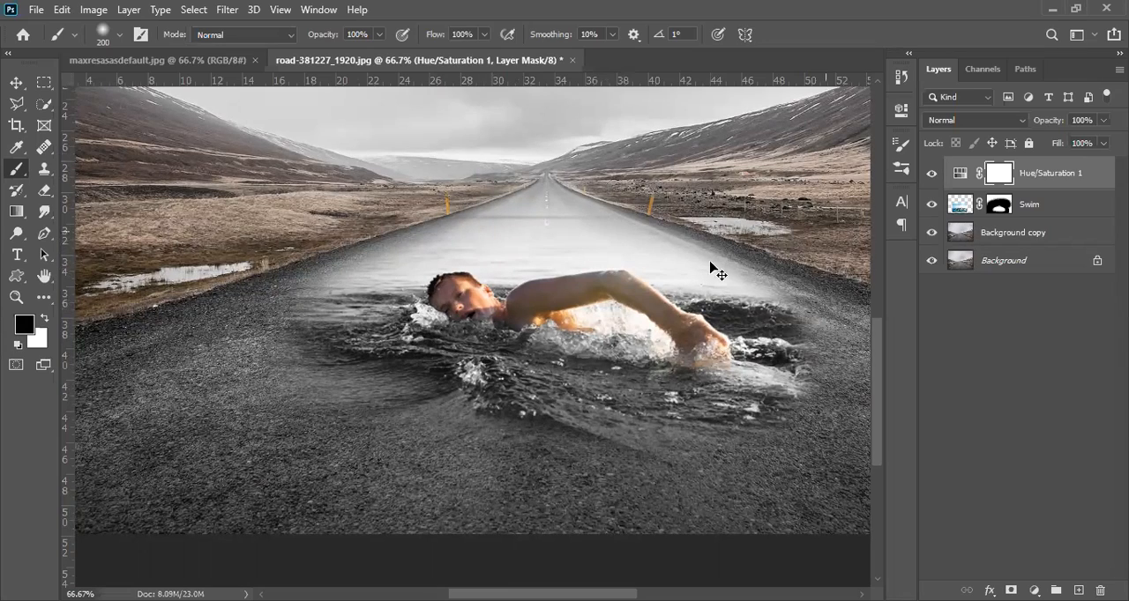
Step: Try masking out the white haze on the road above the swimmer in the Swim layer's mask, and undo it
{"action": "left_click", "coordinate": [683, 283]}
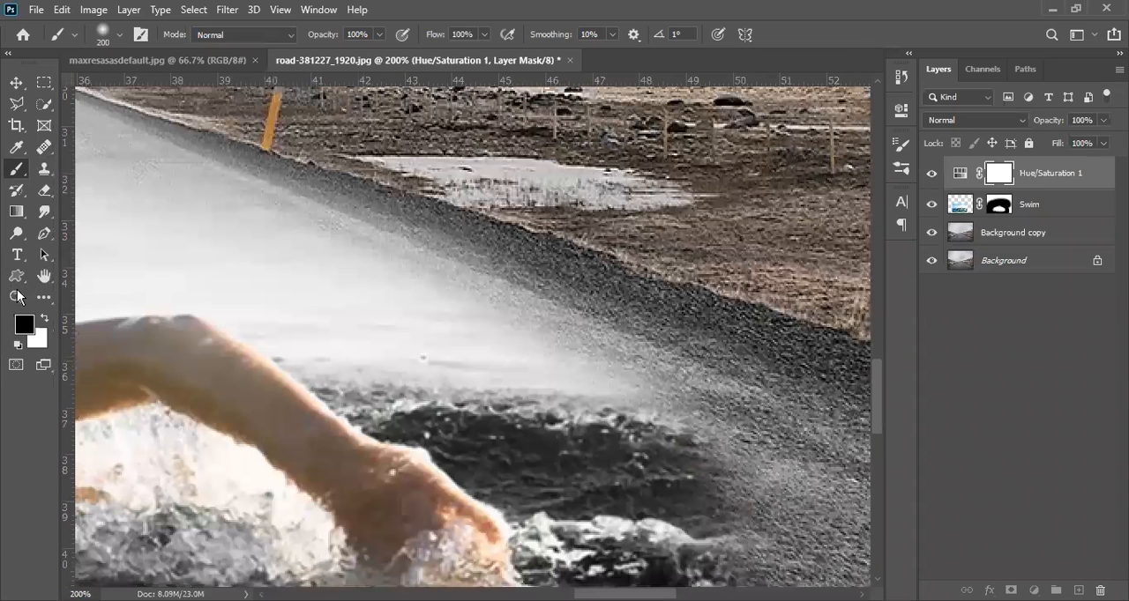
{"action": "key", "text": "alt+bracketleft"}
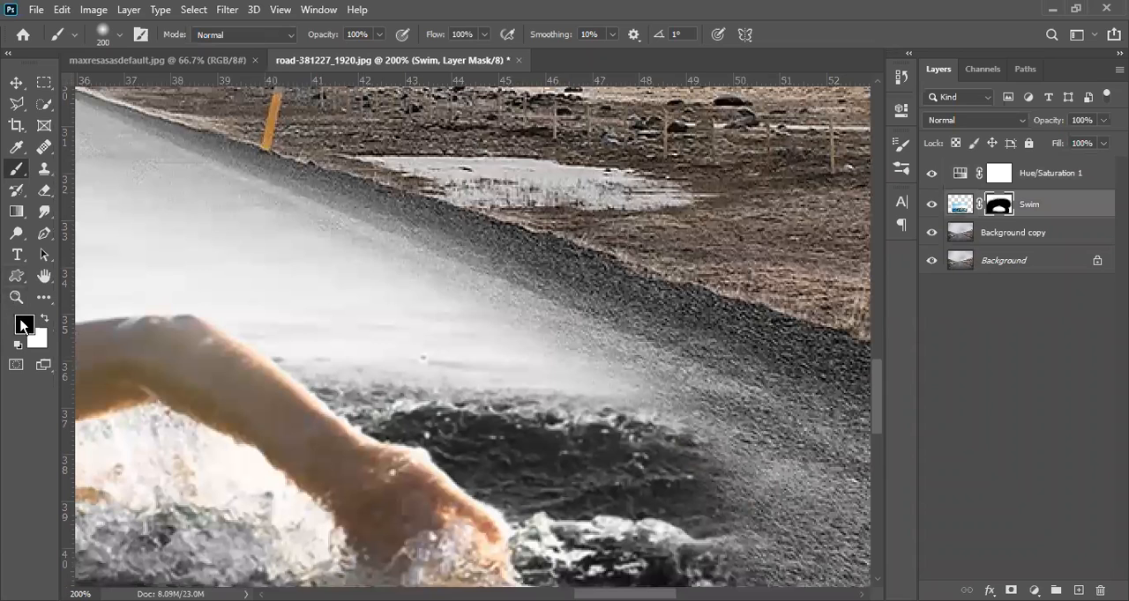
{"action": "left_click", "coordinate": [578, 214], "text": "alt"}
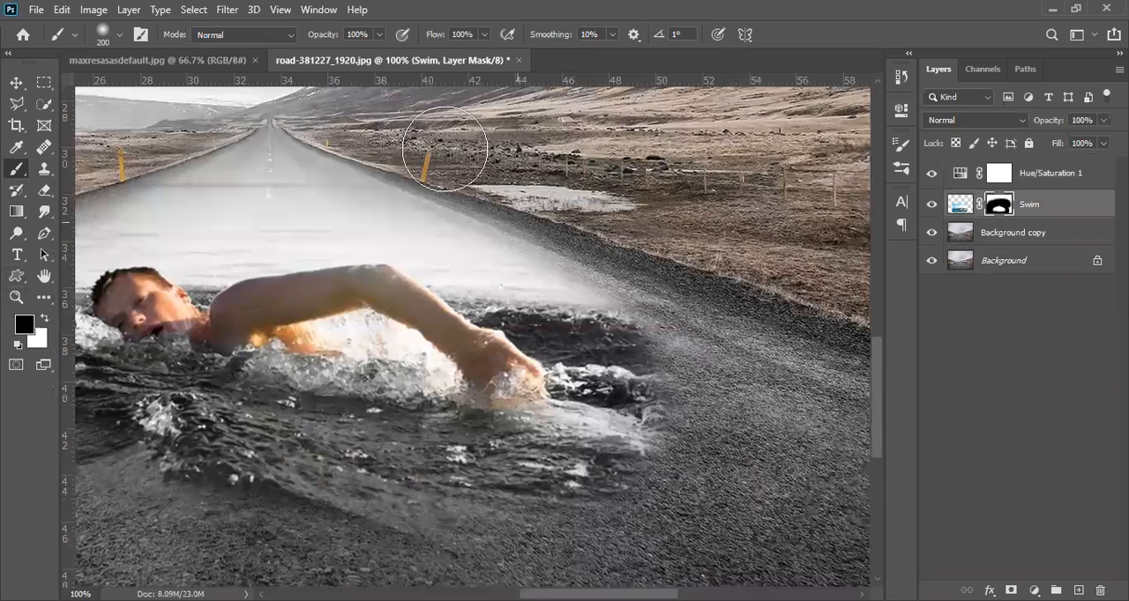
{"action": "key", "text": "ctrl+minus"}
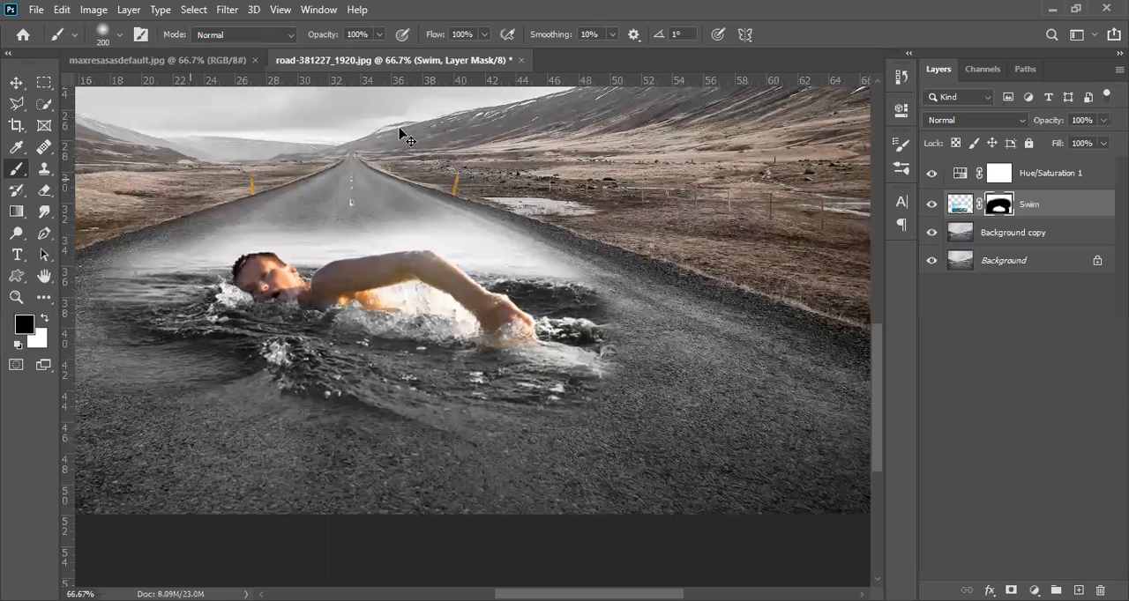
{"action": "key", "text": "ctrl+z"}
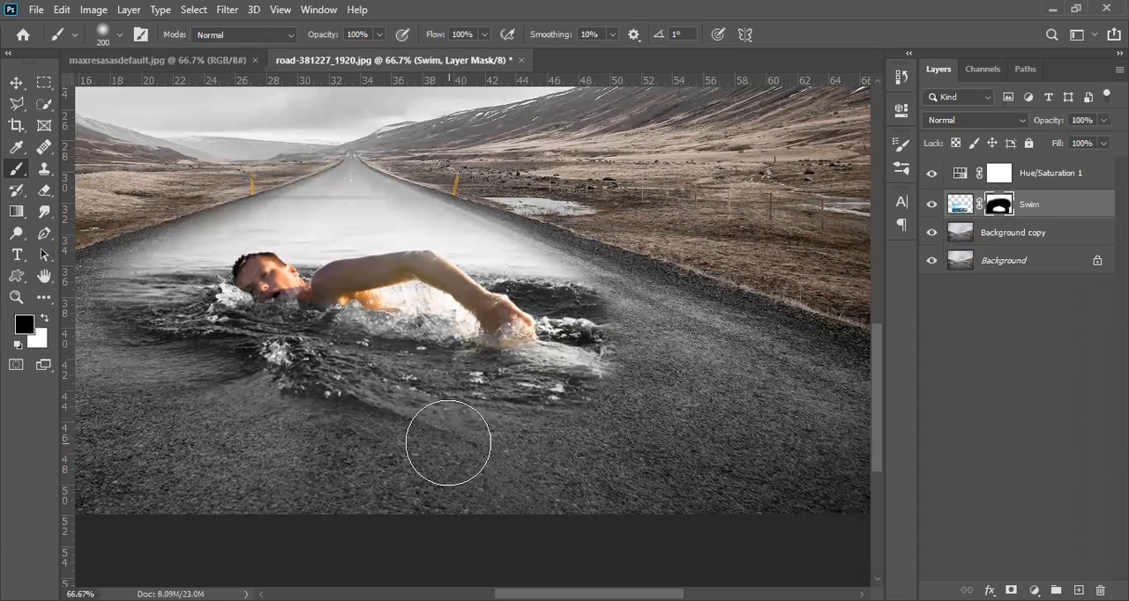
Step: Erase the white haze on the road above the swimmer from the Swim layer's image with the 200 px Eraser at 30% opacity
{"action": "left_click", "coordinate": [443, 411], "text": "alt"}
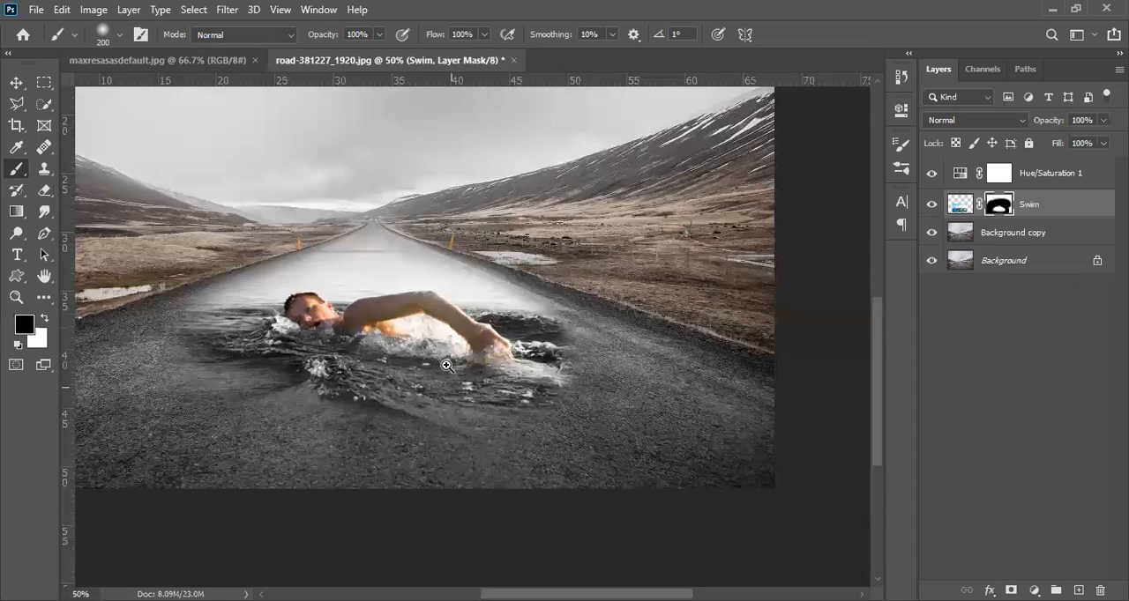
{"action": "left_click", "coordinate": [417, 307], "text": "ctrl"}
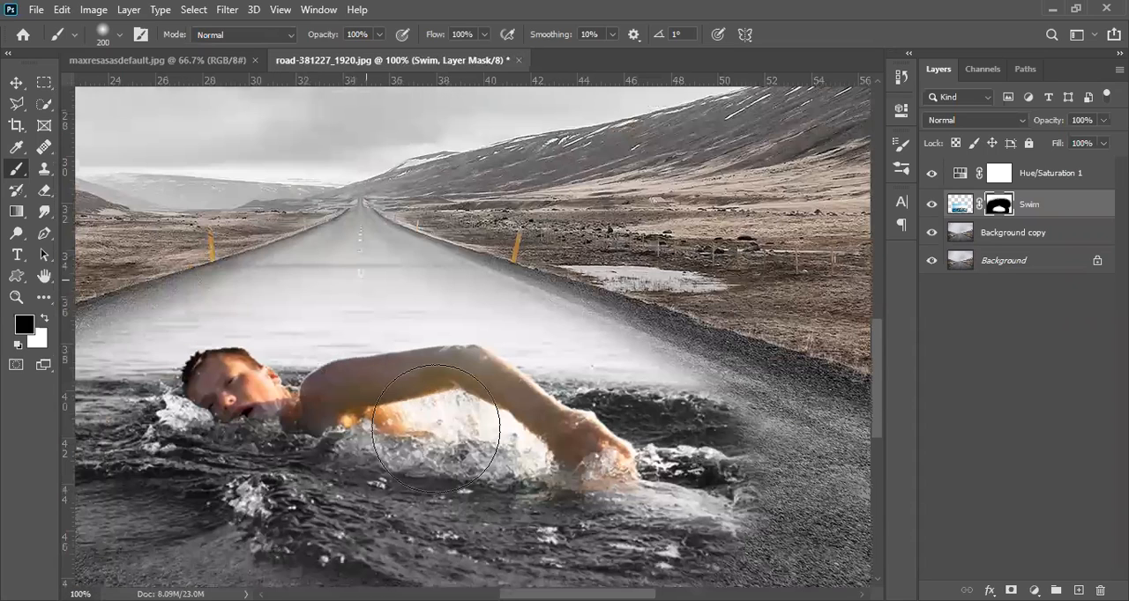
{"action": "left_click_drag", "start_coordinate": [245, 278], "coordinate": [285, 358]}
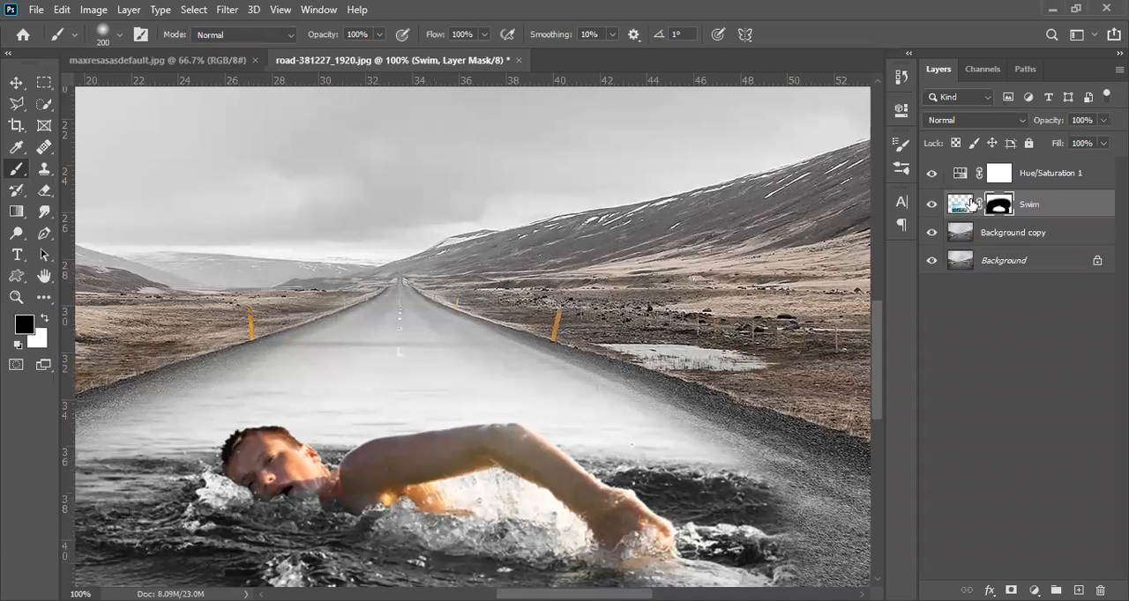
{"action": "left_click", "coordinate": [964, 208]}
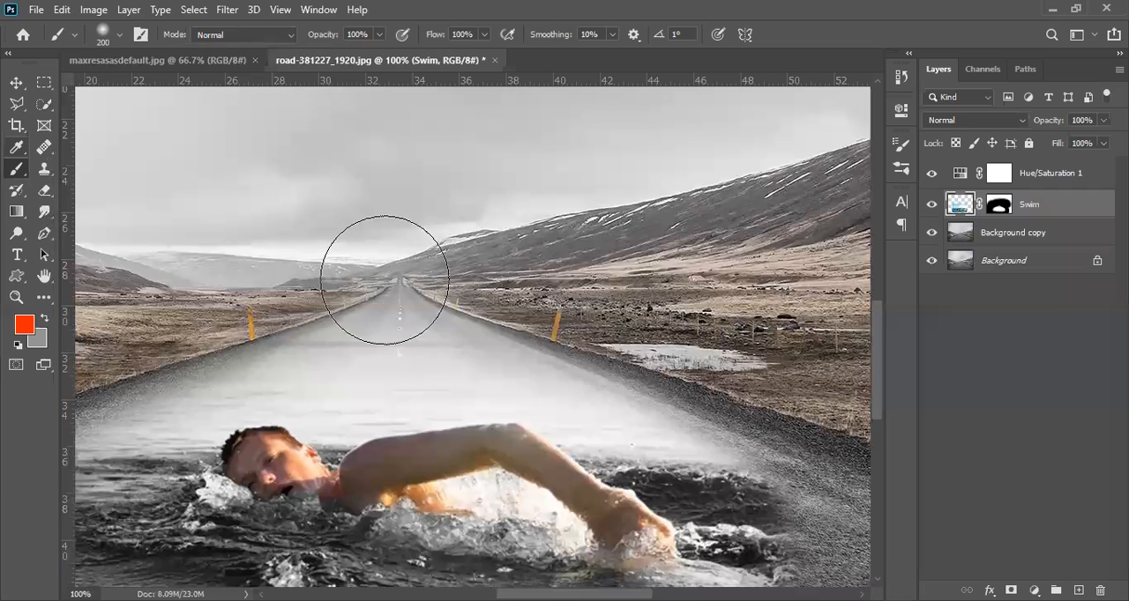
{"action": "key", "text": "e"}
{"action": "left_click_drag", "start_coordinate": [341, 317], "coordinate": [373, 328]}
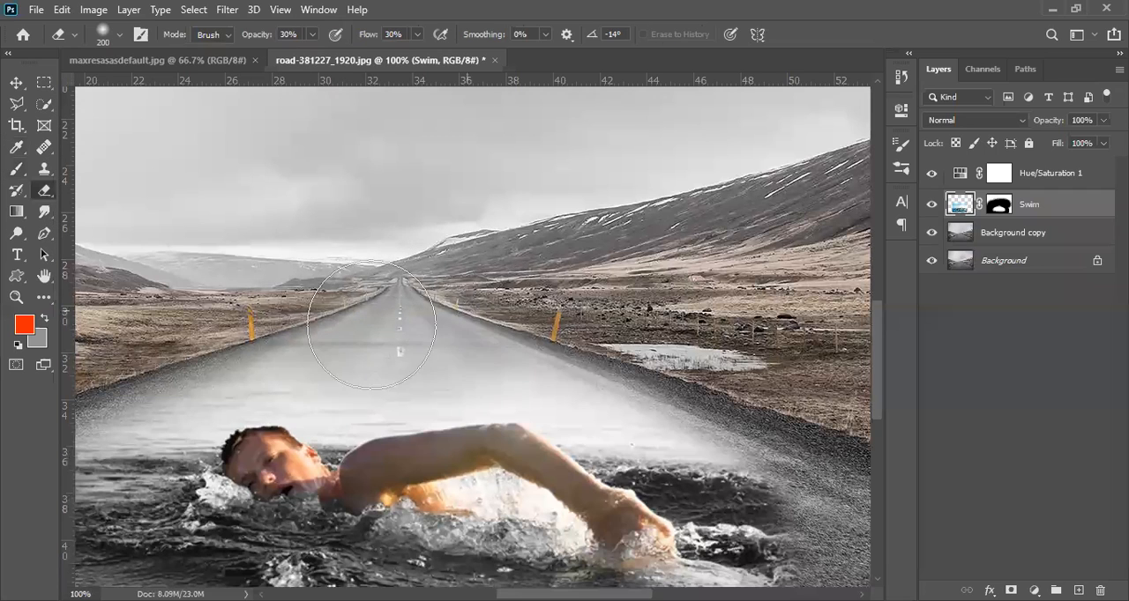
{"action": "mouse_move", "coordinate": [646, 388]}
{"action": "left_mouse_down"}
{"action": "mouse_move", "coordinate": [566, 353]}
{"action": "mouse_move", "coordinate": [527, 350]}
{"action": "left_mouse_up"}
{"action": "left_click_drag", "start_coordinate": [340, 365], "coordinate": [132, 348]}
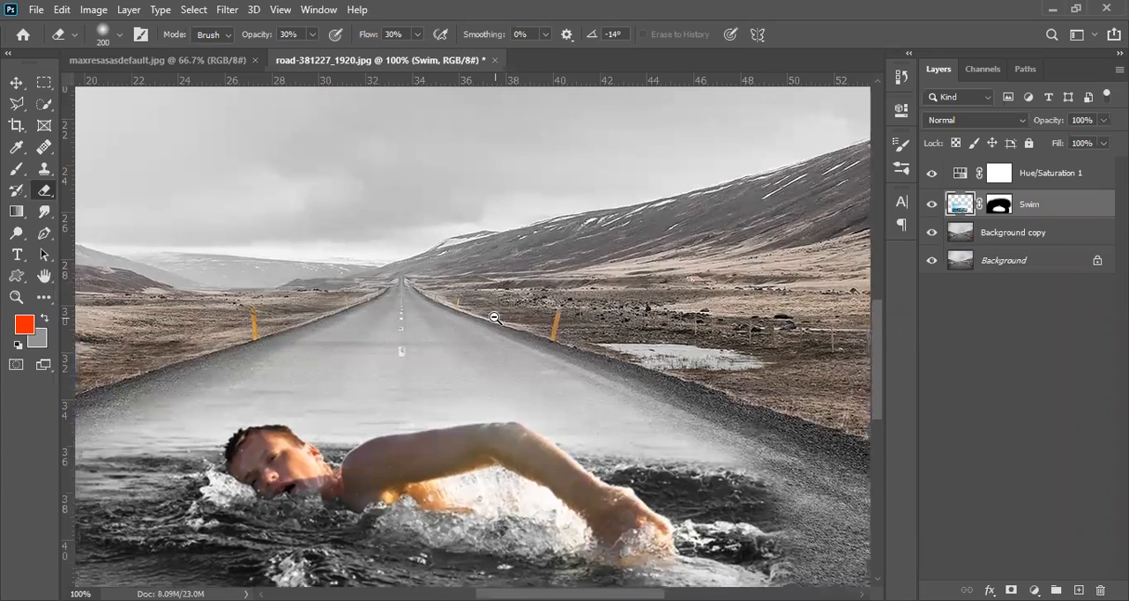
{"action": "key", "text": "ctrl+minus"}
{"action": "key", "text": "ctrl+minus"}
{"action": "key", "text": "ctrl+minus"}
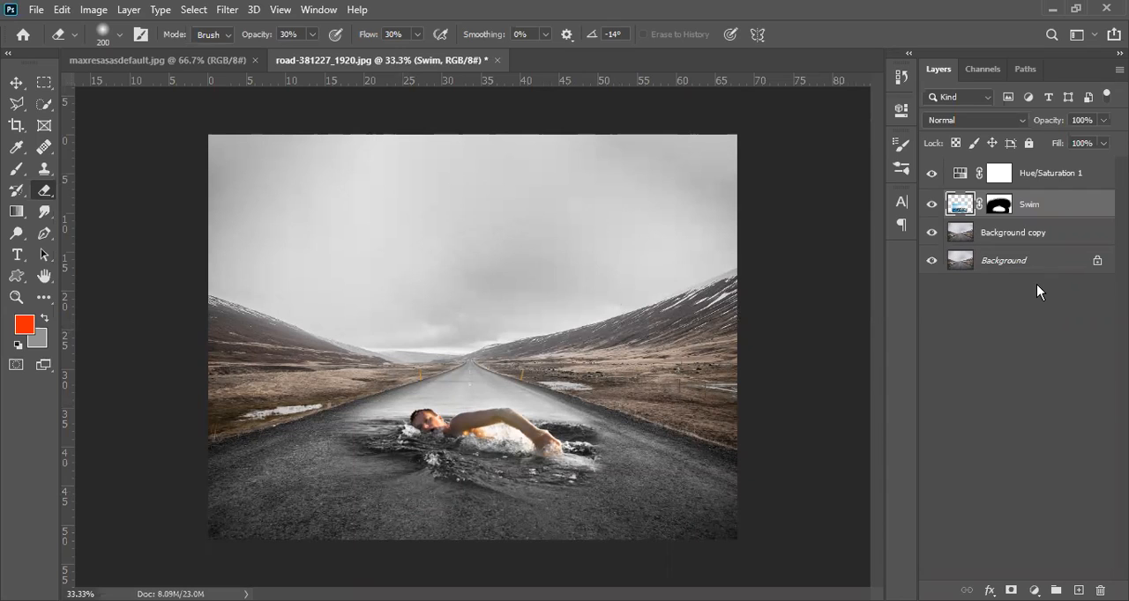
Step: Delete the Background copy layer beneath the Swim layer
{"action": "left_click", "coordinate": [1040, 234]}
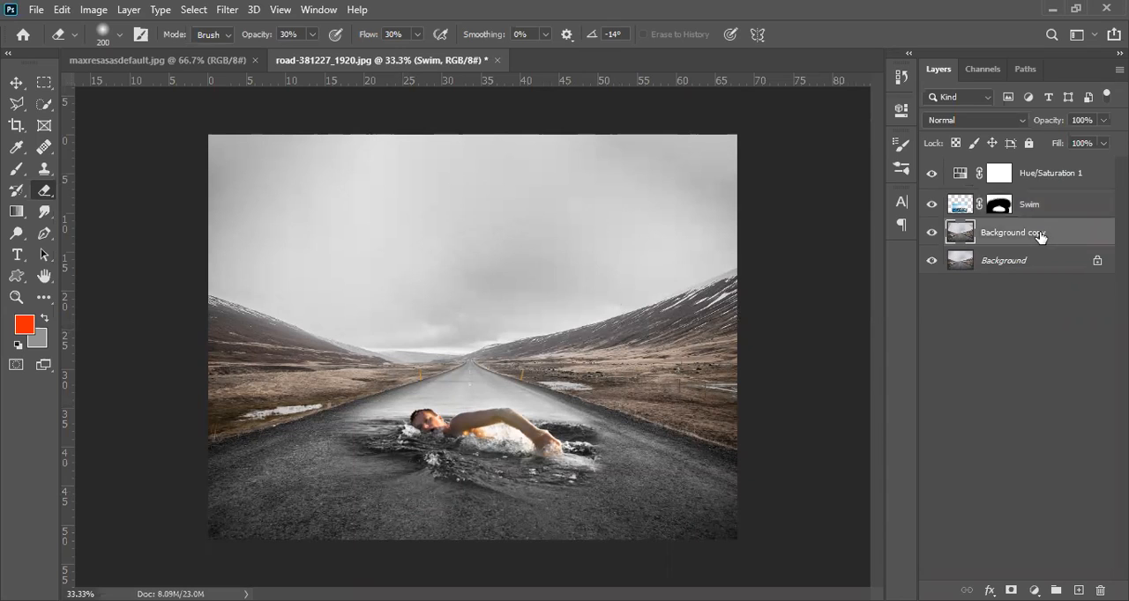
{"action": "left_click", "coordinate": [1044, 215]}
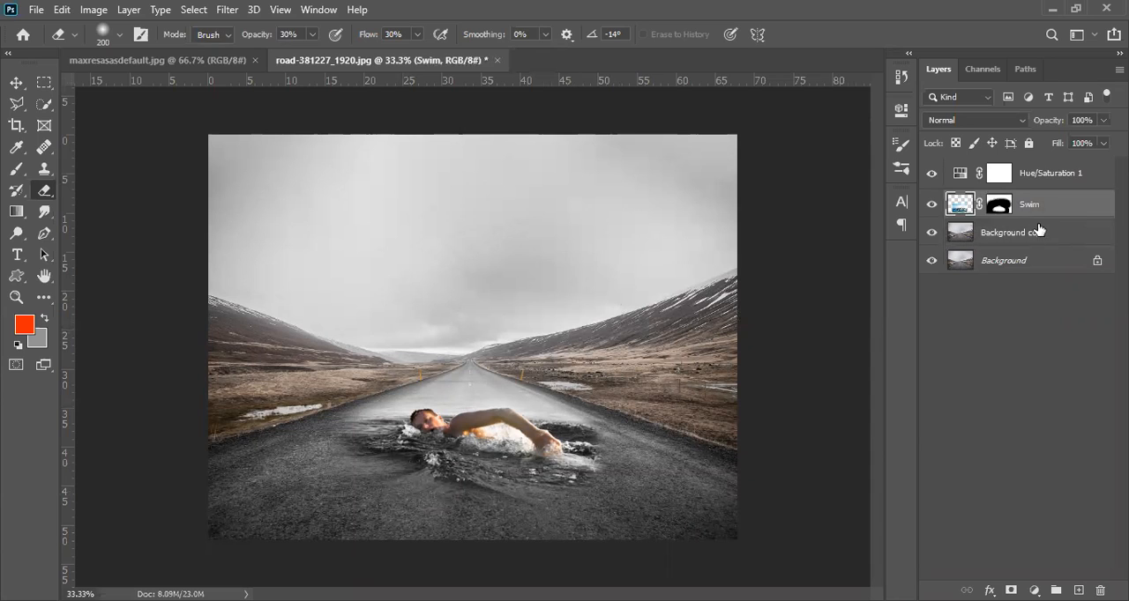
{"action": "left_click", "coordinate": [1013, 244]}
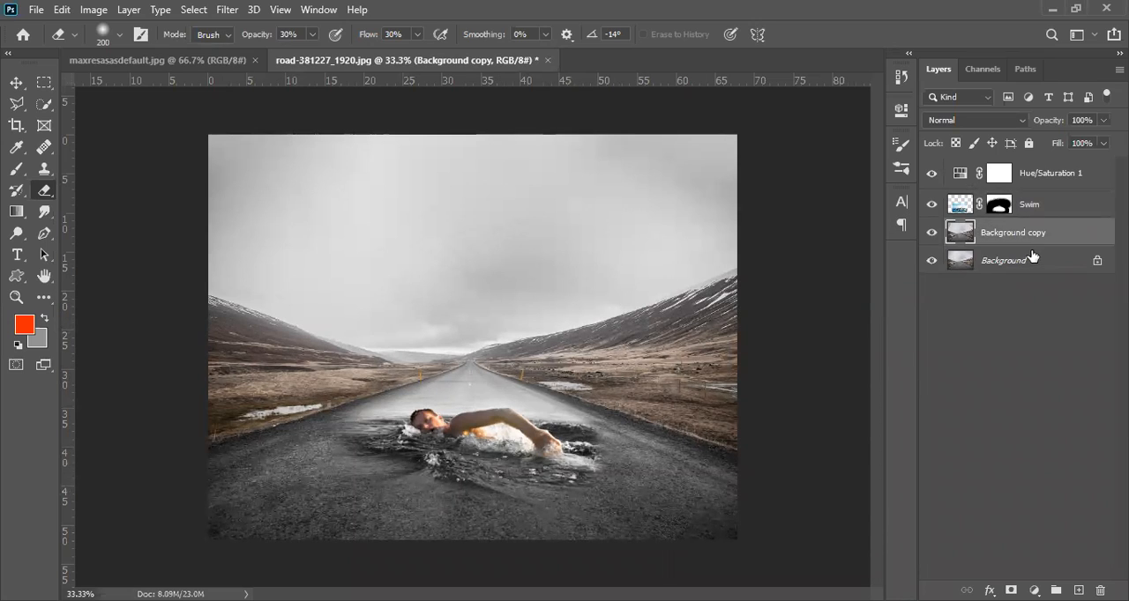
{"action": "key", "text": "Delete"}
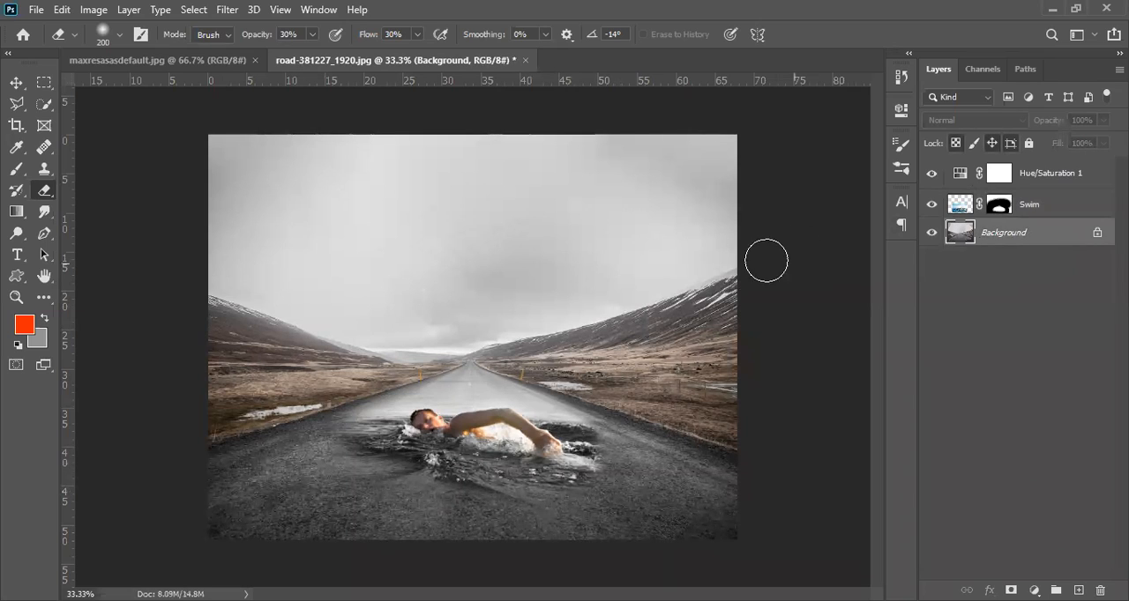
Step: Unlock the Background as a normal layer named Layer 0 and convert it to a smart object
{"action": "double_click", "coordinate": [1062, 235]}
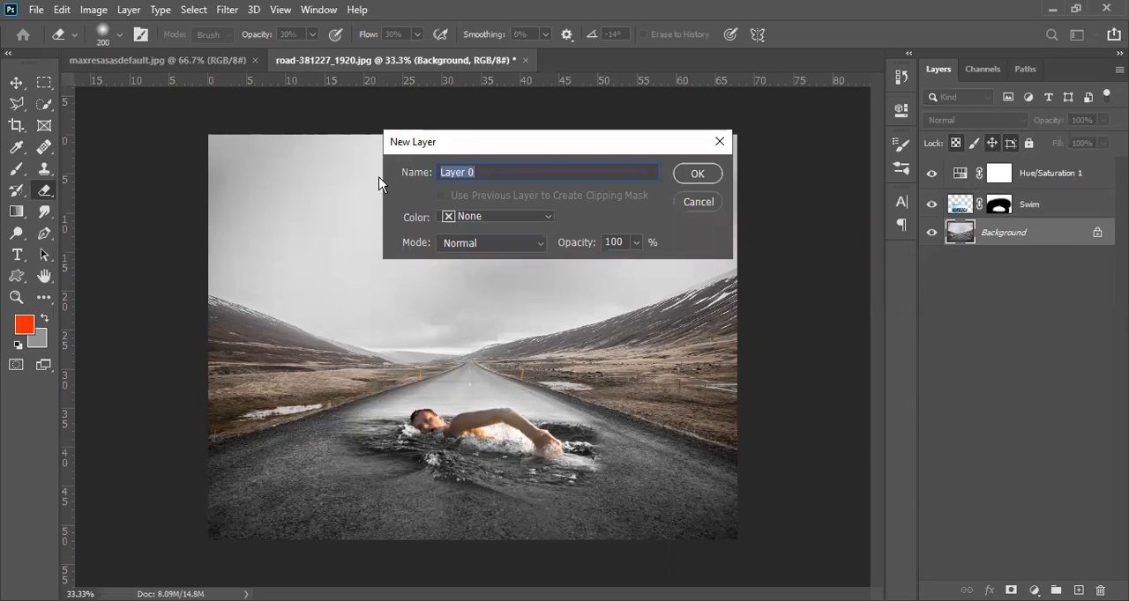
{"action": "left_click", "coordinate": [697, 176]}
{"action": "right_click", "coordinate": [1054, 235]}
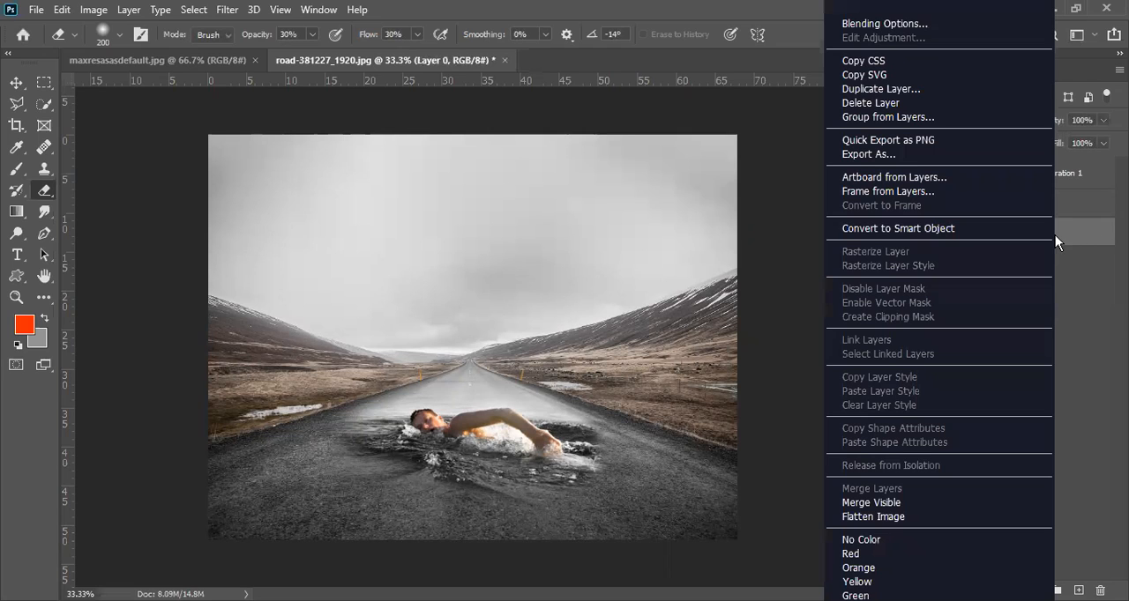
{"action": "left_click", "coordinate": [896, 230]}
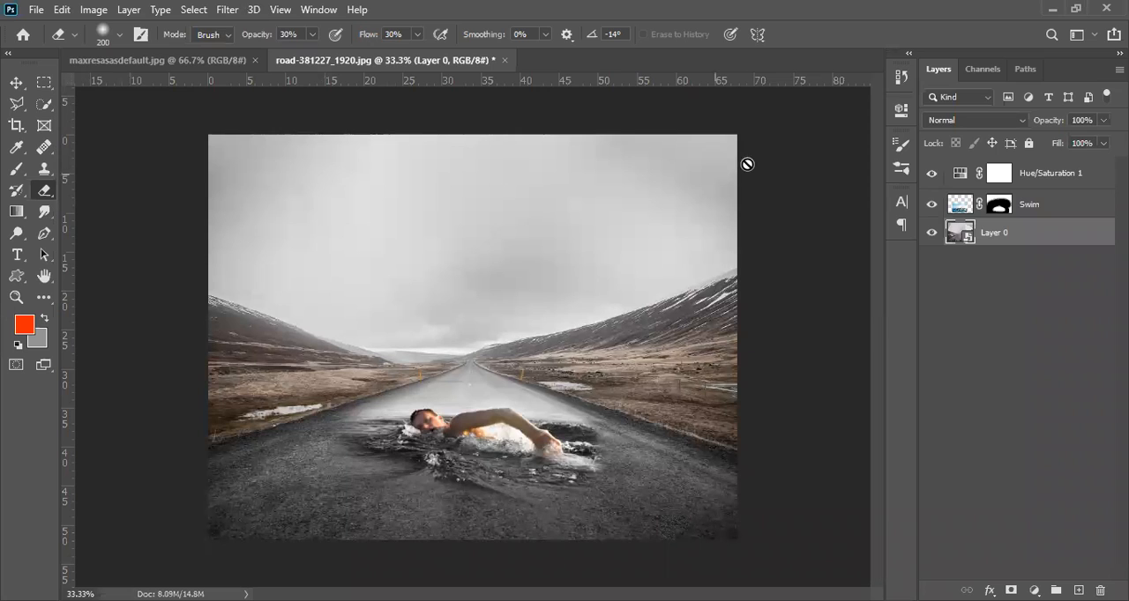
Step: Apply a Gaussian Blur smart filter with a radius of about 5.2 pixels to the Layer 0 road background
{"action": "left_click", "coordinate": [228, 10]}
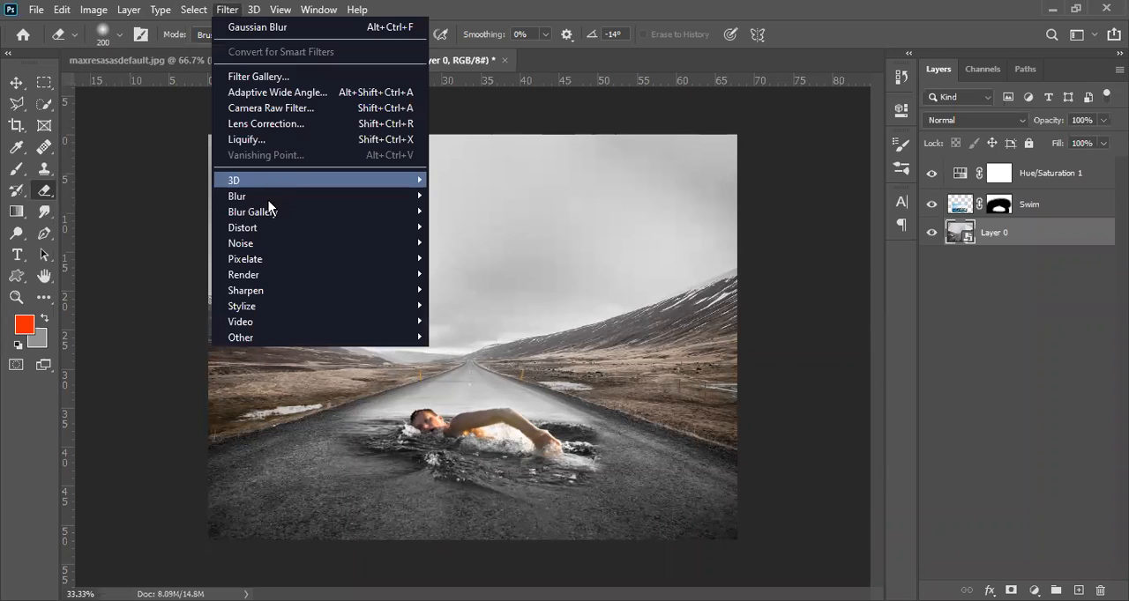
{"action": "left_click", "coordinate": [228, 12]}
{"action": "left_click", "coordinate": [228, 12]}
{"action": "mouse_move", "coordinate": [289, 200]}
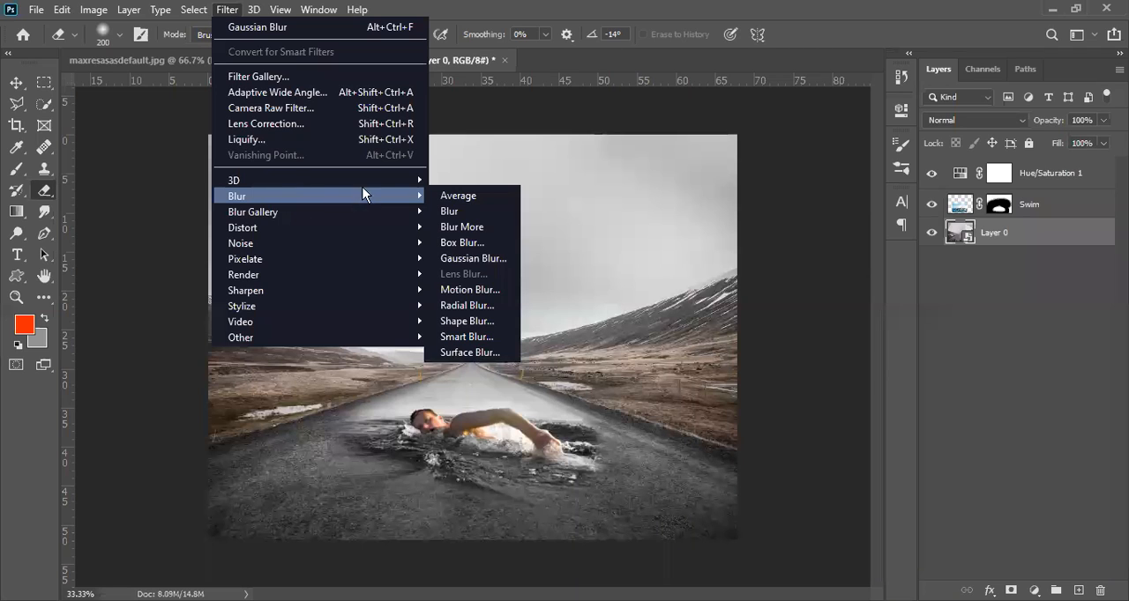
{"action": "left_click", "coordinate": [473, 258]}
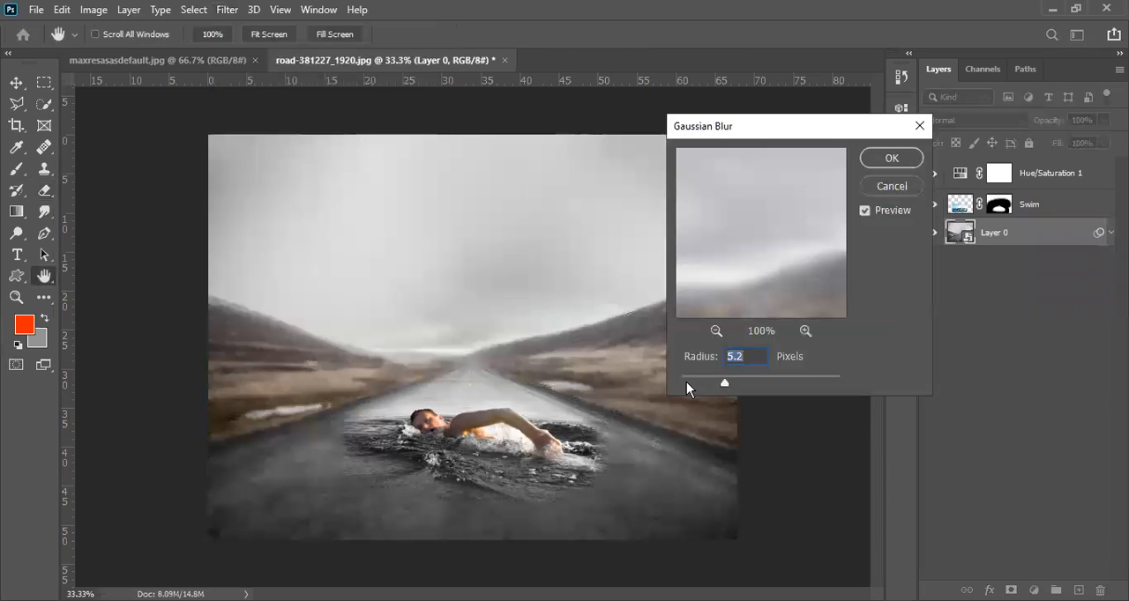
{"action": "left_click_drag", "start_coordinate": [728, 382], "coordinate": [724, 387]}
{"action": "left_click", "coordinate": [868, 160]}
{"action": "key", "text": "e"}
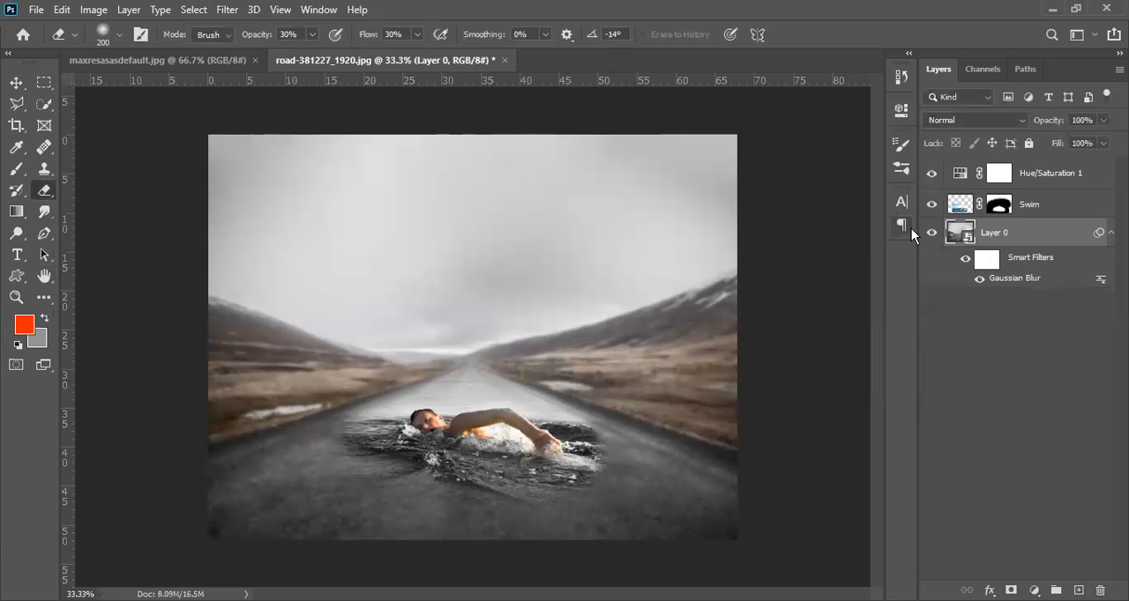
Step: Switch Layer 0's smart filters off and on to compare the sharp and blurred road
{"action": "left_click", "coordinate": [375, 496]}
{"action": "left_click", "coordinate": [374, 460]}
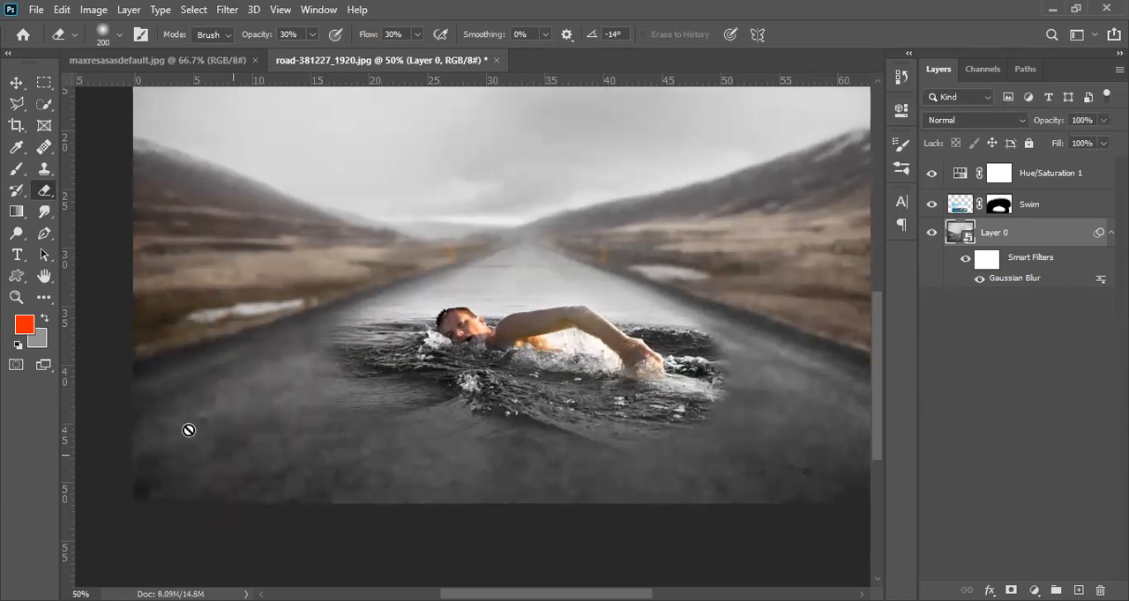
{"action": "left_click", "coordinate": [987, 261]}
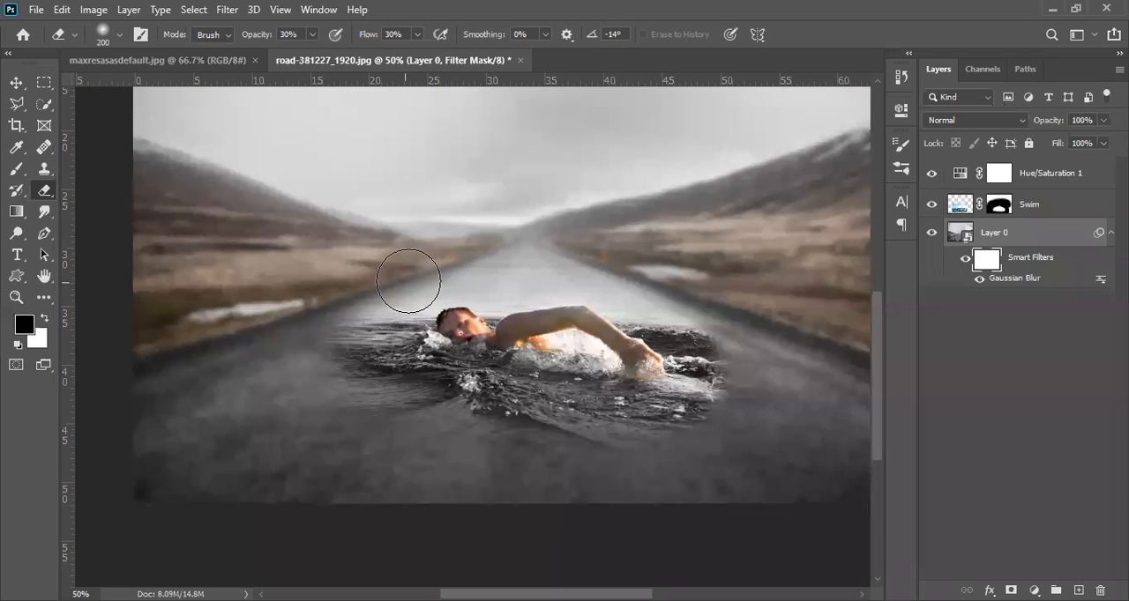
{"action": "left_click", "coordinate": [964, 262]}
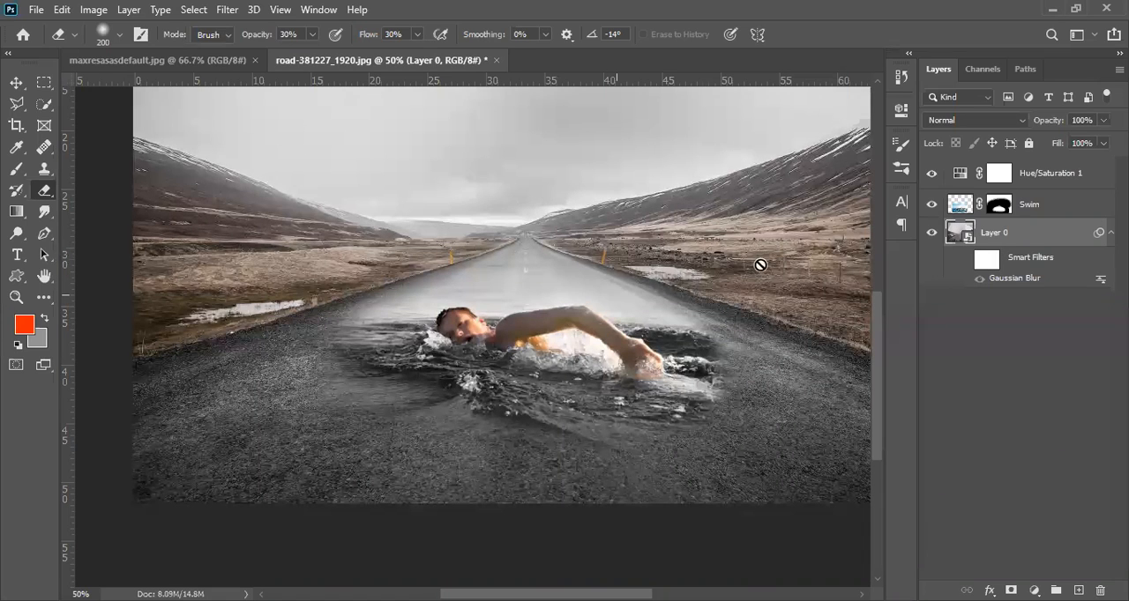
{"action": "left_click", "coordinate": [966, 259]}
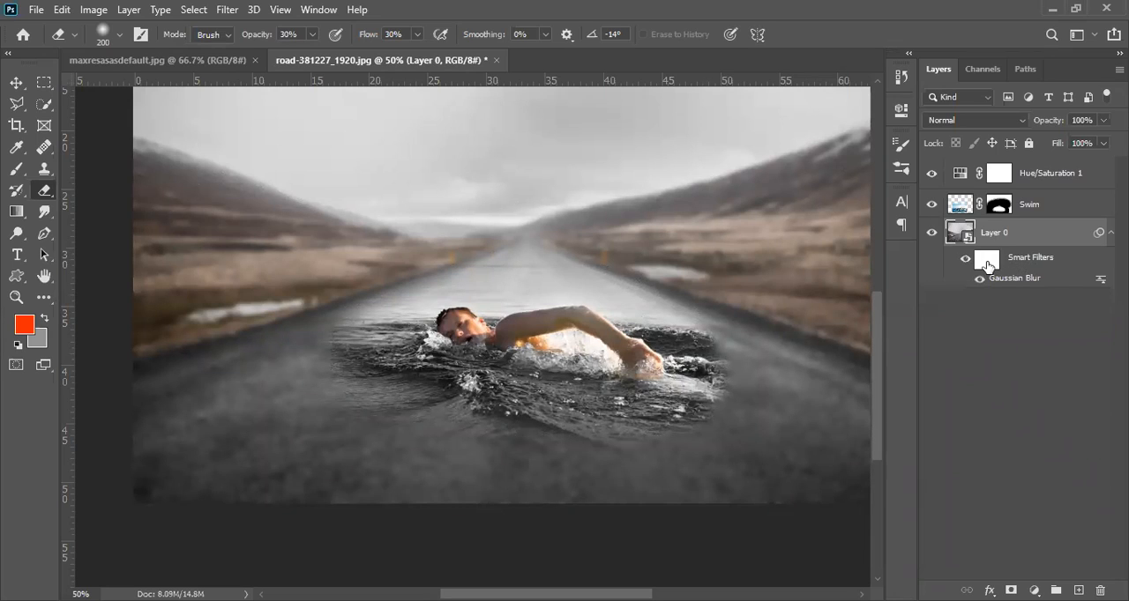
Step: Paint black on Layer 0's Smart Filters mask across the foreground road with an 800 px brush at 100% opacity to remove the blur there
{"action": "left_click", "coordinate": [987, 262]}
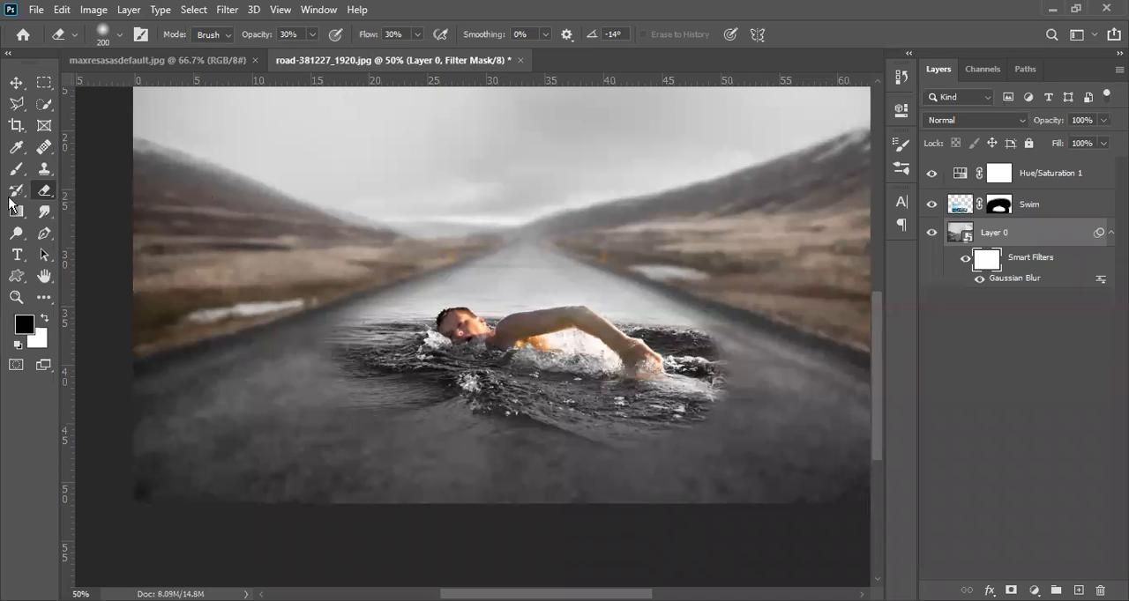
{"action": "left_click", "coordinate": [15, 170]}
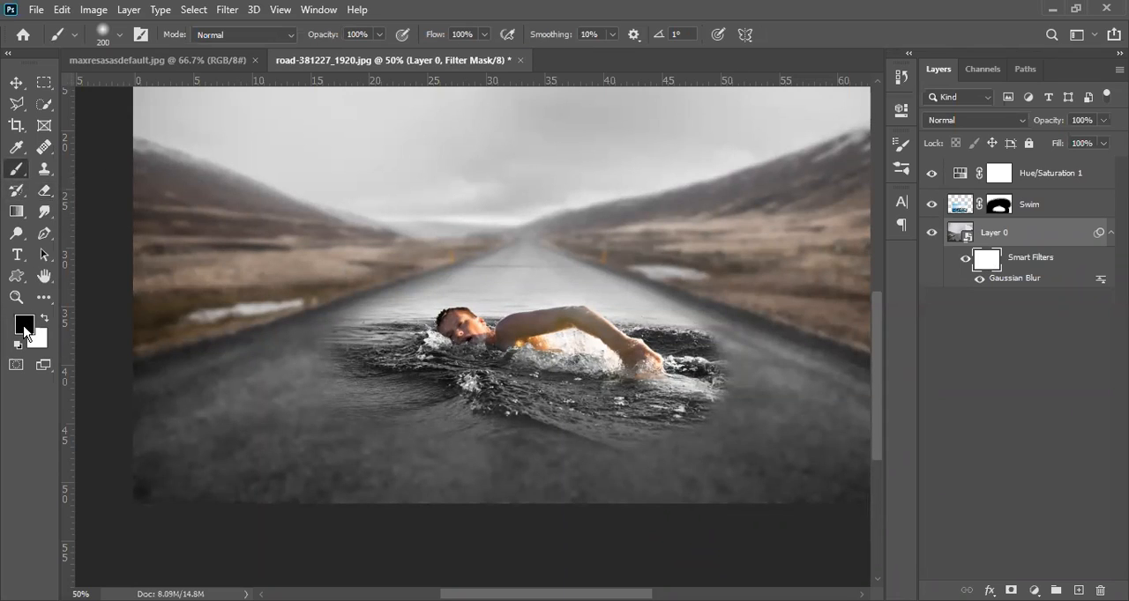
{"action": "left_click", "coordinate": [365, 395], "text": "alt"}
{"action": "left_click", "coordinate": [439, 431], "text": "alt"}
{"action": "left_click", "coordinate": [439, 430], "text": "alt"}
{"action": "left_click", "coordinate": [446, 416], "text": "alt"}
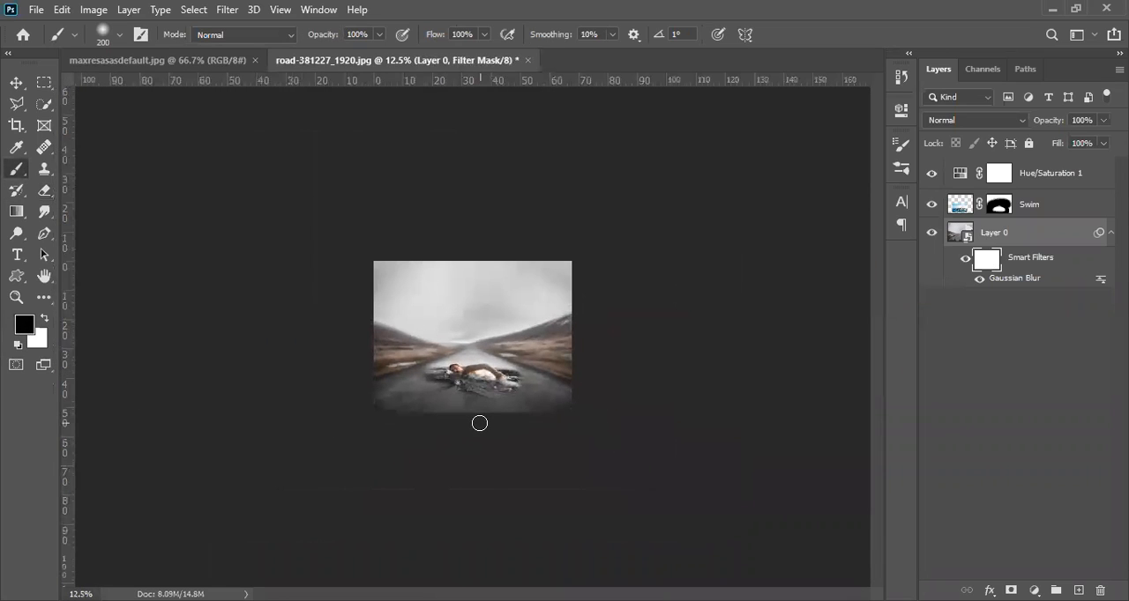
{"action": "key", "text": "bracketright"}
{"action": "key", "text": "bracketright"}
{"action": "key", "text": "bracketright"}
{"action": "key", "text": "bracketright"}
{"action": "key", "text": "bracketright"}
{"action": "key", "text": "bracketright"}
{"action": "key", "text": "bracketright"}
{"action": "left_click_drag", "start_coordinate": [383, 411], "coordinate": [672, 401]}
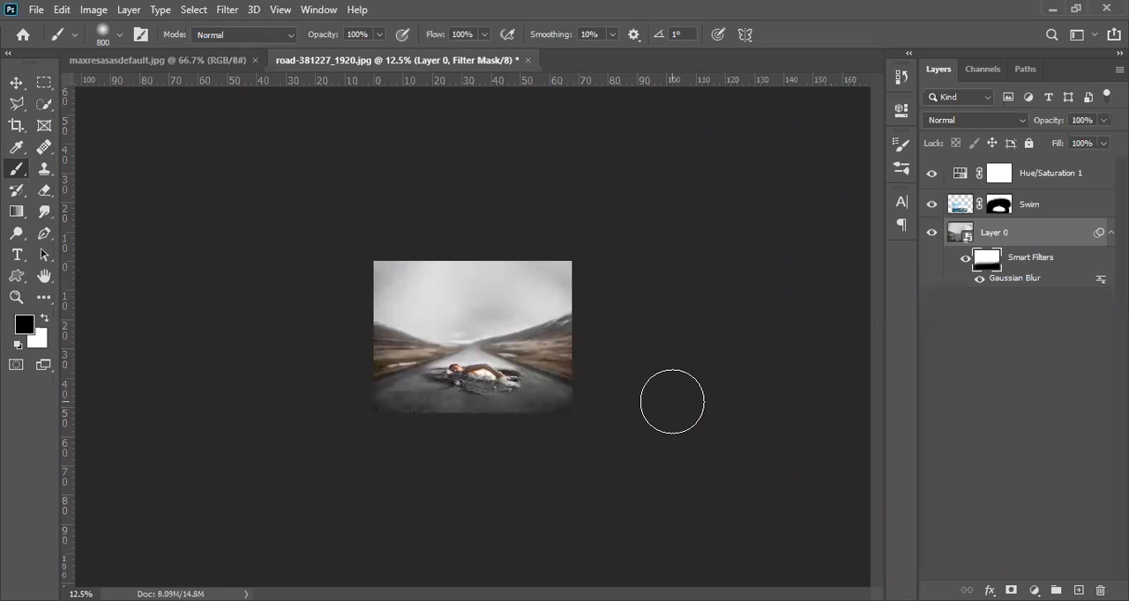
Step: Examine the transition between the sharp foreground road and the blurred background around the swimmer
{"action": "left_click", "coordinate": [498, 430], "text": "ctrl"}
{"action": "left_click", "coordinate": [498, 429], "text": "ctrl"}
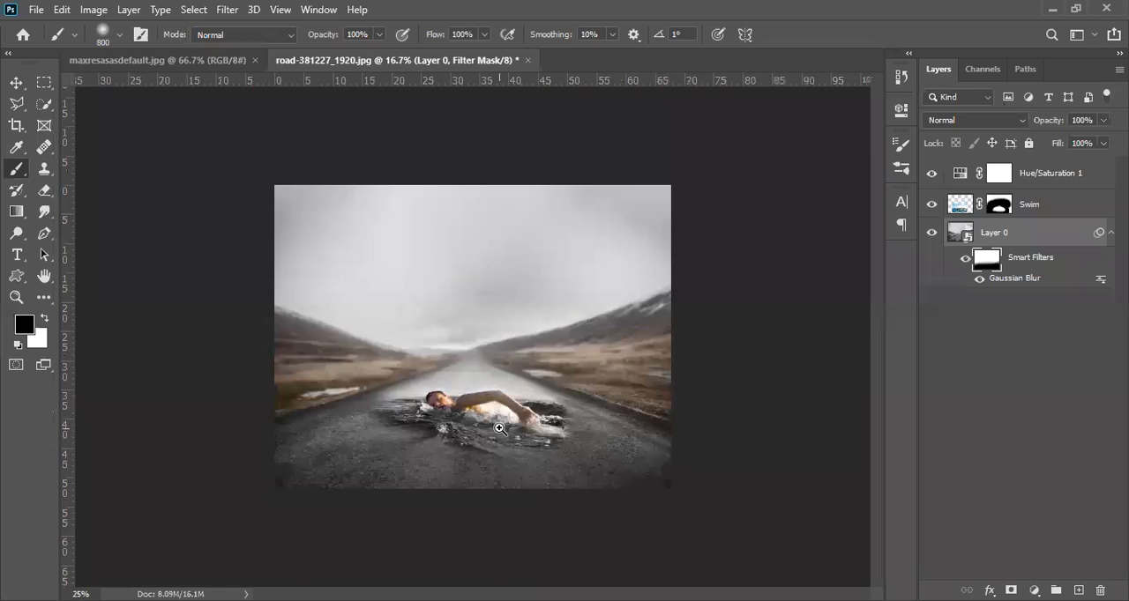
{"action": "left_click", "coordinate": [498, 429], "text": "ctrl"}
{"action": "left_click", "coordinate": [498, 429], "text": "ctrl"}
{"action": "left_click_drag", "start_coordinate": [387, 446], "coordinate": [476, 319]}
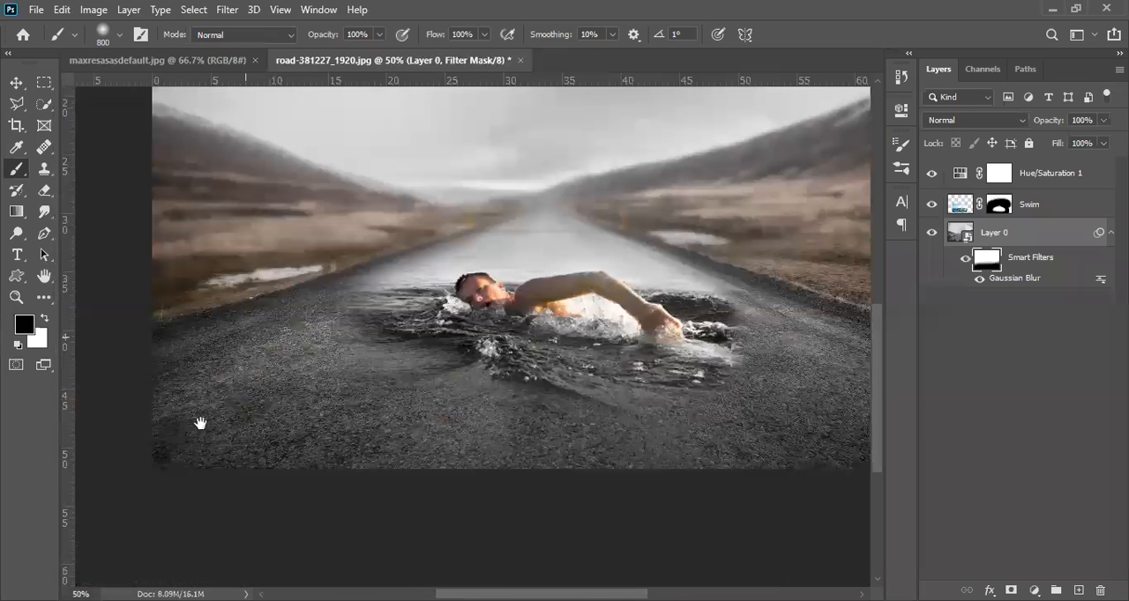
{"action": "left_click_drag", "start_coordinate": [523, 455], "coordinate": [412, 516]}
{"action": "left_click_drag", "start_coordinate": [324, 514], "coordinate": [418, 535]}
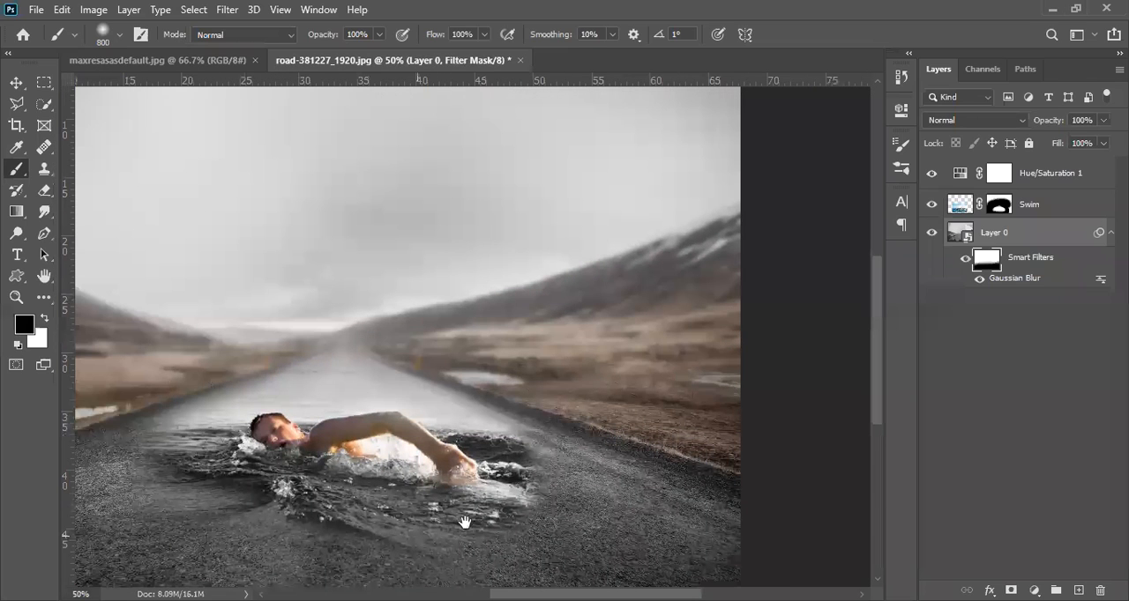
{"action": "left_click_drag", "start_coordinate": [451, 323], "coordinate": [623, 394]}
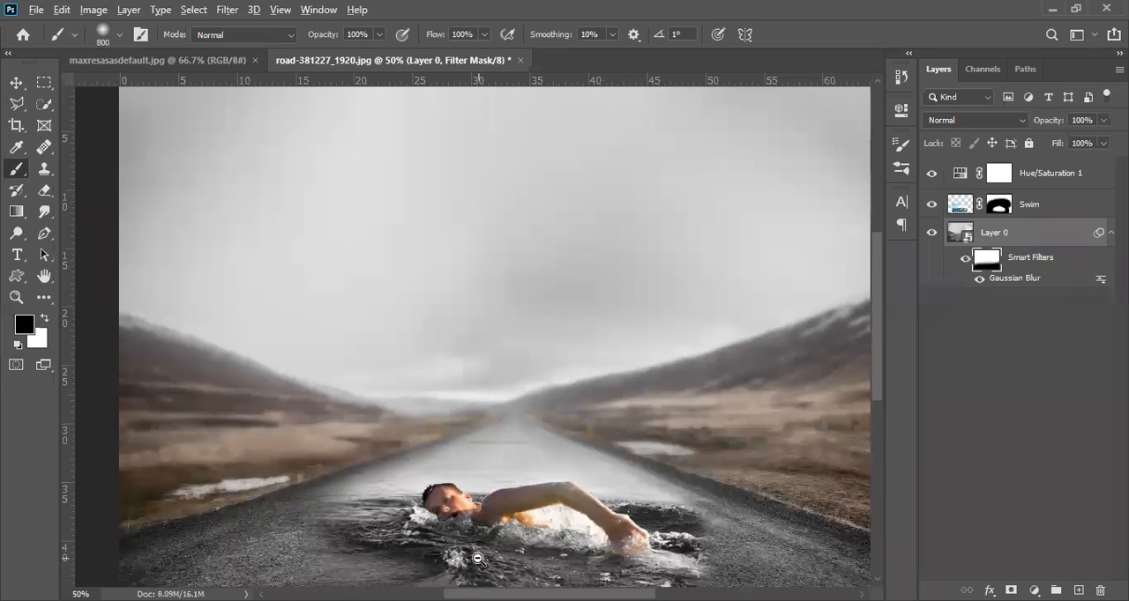
{"action": "scroll", "coordinate": [477, 563], "scroll_direction": "down", "scroll_amount": 2}
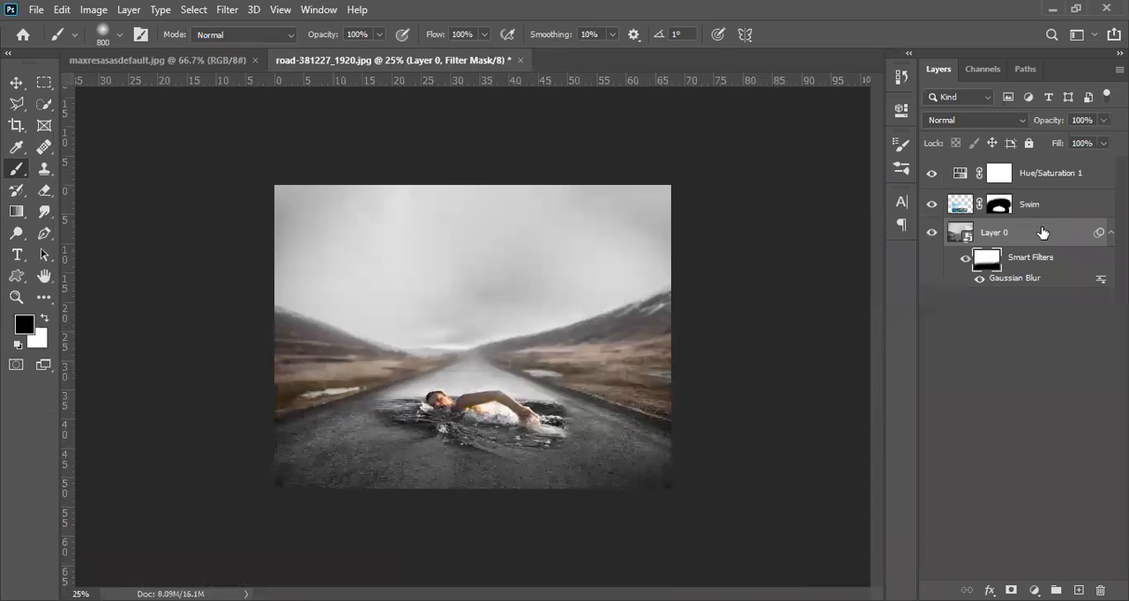
Step: Try rotating the Swim layer together with its linked mask using Free Transform, and cancel the transformation
{"action": "left_click", "coordinate": [961, 207]}
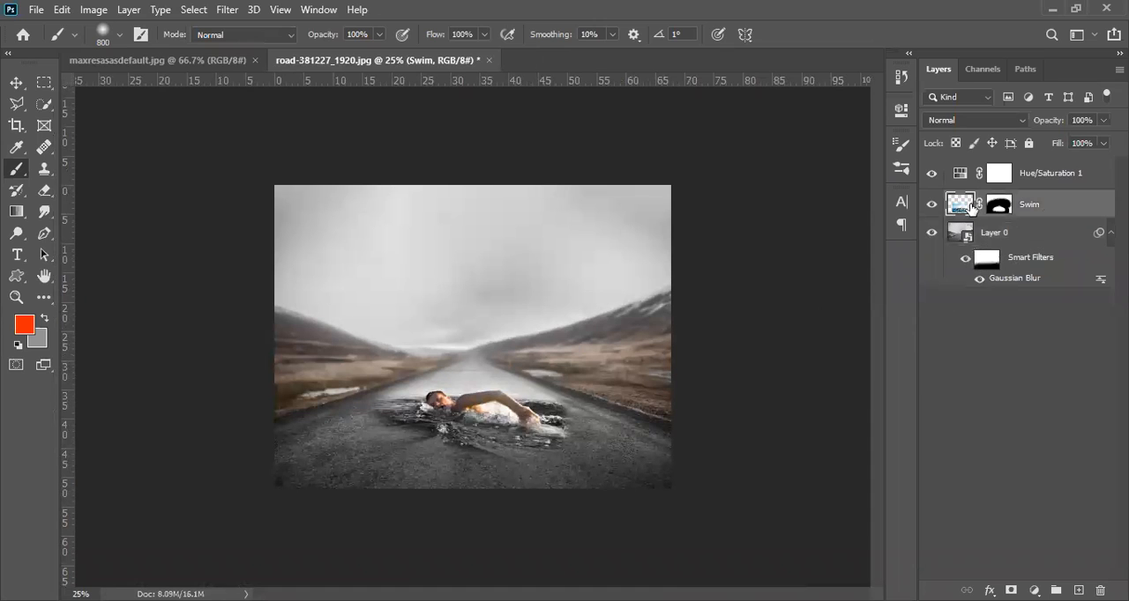
{"action": "left_click_drag", "start_coordinate": [964, 209], "coordinate": [967, 213]}
{"action": "key", "text": "ctrl+t"}
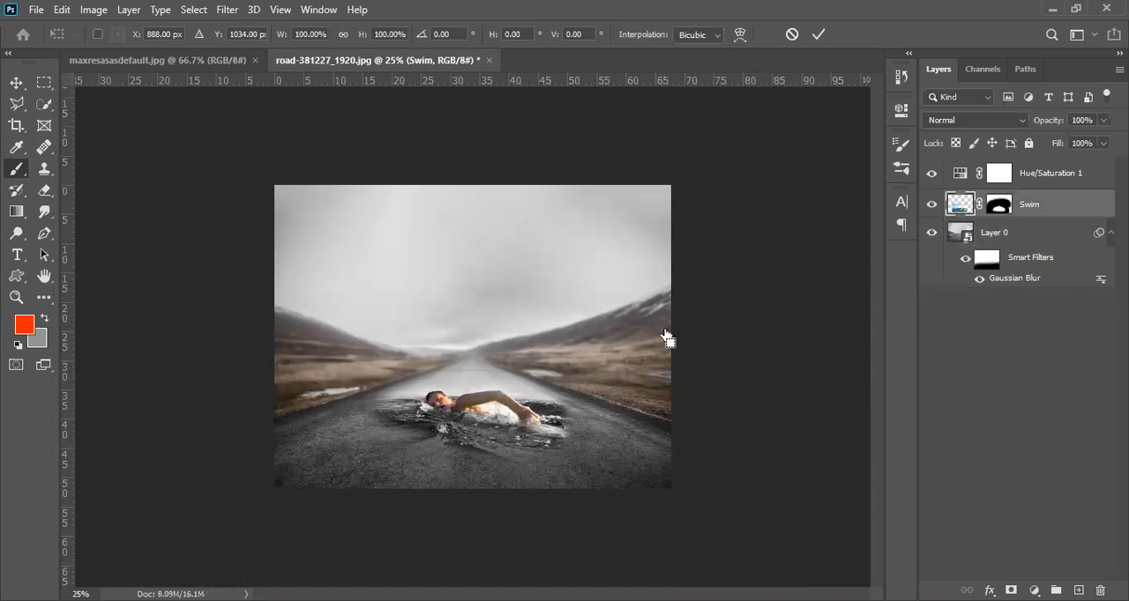
{"action": "left_click_drag", "start_coordinate": [608, 319], "coordinate": [589, 389]}
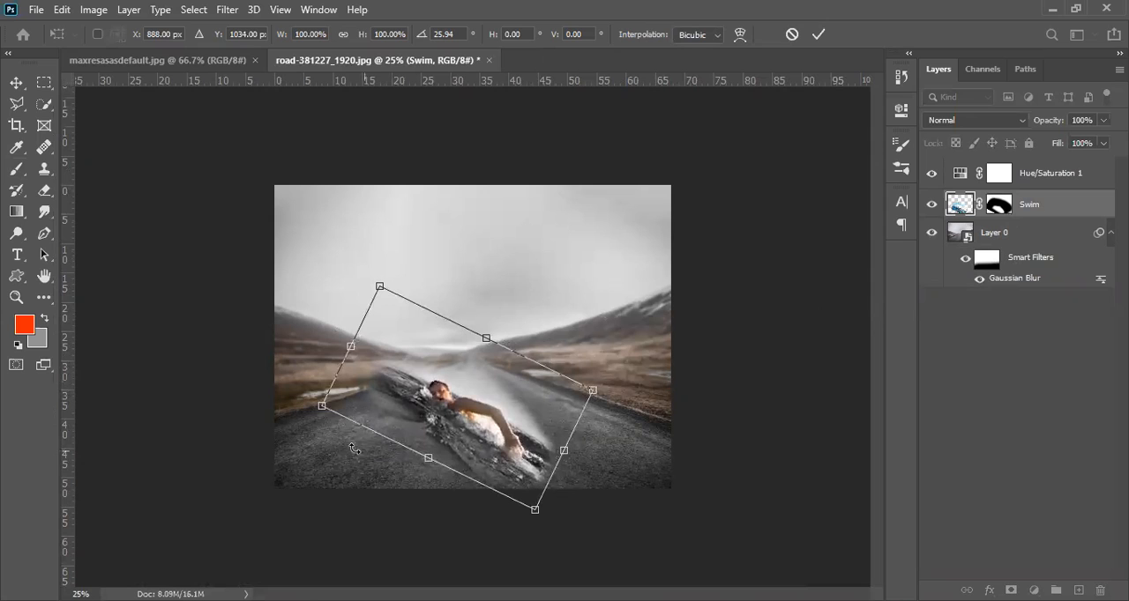
{"action": "left_click_drag", "start_coordinate": [321, 406], "coordinate": [364, 403]}
{"action": "key", "text": "Escape"}
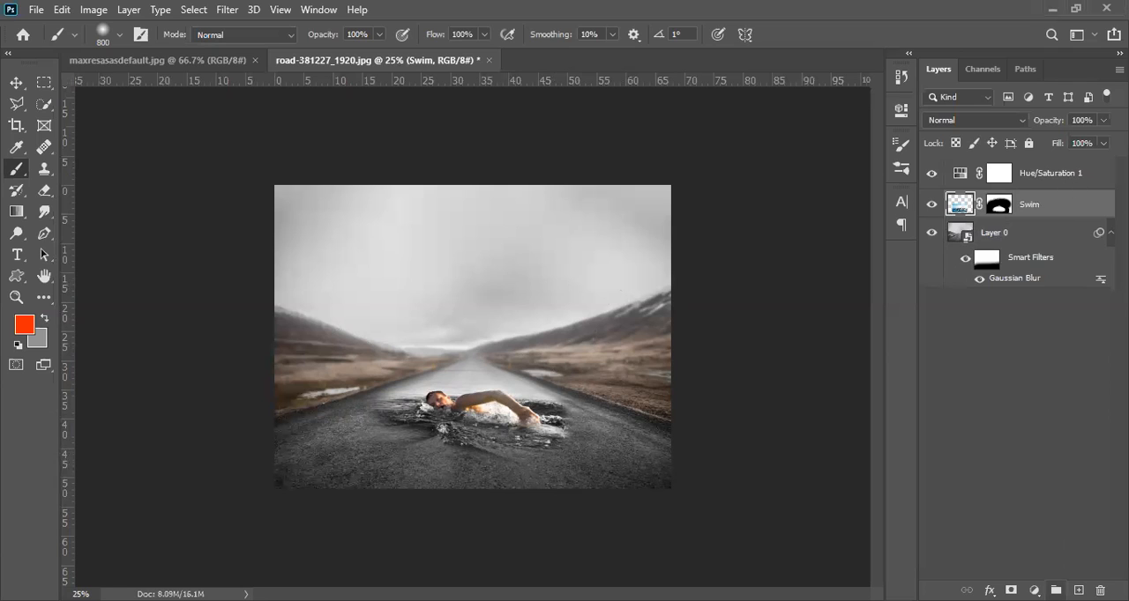
{"action": "left_click", "coordinate": [1033, 590]}
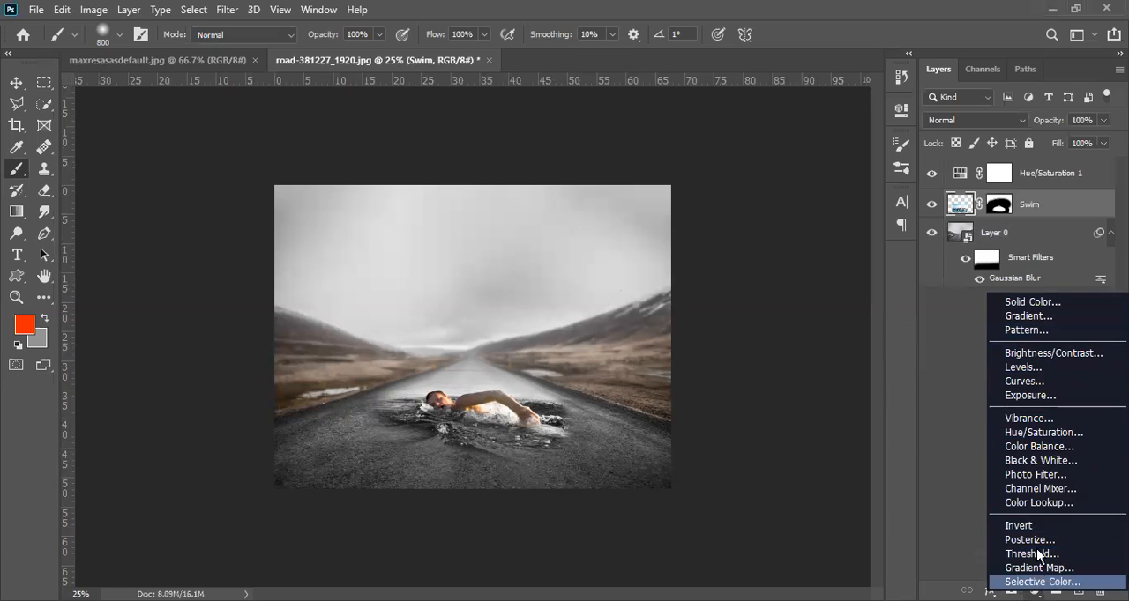
{"action": "left_click", "coordinate": [1032, 302]}
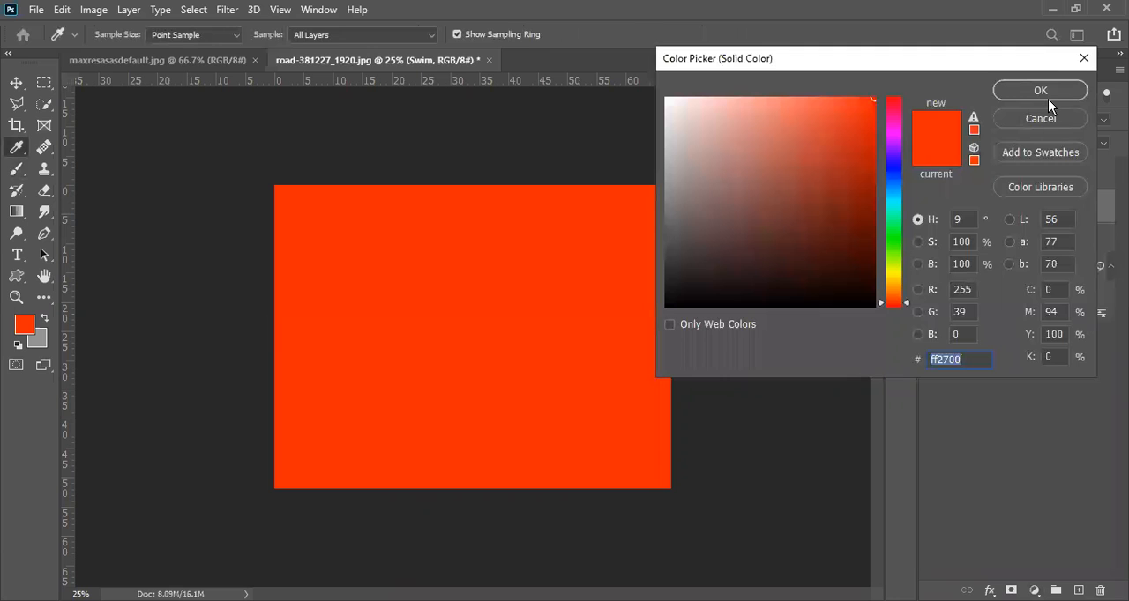
{"action": "left_click", "coordinate": [1040, 119]}
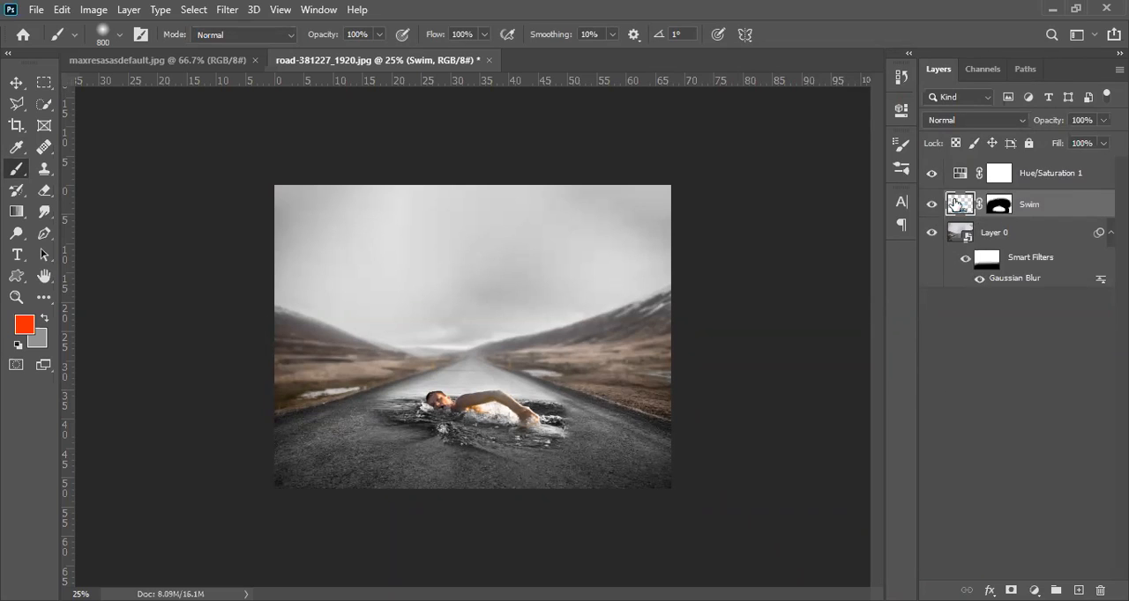
Step: Add an orange-red Solid Color fill layer directly above the Swim layer and switch its visibility off and on
{"action": "left_click", "coordinate": [998, 205]}
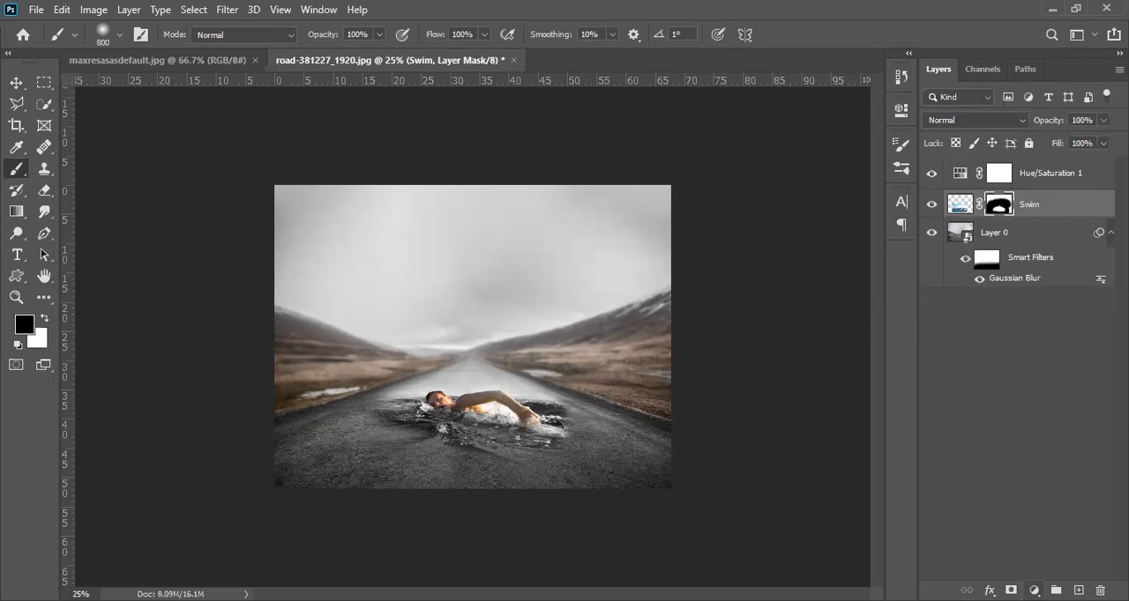
{"action": "left_click", "coordinate": [1033, 590]}
{"action": "left_click", "coordinate": [1066, 303]}
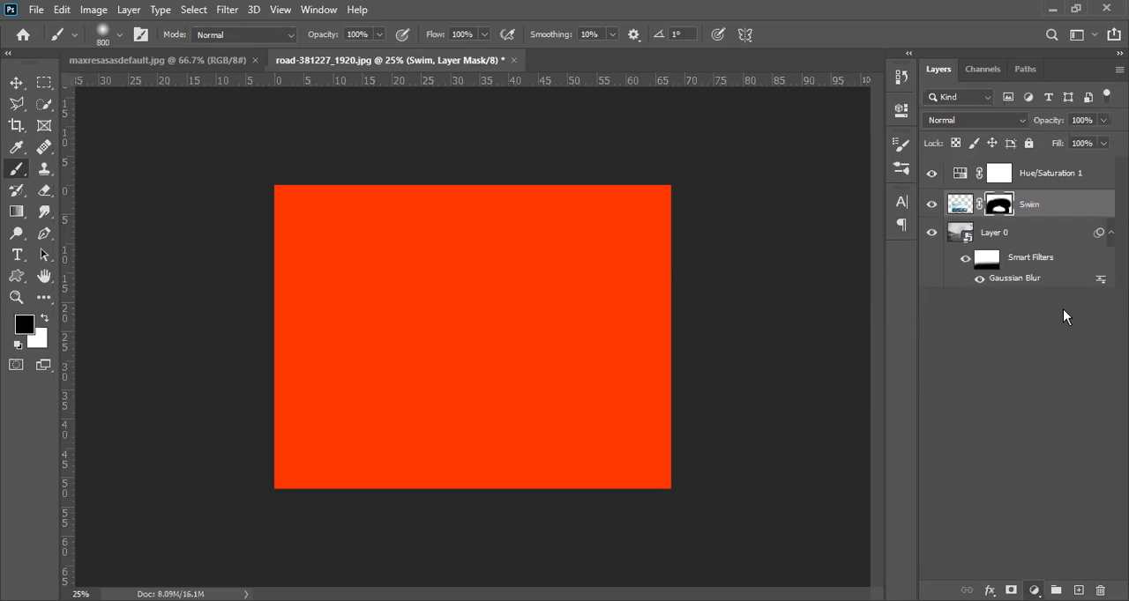
{"action": "left_click", "coordinate": [1058, 88]}
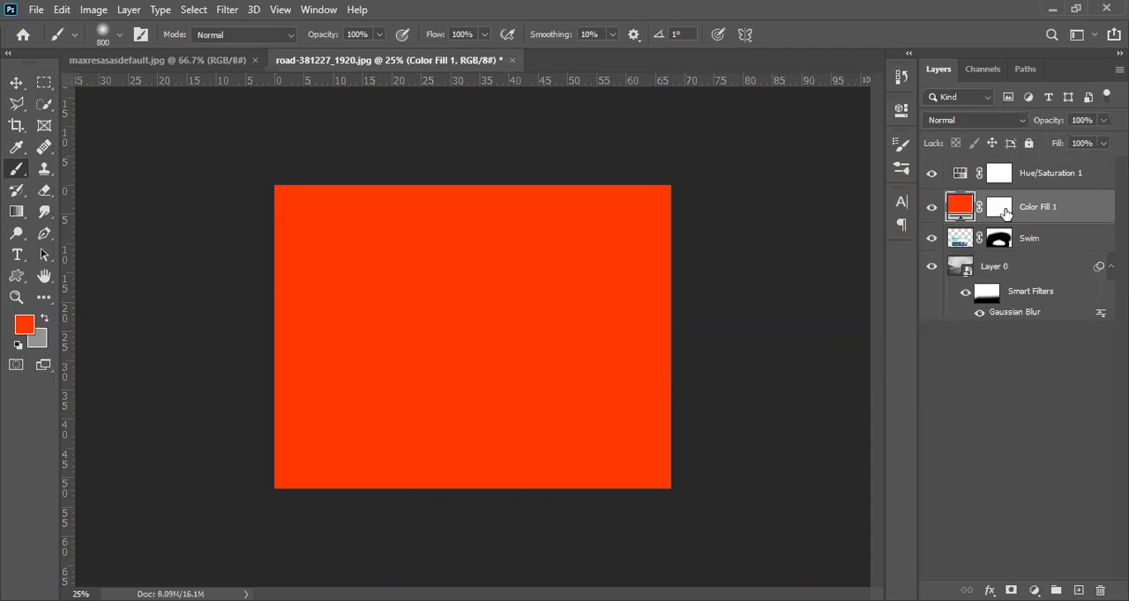
{"action": "left_click", "coordinate": [931, 208]}
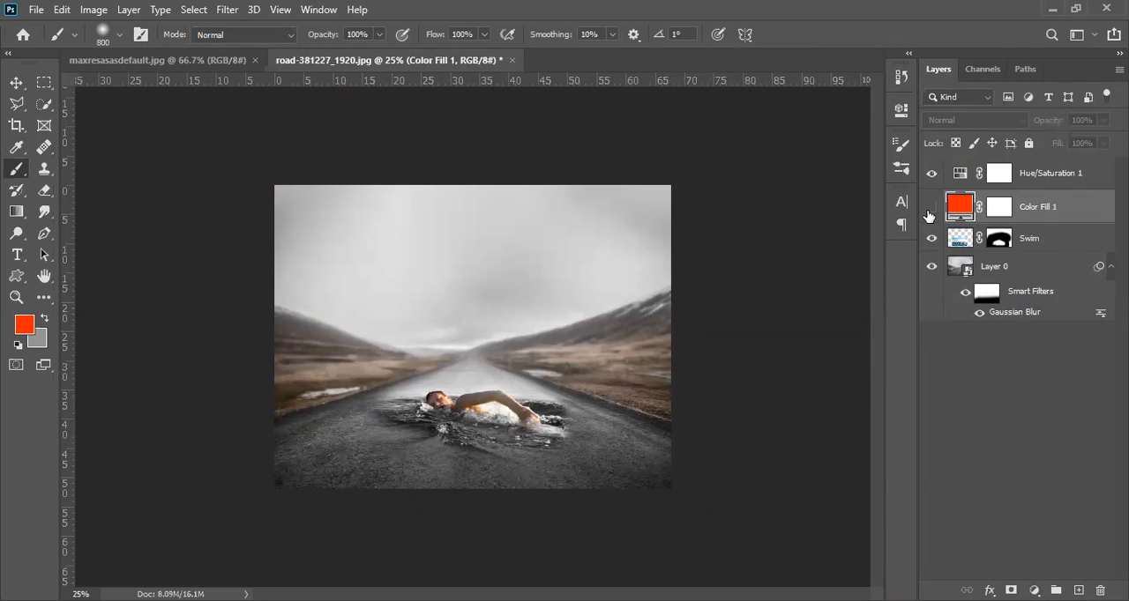
{"action": "left_click", "coordinate": [931, 208]}
{"action": "left_click", "coordinate": [931, 208]}
Step: Delete the orange-red color fill layer above the Swim layer
{"action": "left_click", "coordinate": [1075, 176]}
{"action": "left_click", "coordinate": [960, 211]}
{"action": "left_click_drag", "start_coordinate": [962, 217], "coordinate": [1099, 590]}
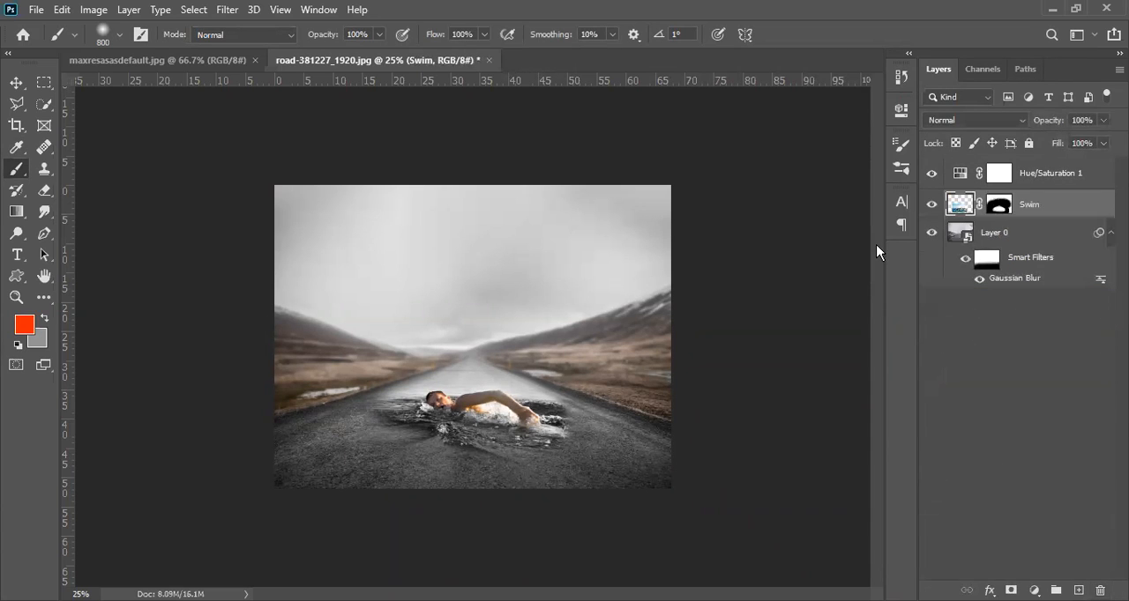
Step: Switch the Hue/Saturation 1 adjustment layer off and on to compare its effect on the water and road colours
{"action": "left_click", "coordinate": [932, 174]}
{"action": "left_click", "coordinate": [932, 174]}
{"action": "left_click", "coordinate": [932, 174]}
{"action": "left_click", "coordinate": [932, 174]}
{"action": "left_click", "coordinate": [932, 173]}
{"action": "left_click", "coordinate": [1045, 175]}
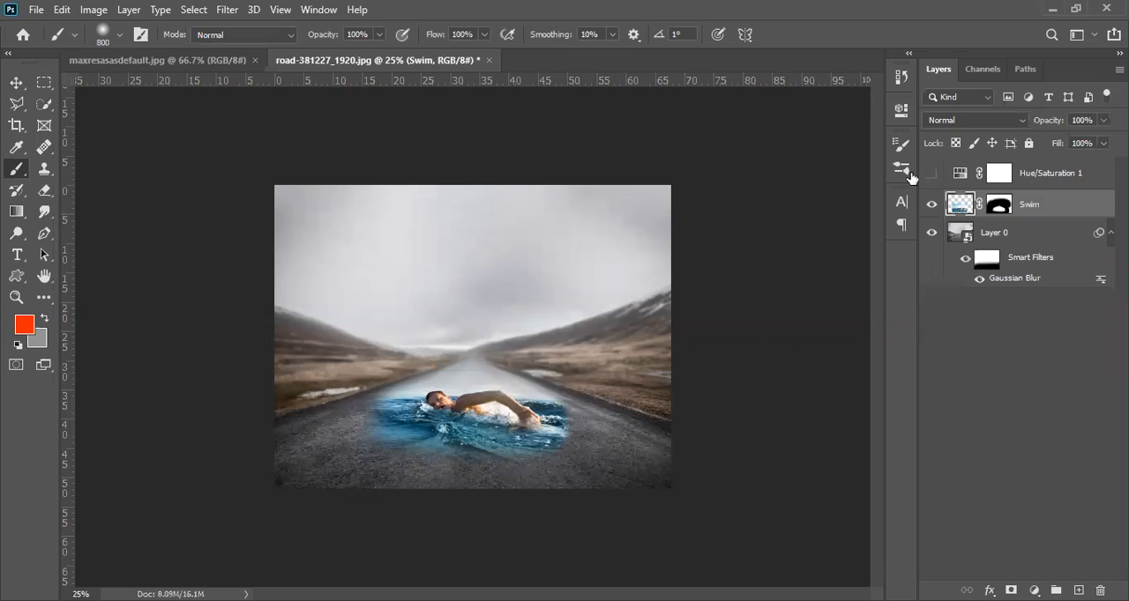
{"action": "left_click", "coordinate": [932, 175]}
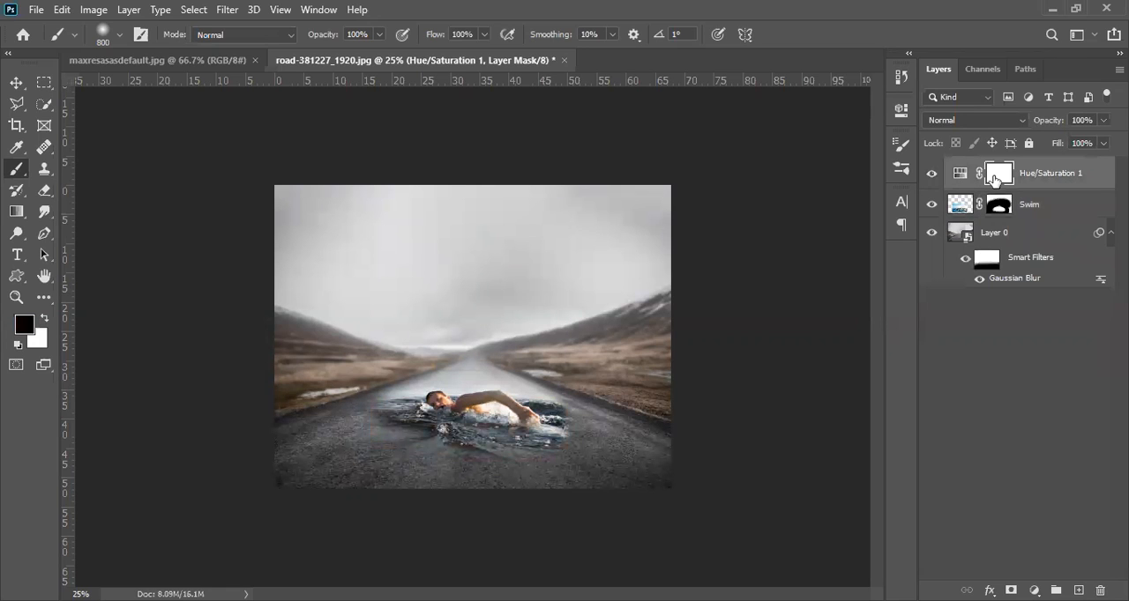
Step: Clip the Hue/Saturation 1 adjustment layer to the Swim layer with a clipping mask
{"action": "right_click", "coordinate": [994, 177]}
{"action": "right_click", "coordinate": [1055, 171]}
{"action": "right_click", "coordinate": [1056, 167]}
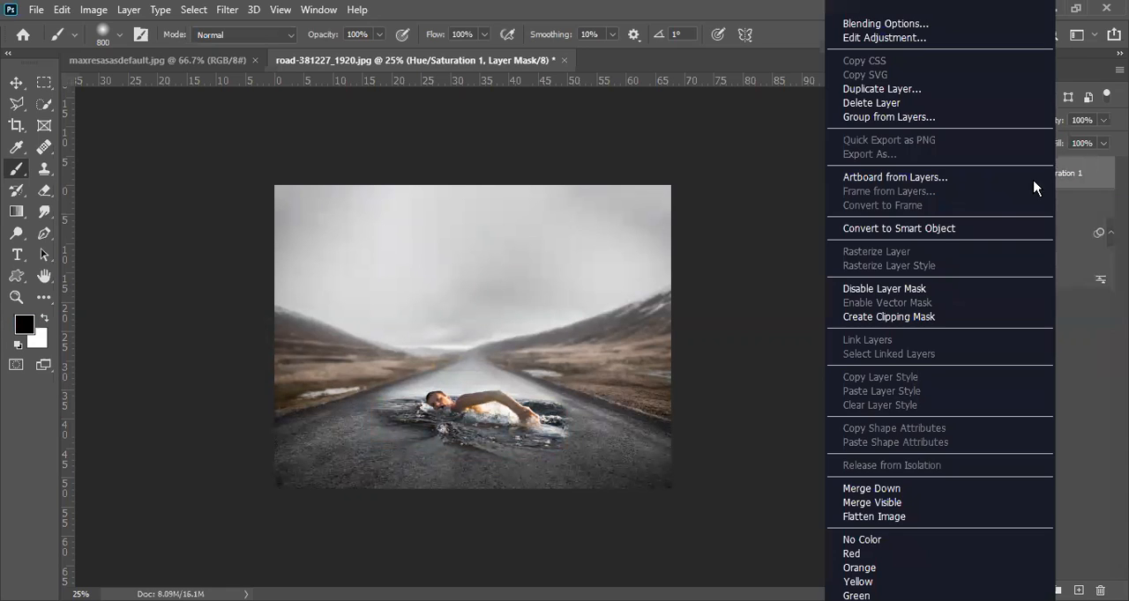
{"action": "left_click", "coordinate": [882, 317]}
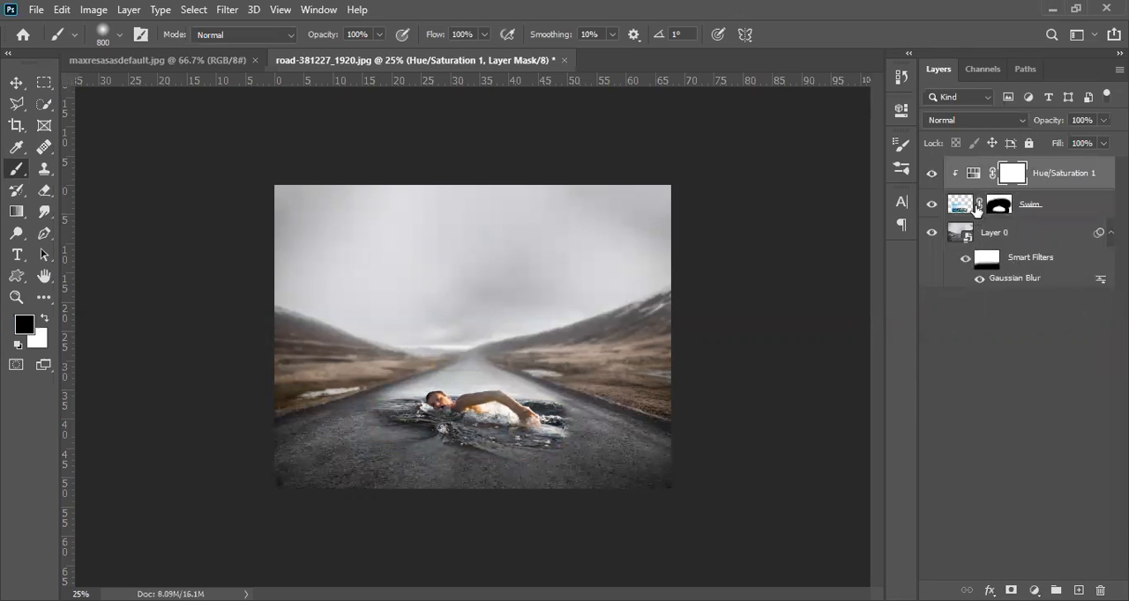